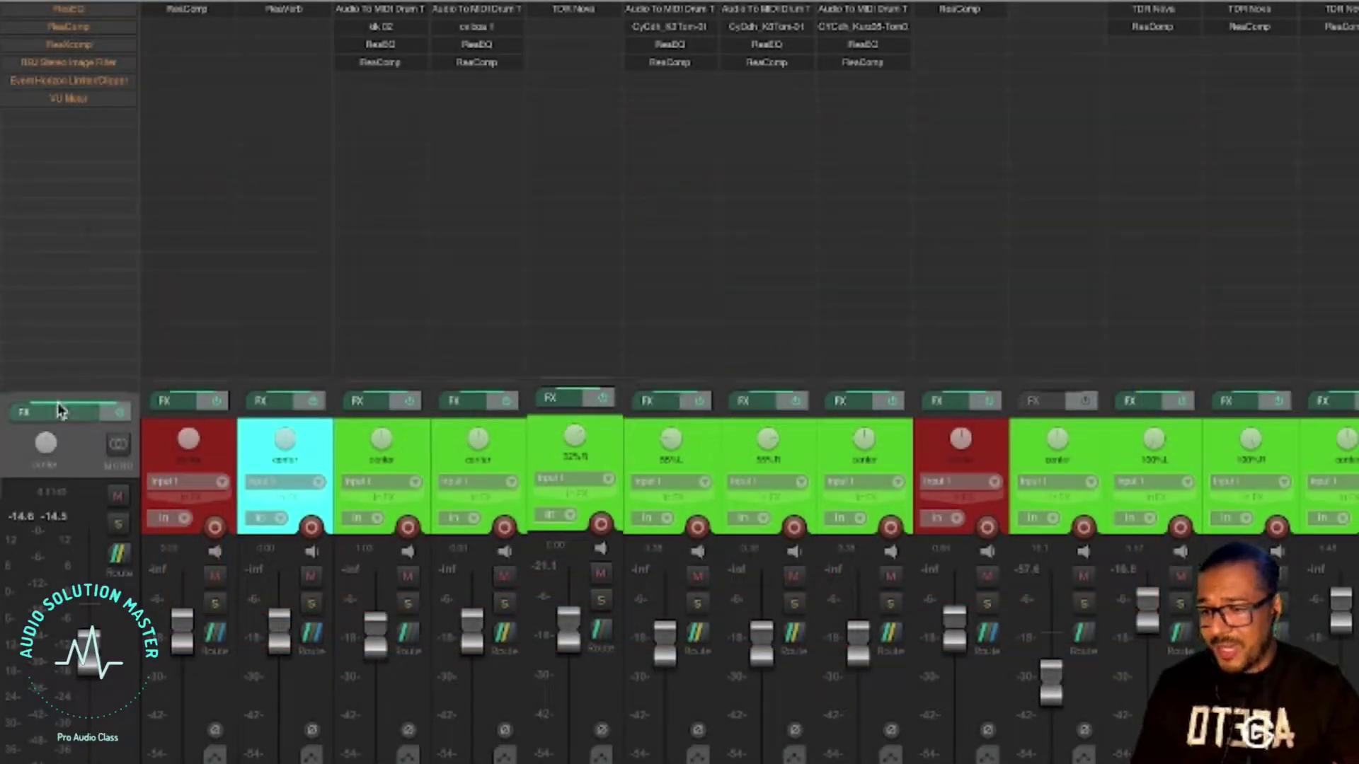
Open the master track's FX chain and examine ReaComp, ReaXcomp, RBJ Stereo Image Filter, Event Horizon Limiter/Clipper and VU Meter in turn
{"action": "left_click", "coordinate": [62, 413]}
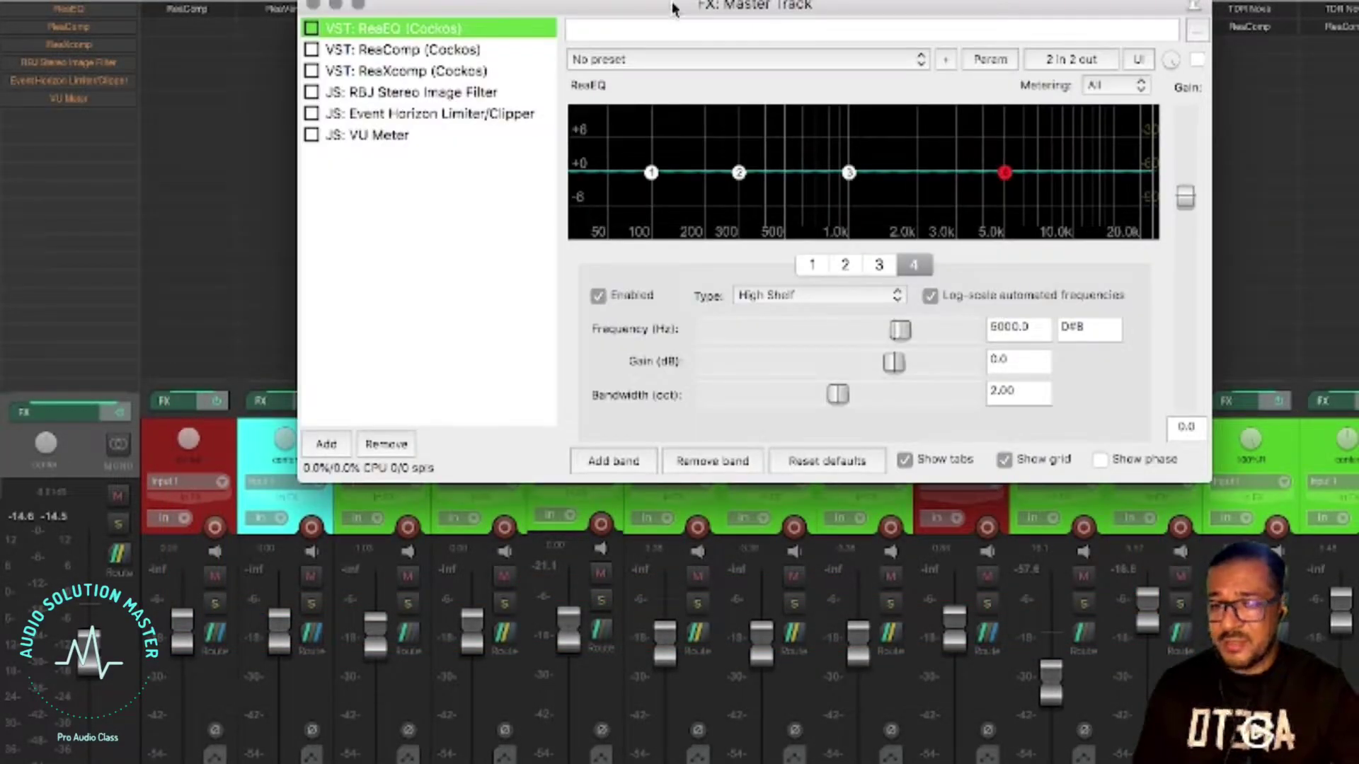
{"action": "left_click_drag", "start_coordinate": [674, 8], "coordinate": [648, 45]}
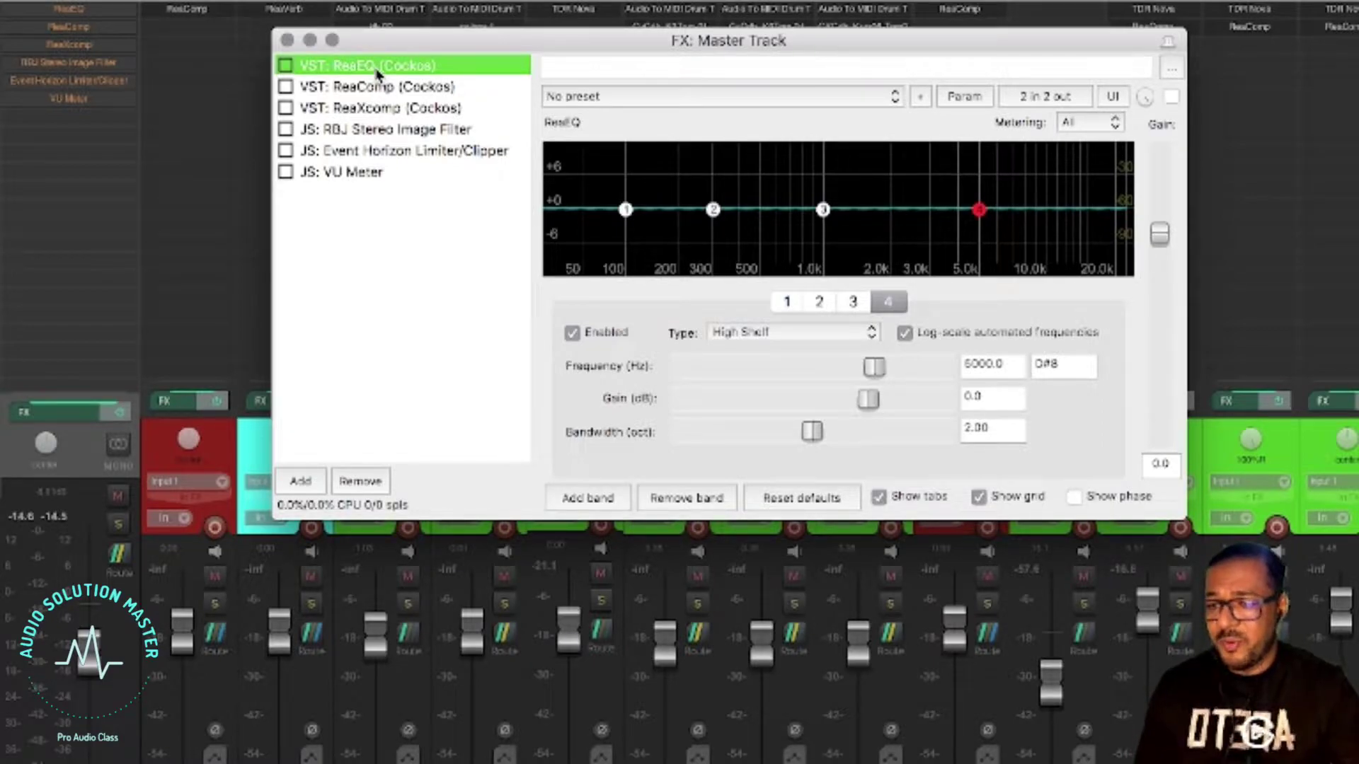
{"action": "left_click", "coordinate": [377, 88]}
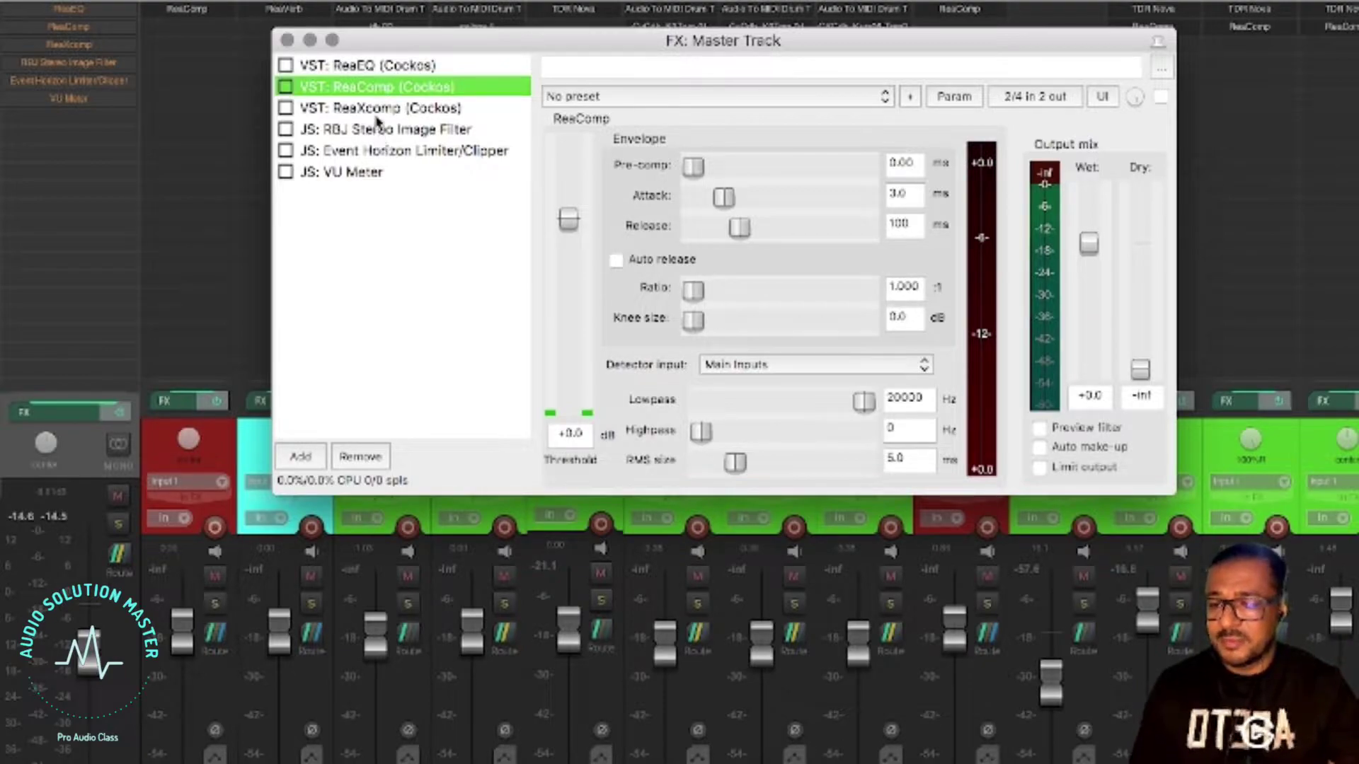
{"action": "left_click", "coordinate": [373, 110]}
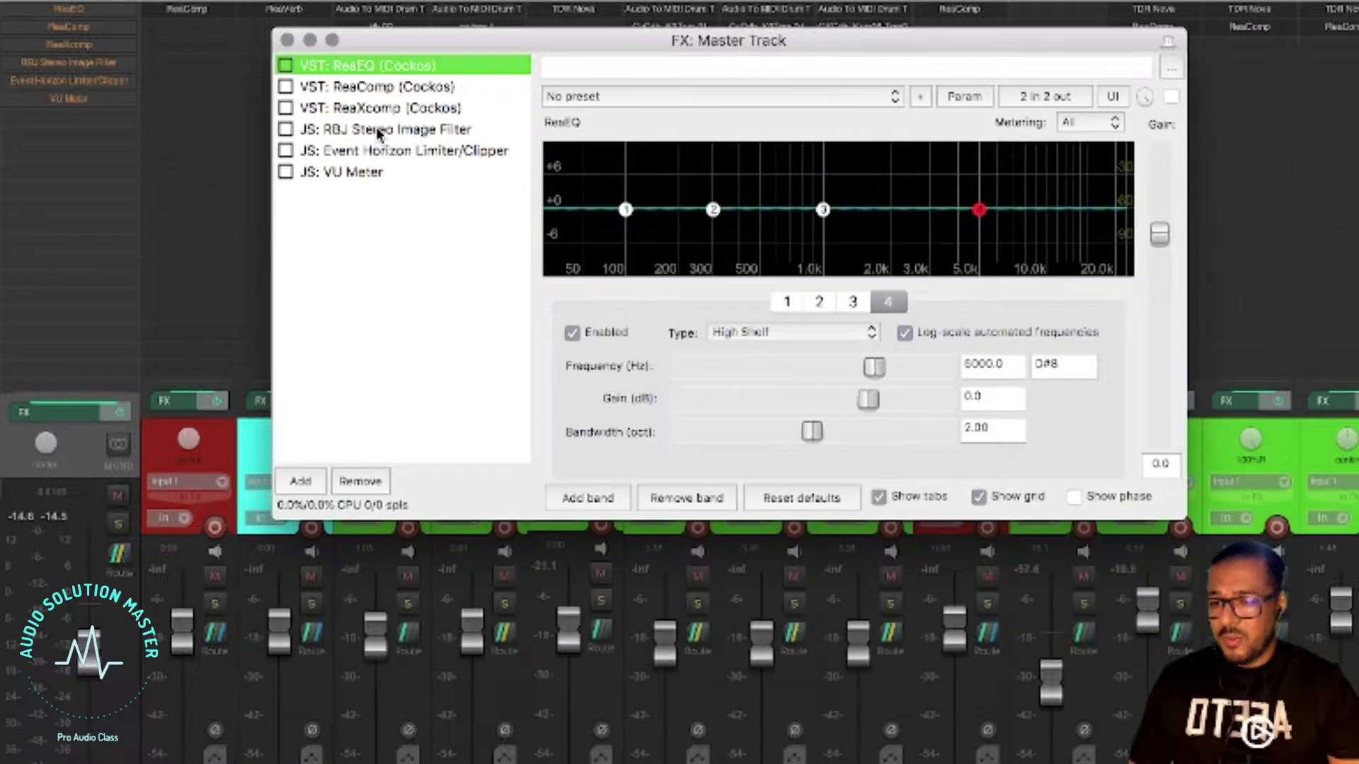
{"action": "left_click", "coordinate": [376, 129]}
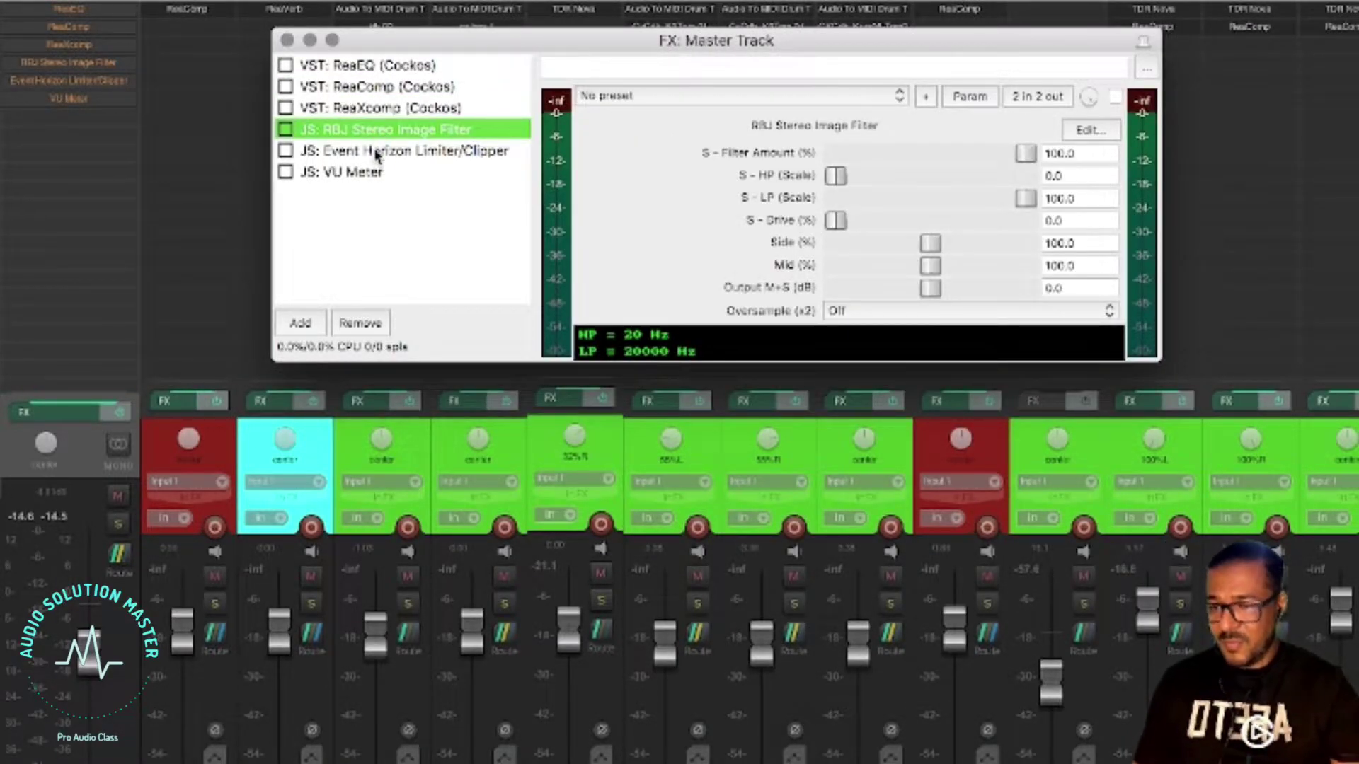
{"action": "left_click", "coordinate": [375, 153]}
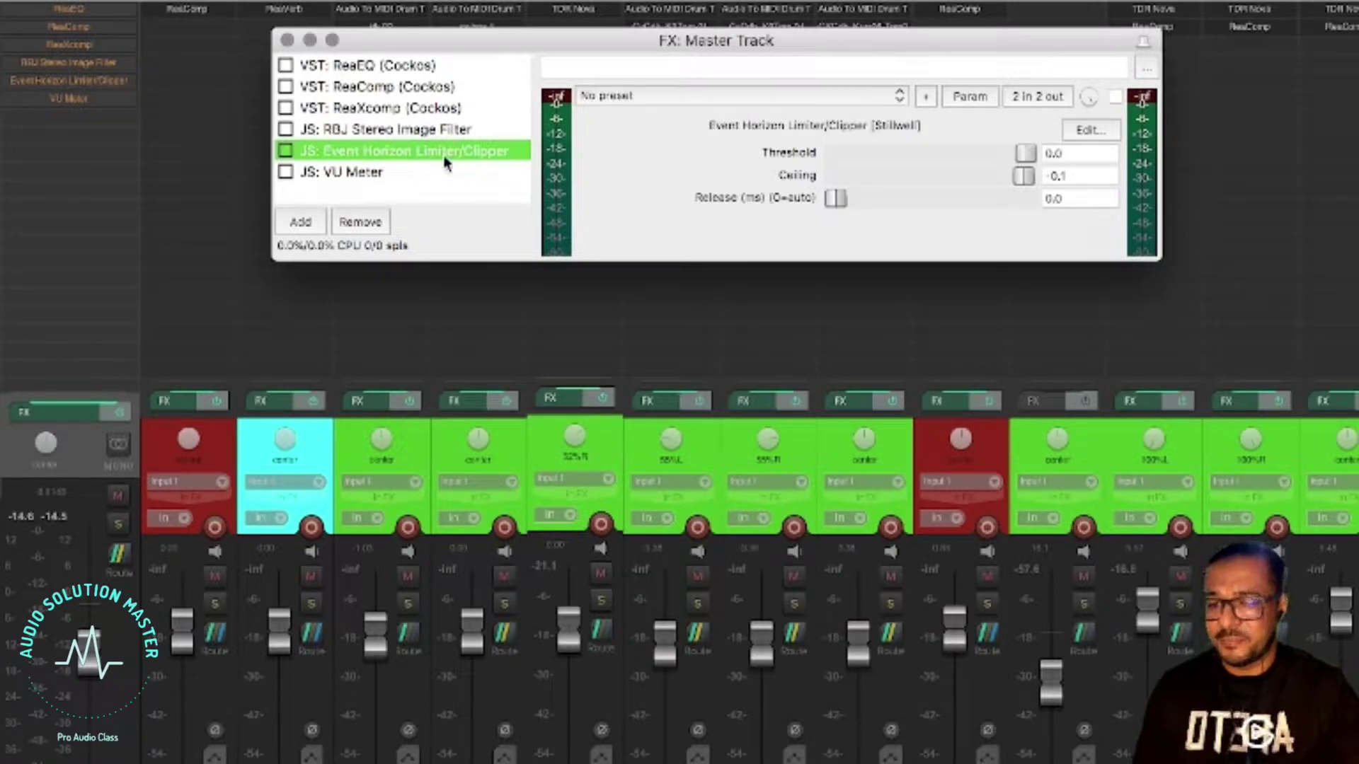
{"action": "left_click", "coordinate": [364, 173]}
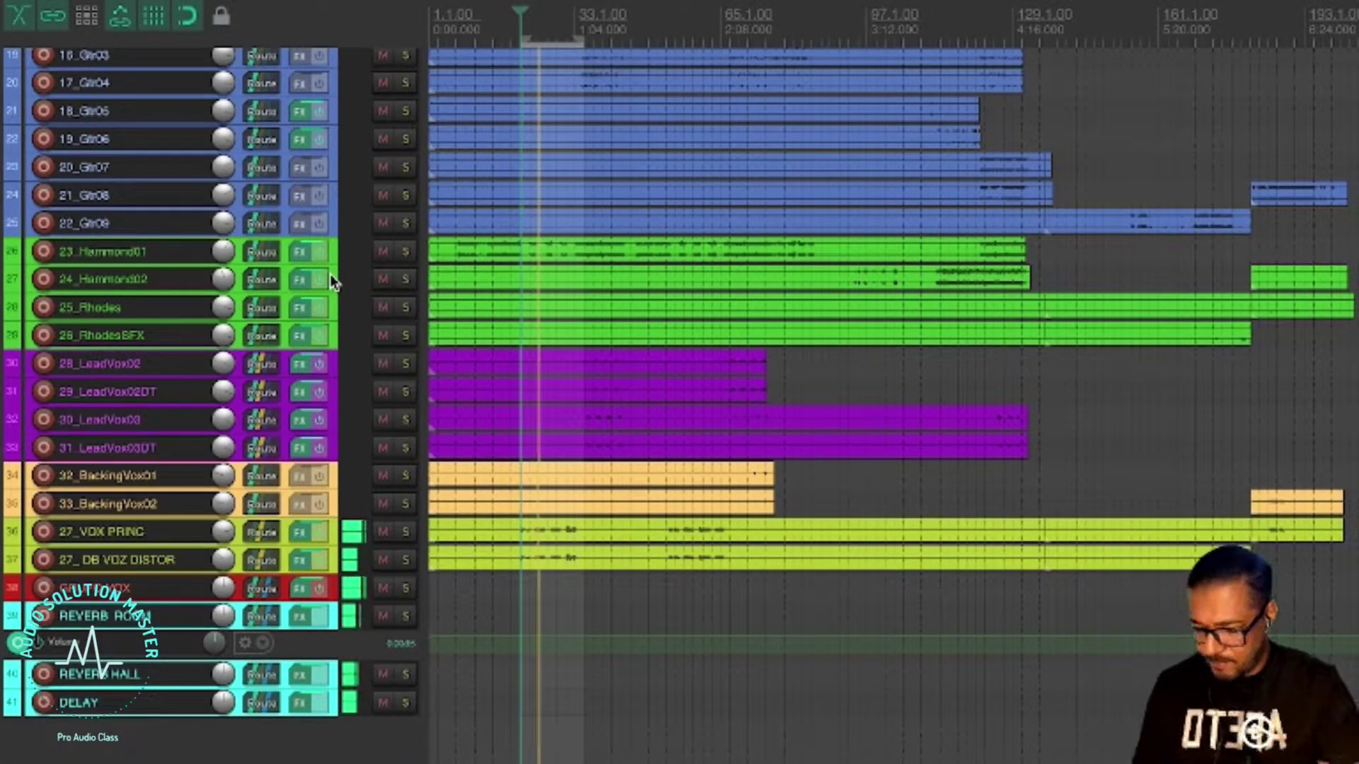
Open ReaEQ on the master track from the mixer and make band 1 a High Pass filter at 35 Hz
{"action": "key", "text": "ctrl+m"}
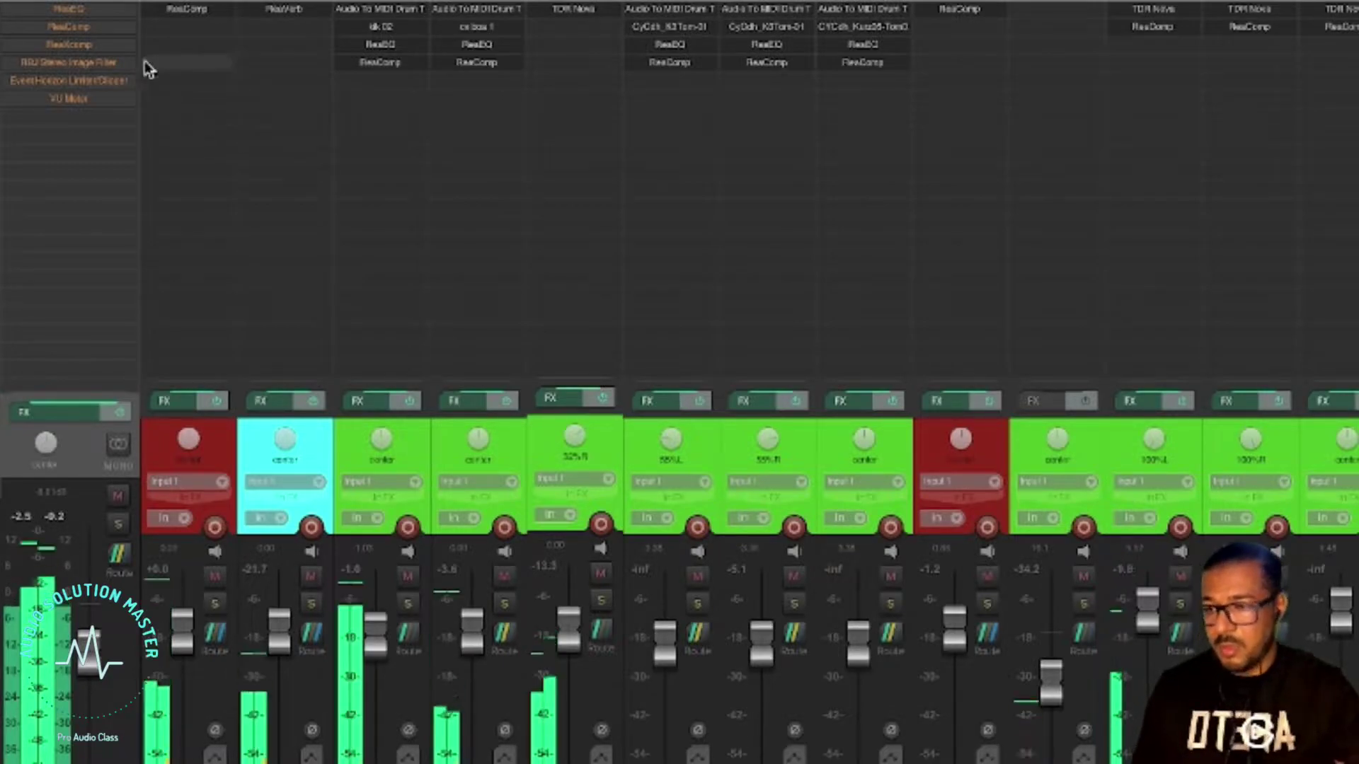
{"action": "left_click", "coordinate": [52, 418]}
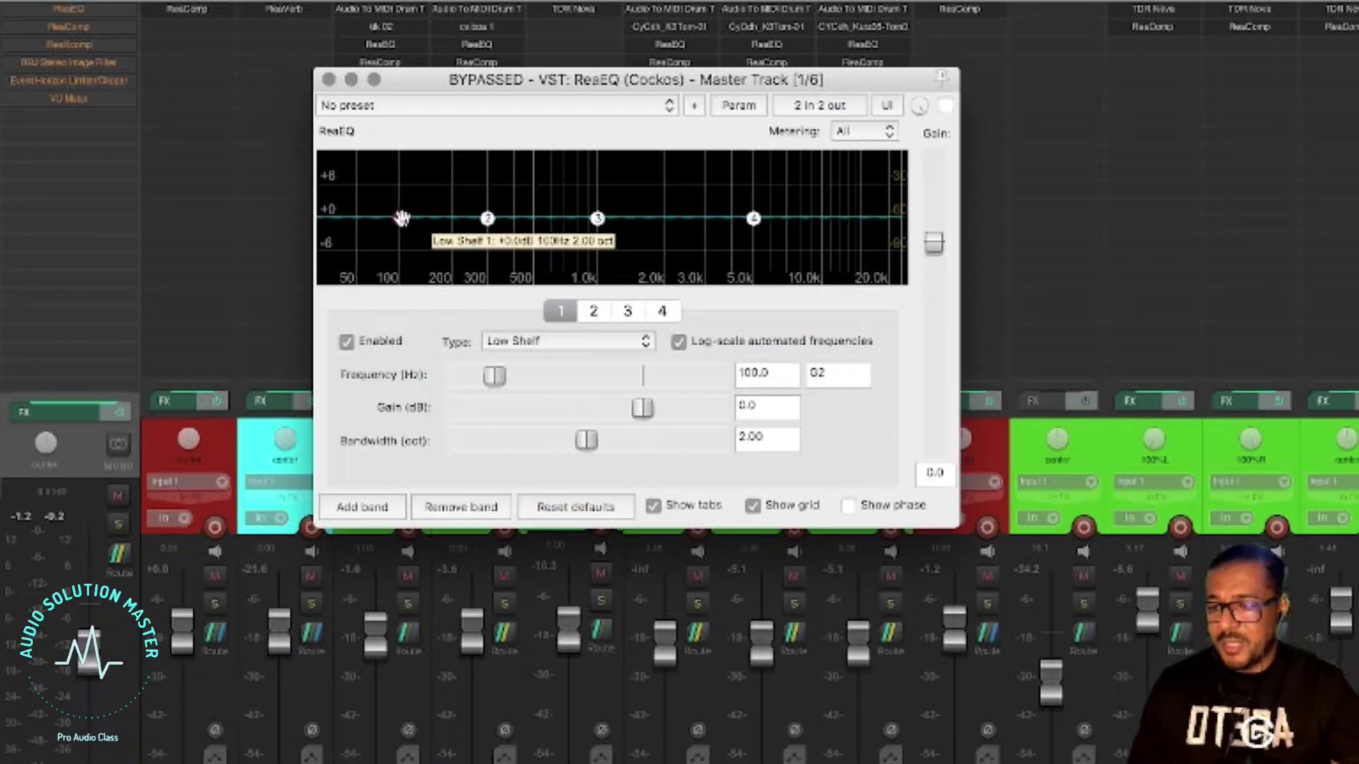
{"action": "left_click", "coordinate": [580, 342]}
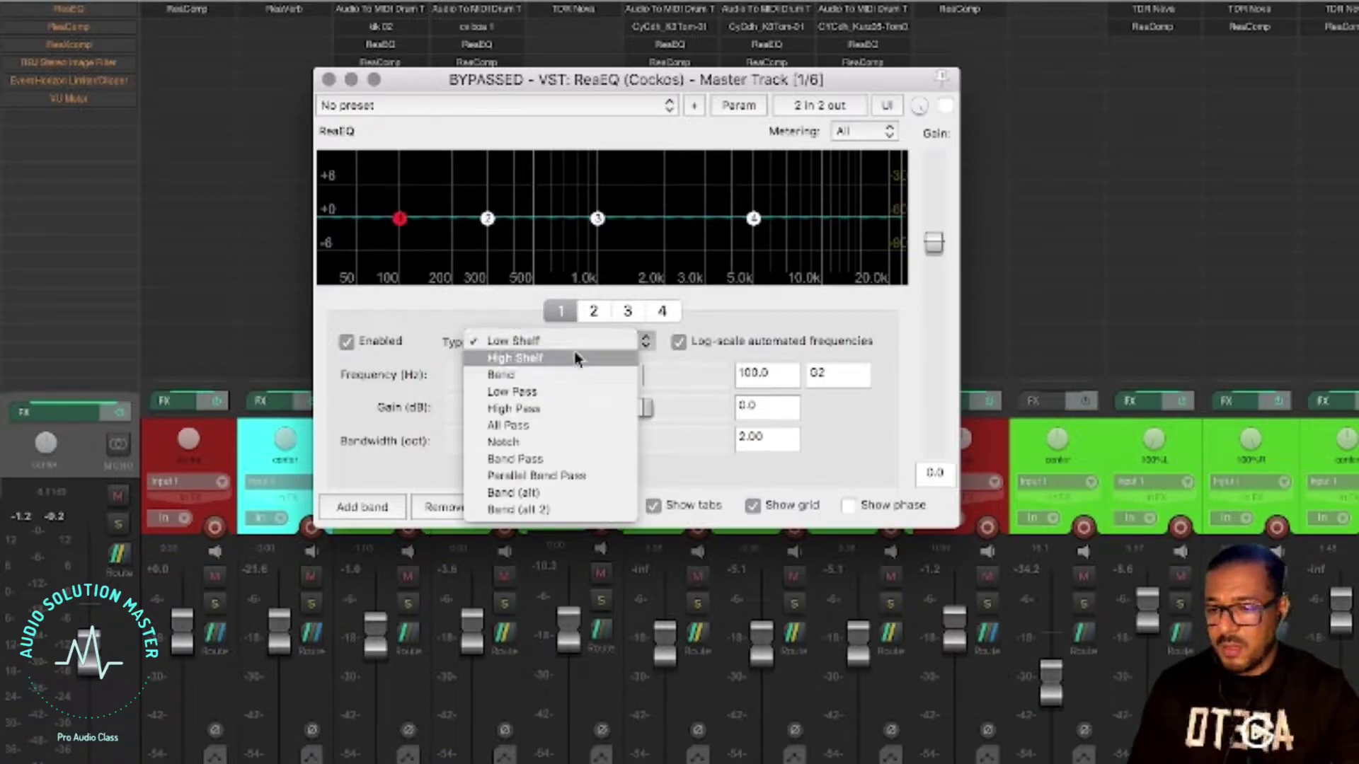
{"action": "left_click", "coordinate": [541, 411]}
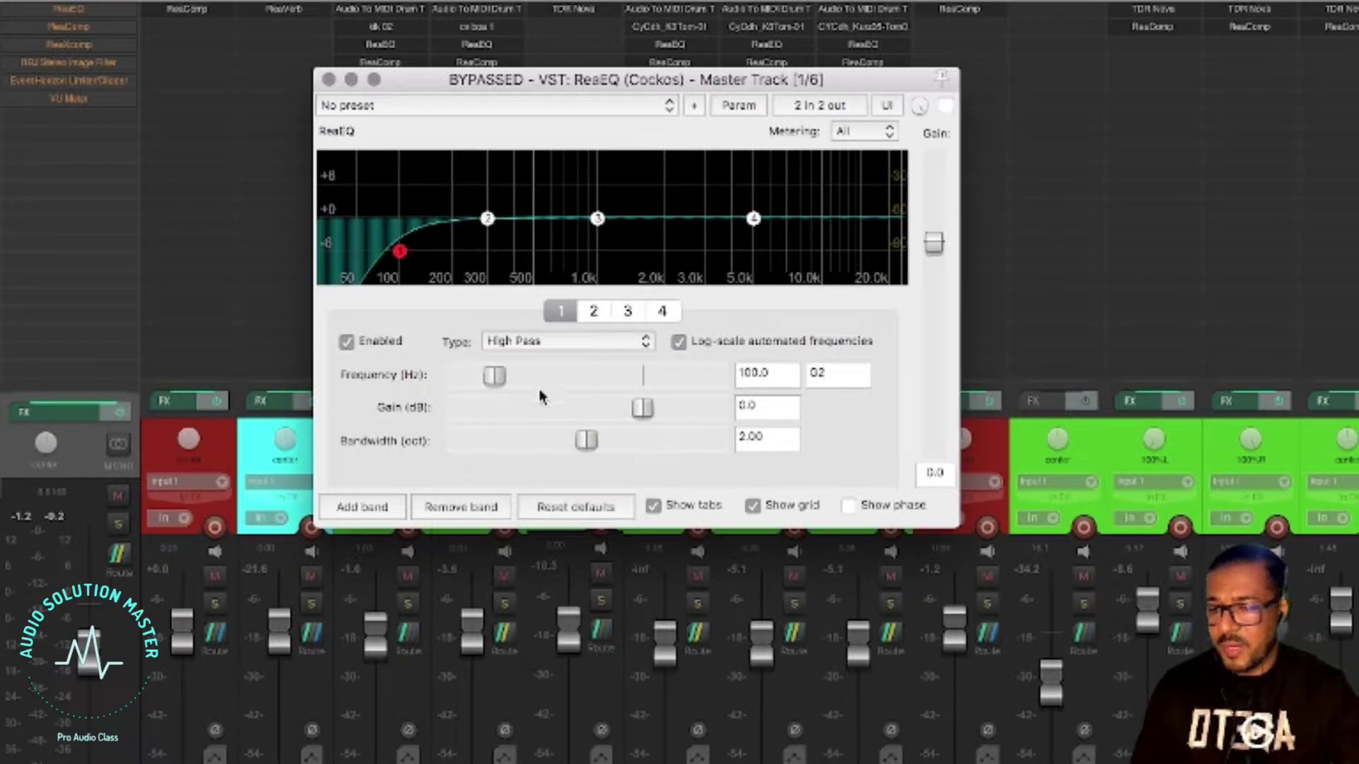
{"action": "left_click", "coordinate": [733, 374]}
{"action": "type", "text": "3"}
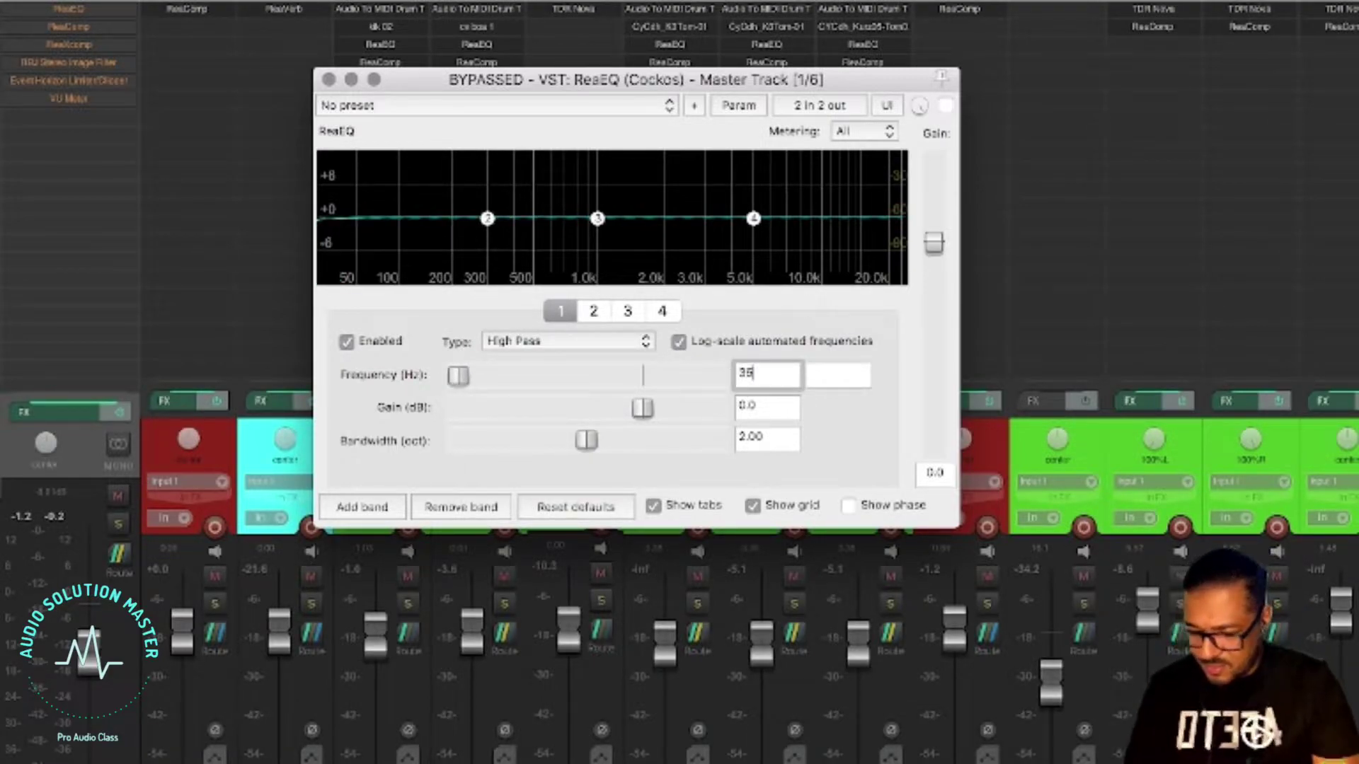
{"action": "type", "text": "5"}
{"action": "key", "text": "Return"}
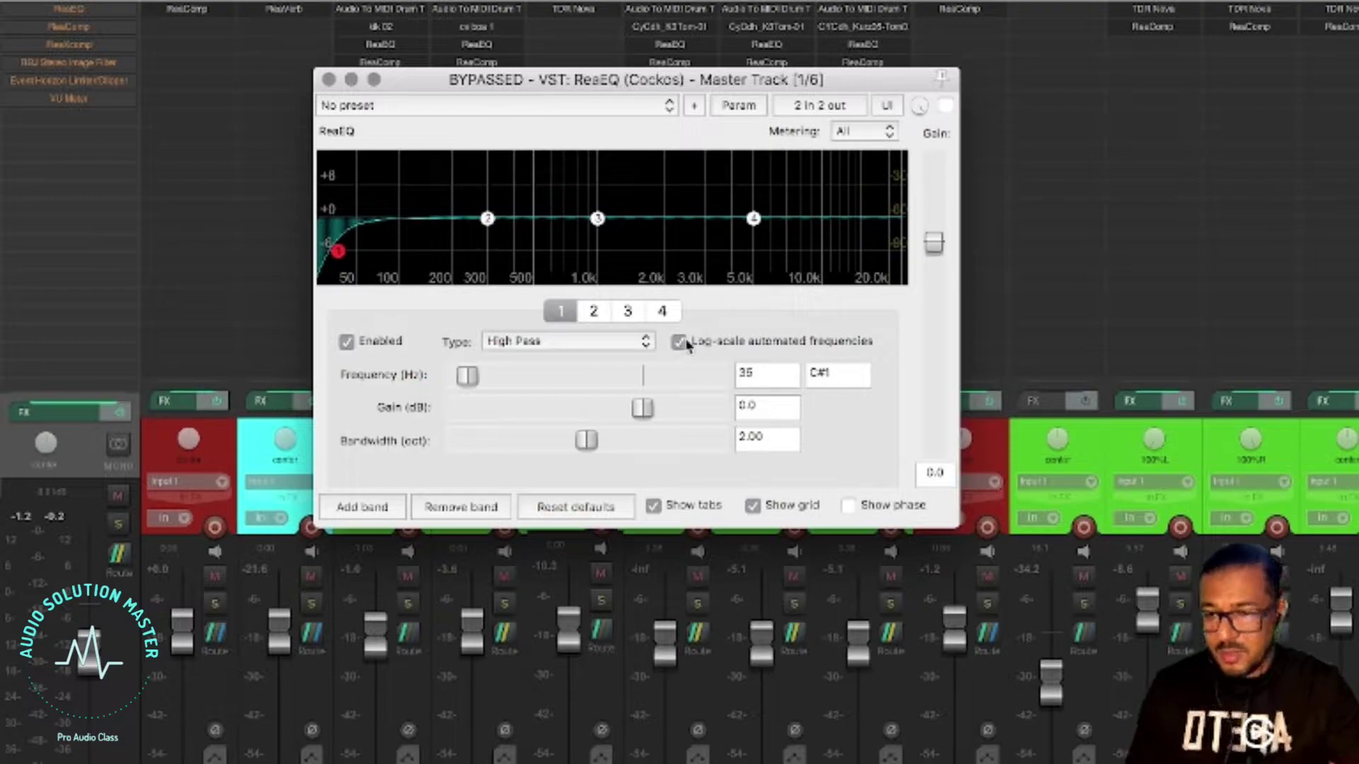
Set the frequency of ReaEQ band 2 to 100 Hz
{"action": "left_click", "coordinate": [489, 219]}
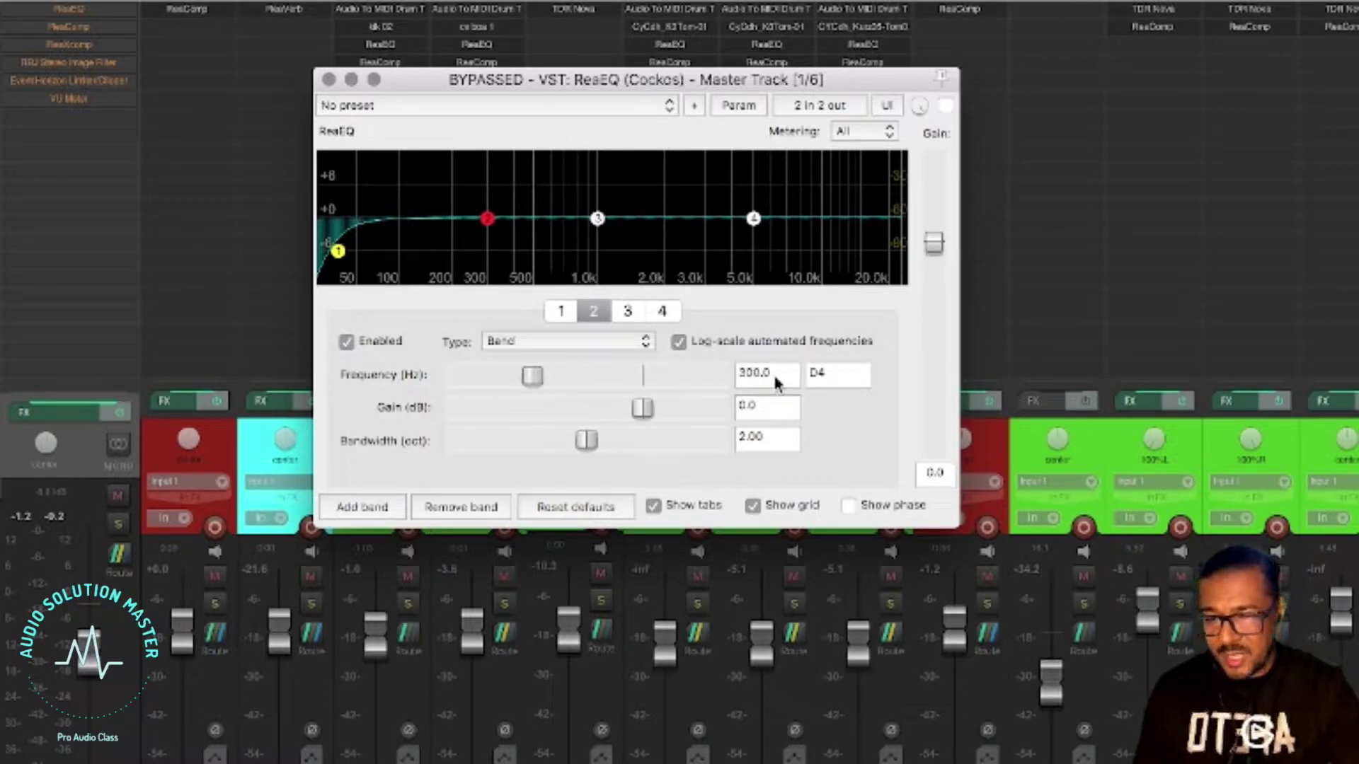
{"action": "double_click", "coordinate": [750, 383]}
{"action": "left_click_drag", "start_coordinate": [750, 383], "coordinate": [738, 388]}
{"action": "type", "text": "100"}
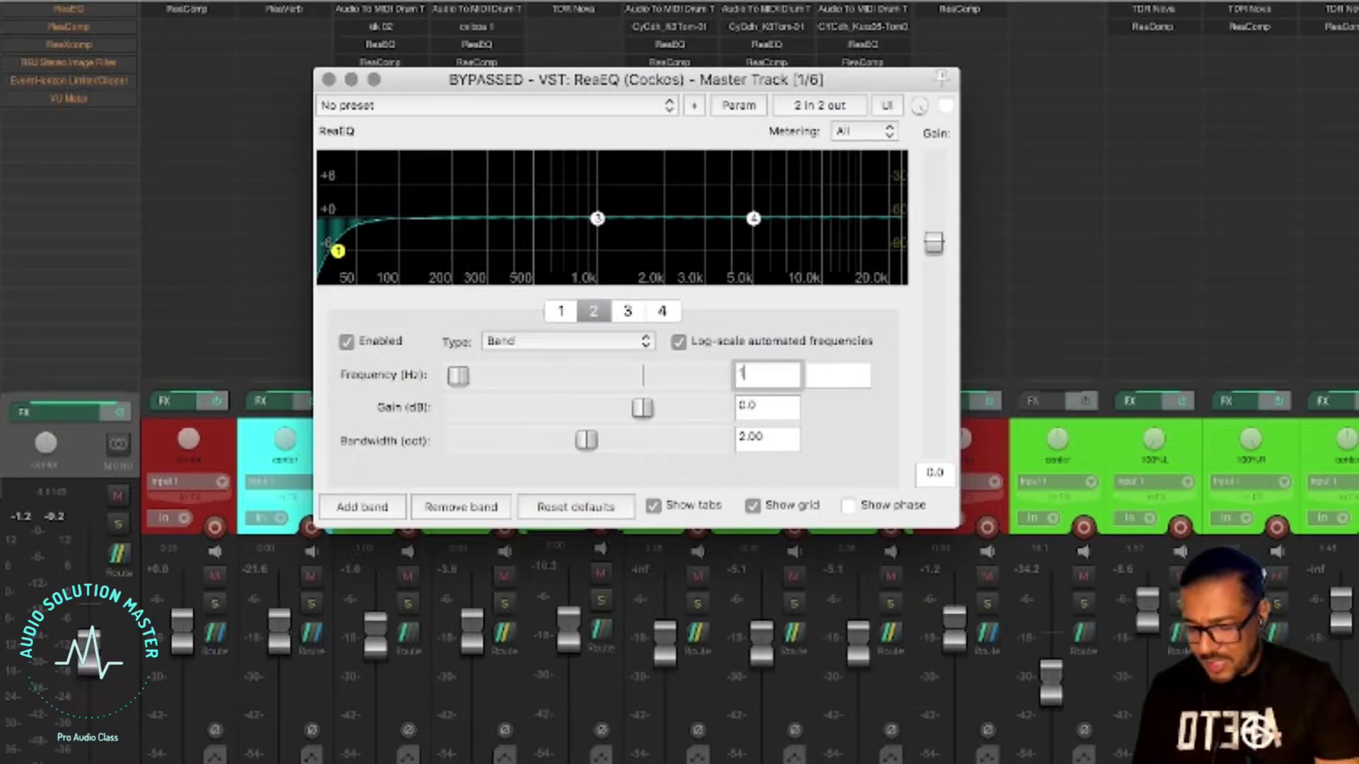
{"action": "key", "text": "Return"}
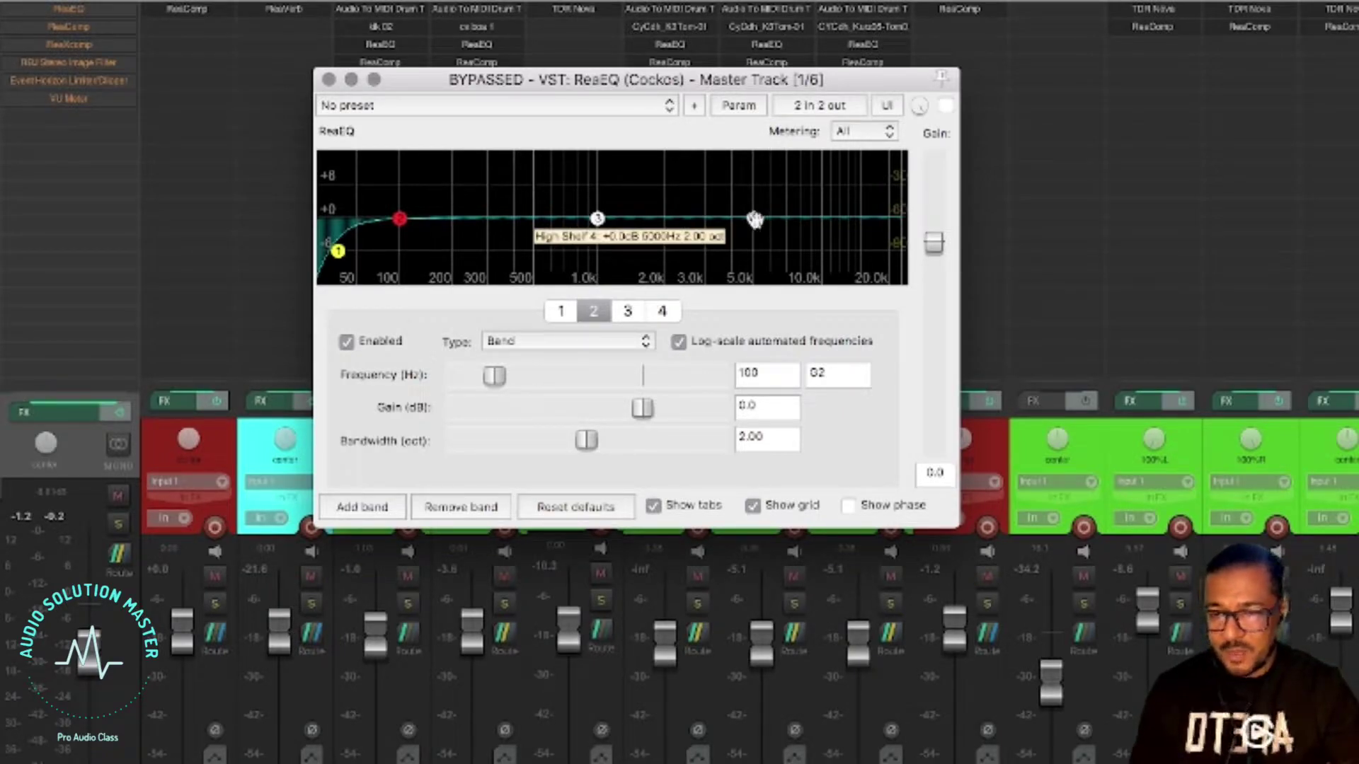
Change ReaEQ band 4 to a Low Pass filter with its frequency at 12000 Hz
{"action": "left_click", "coordinate": [753, 219]}
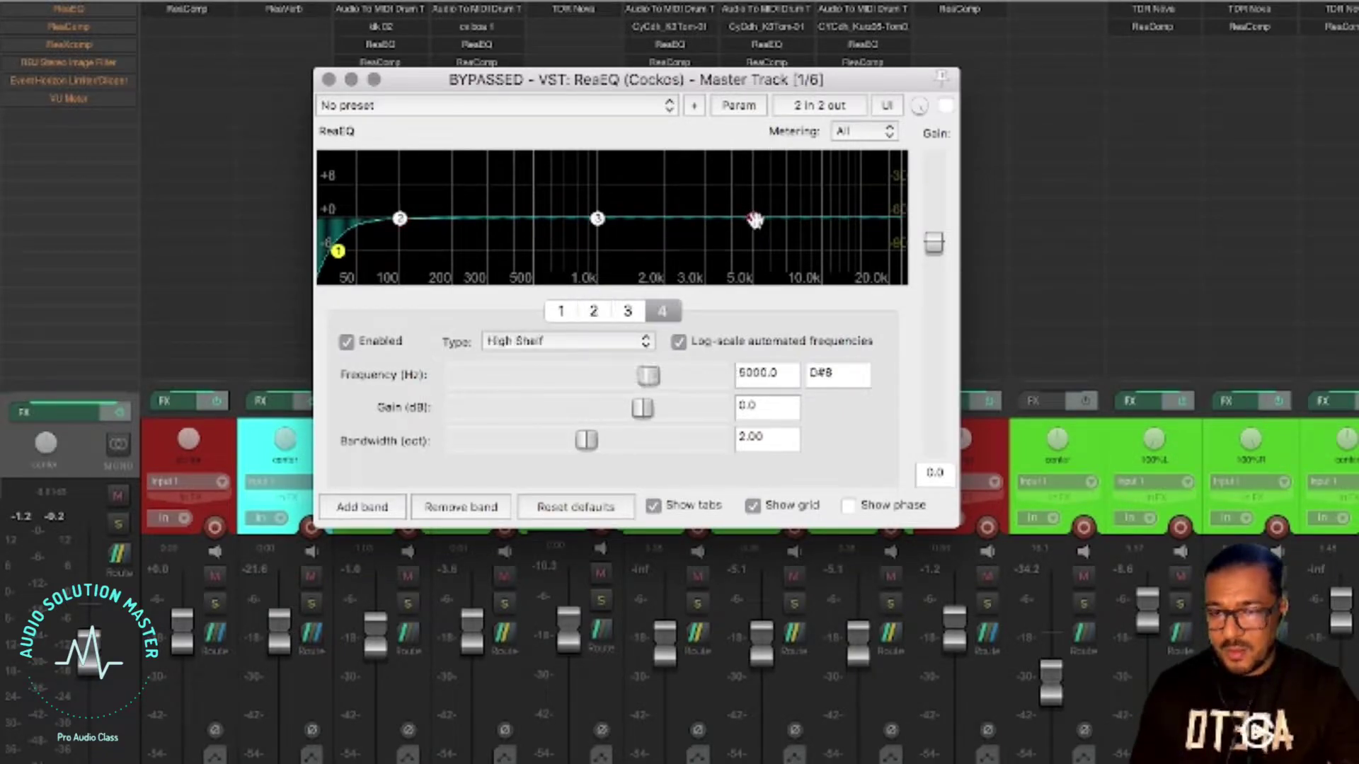
{"action": "left_click", "coordinate": [595, 342]}
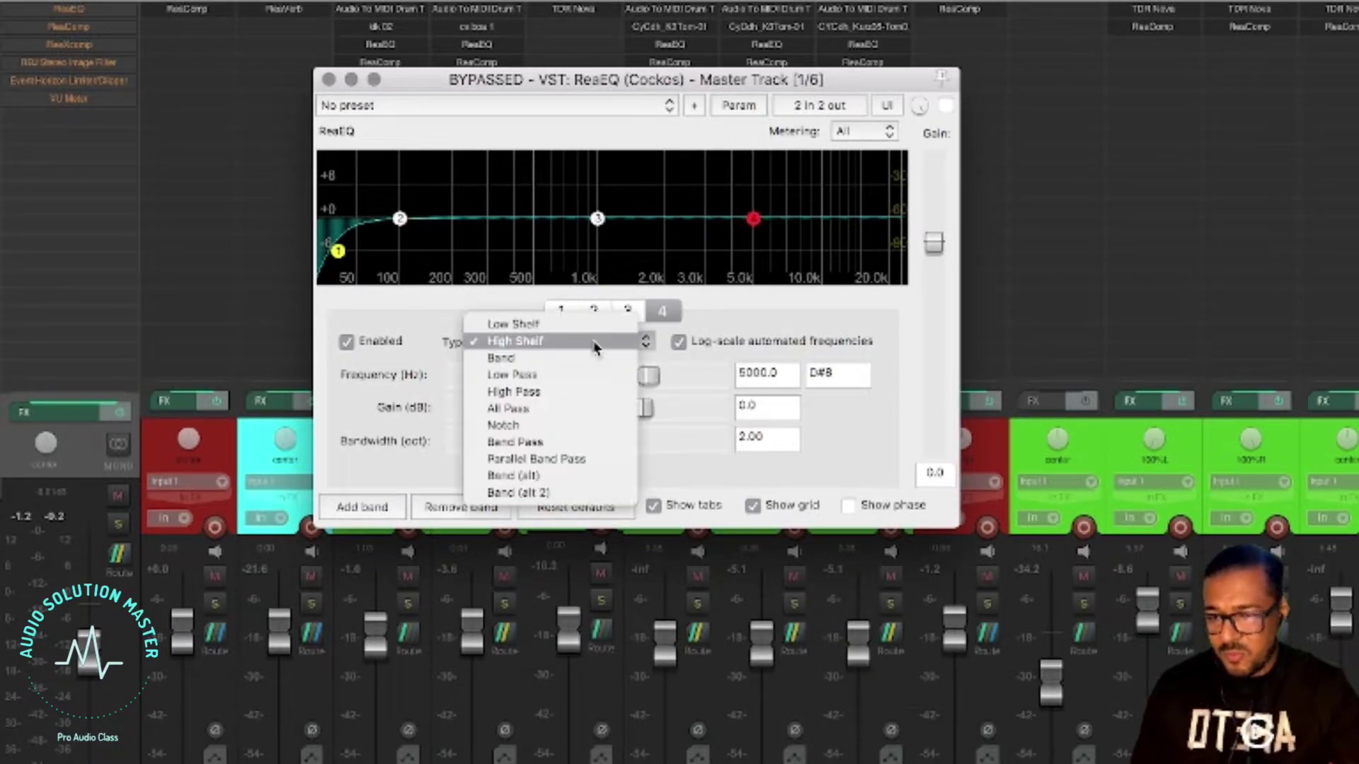
{"action": "left_click", "coordinate": [569, 372]}
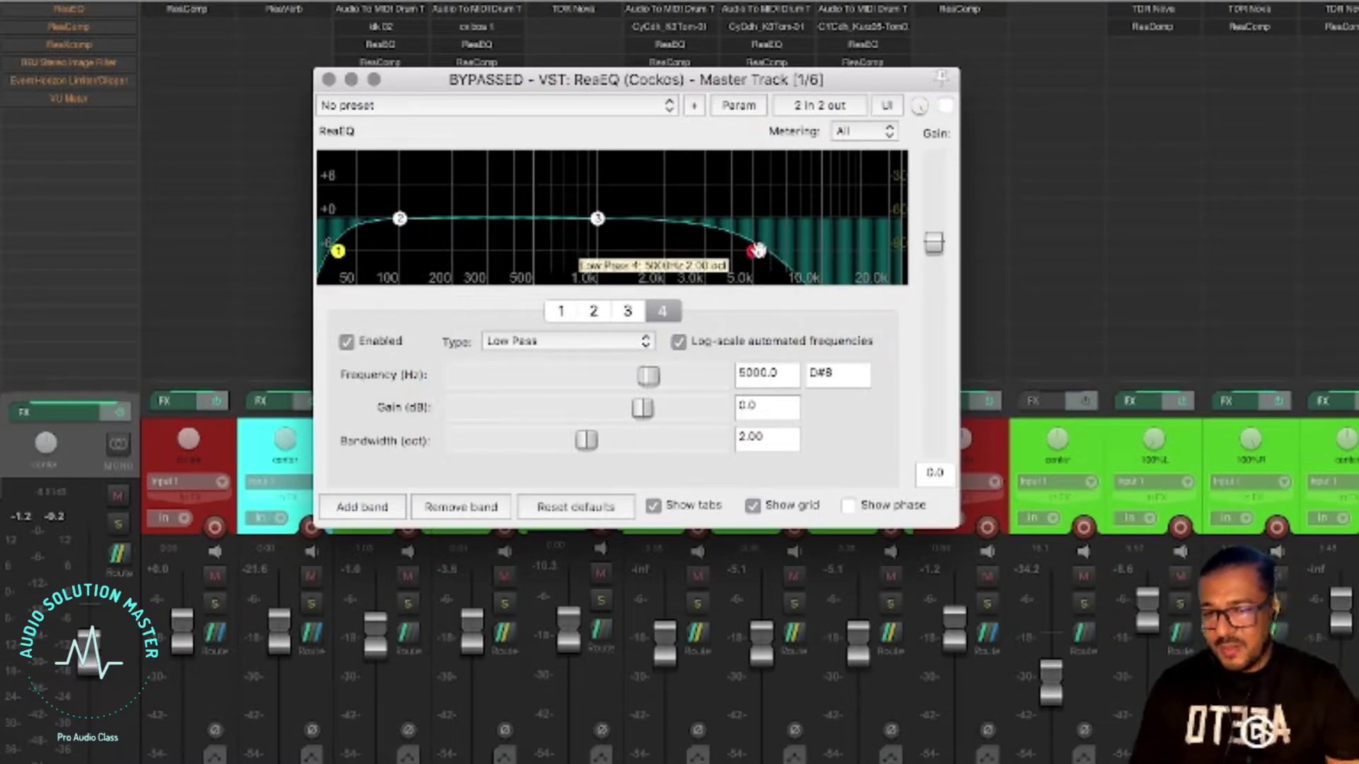
{"action": "double_click", "coordinate": [781, 375]}
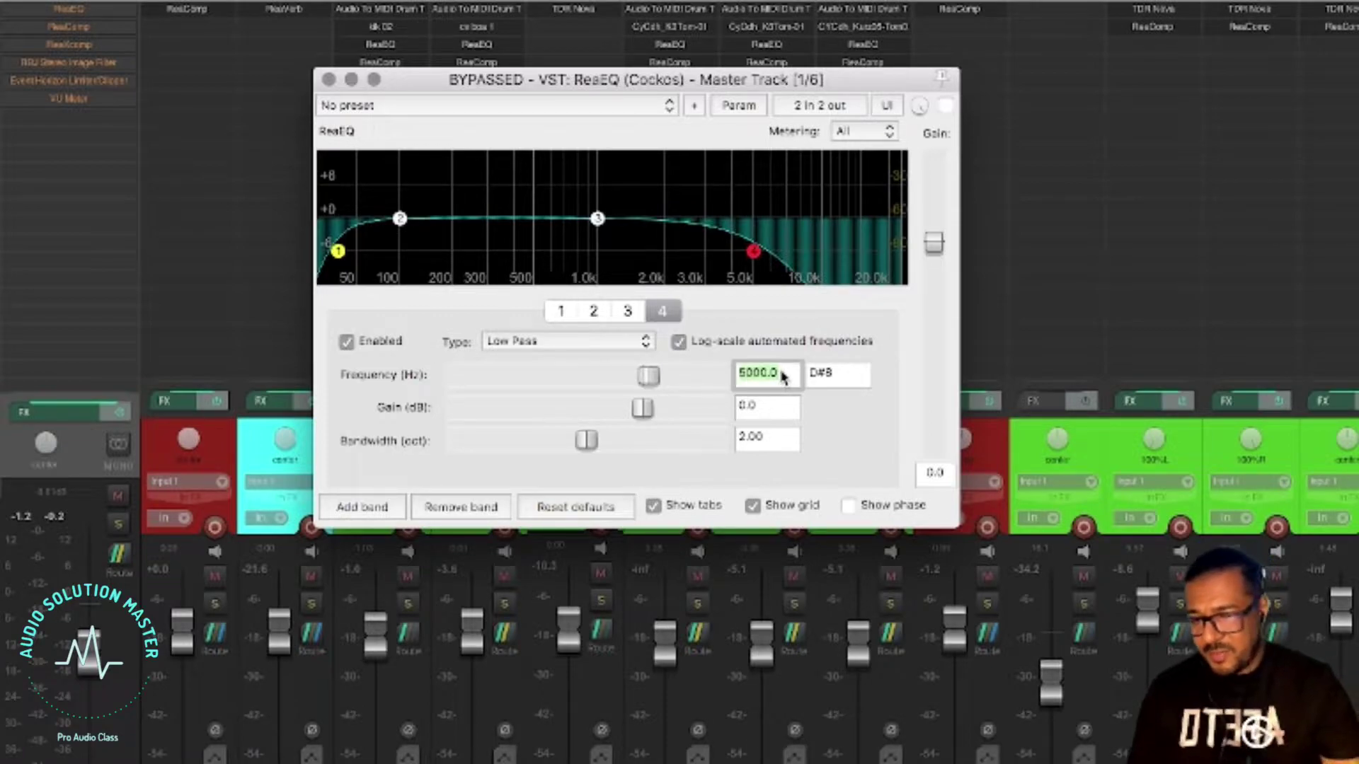
{"action": "type", "text": "12"}
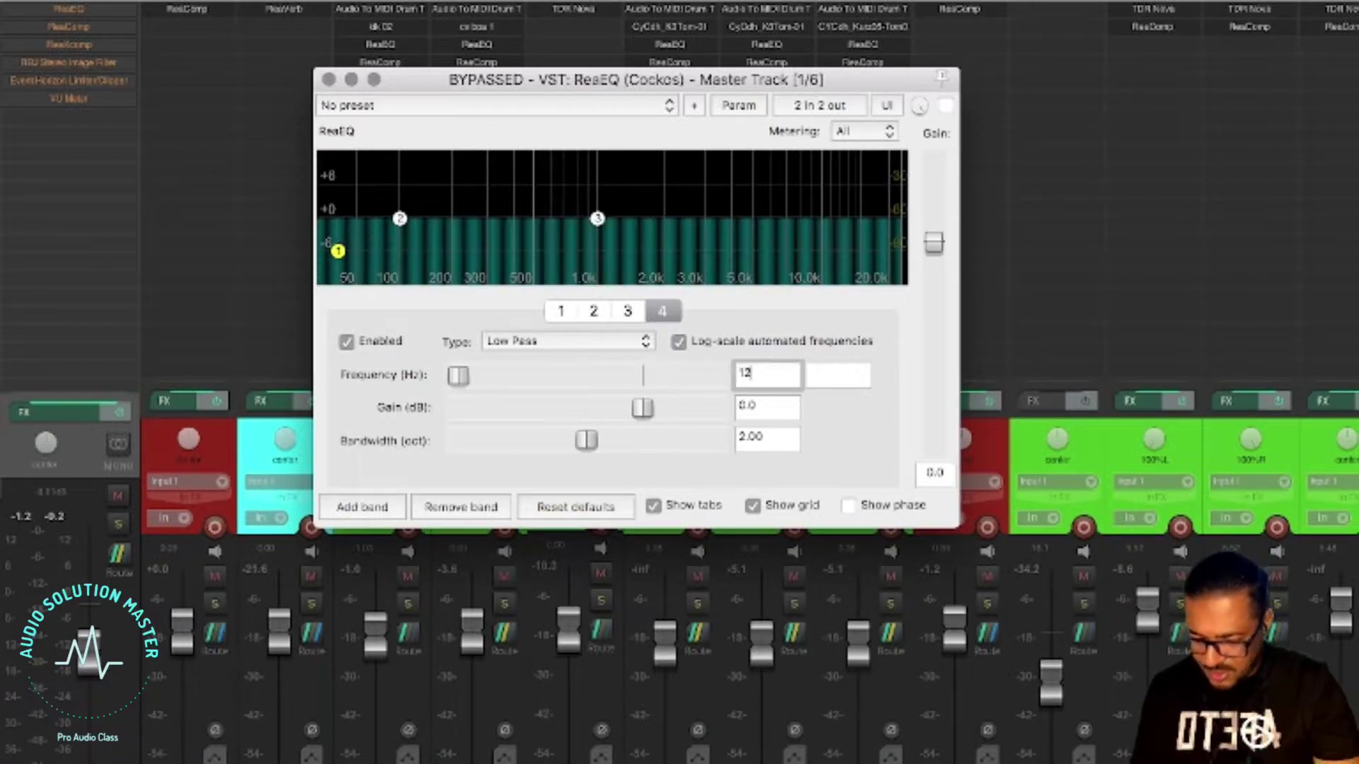
{"action": "type", "text": "00"}
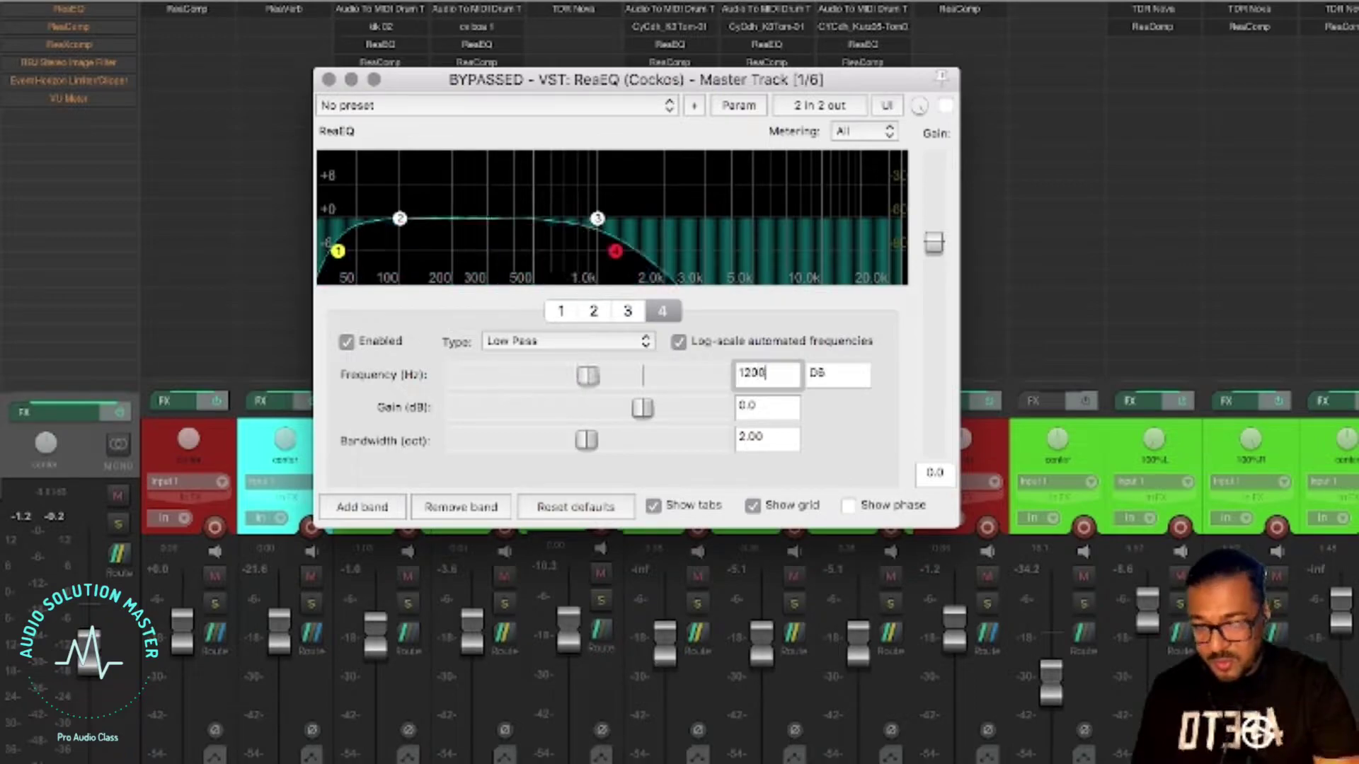
{"action": "type", "text": "0"}
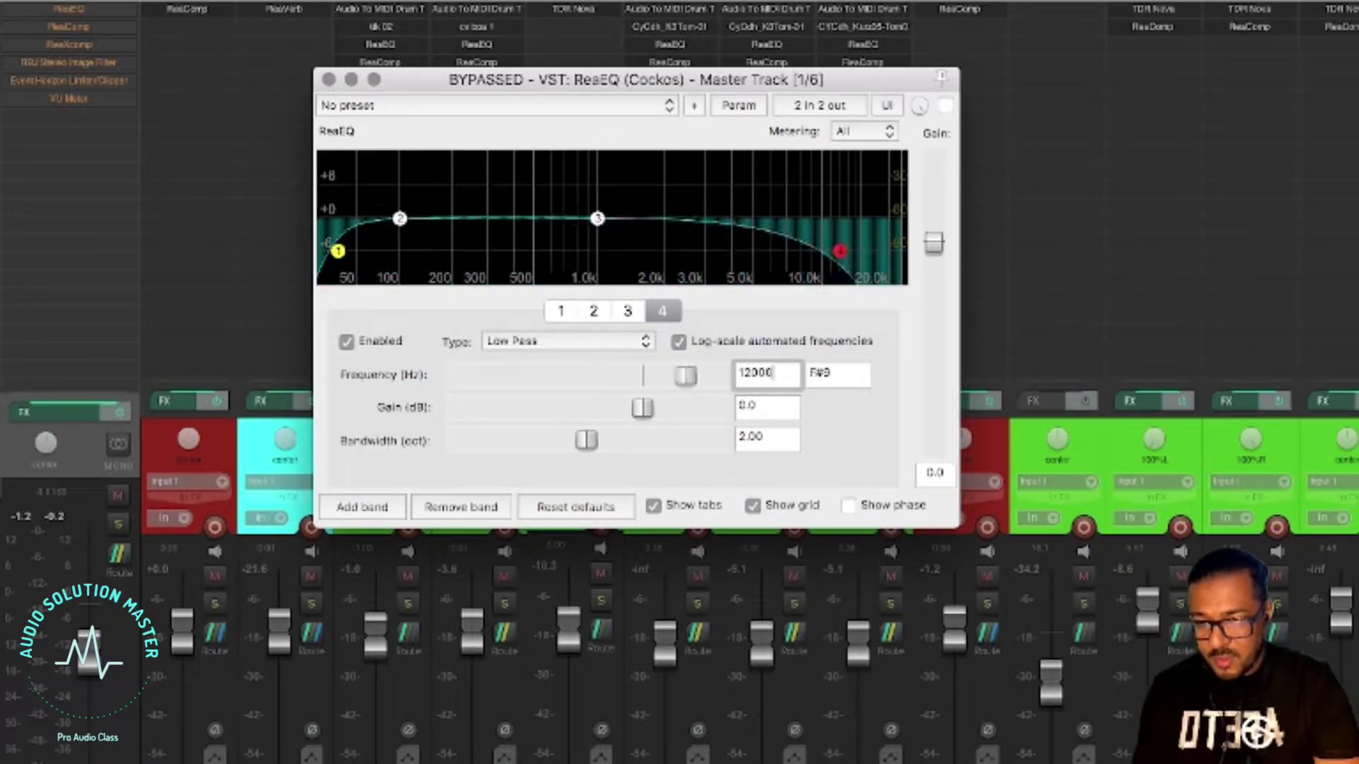
{"action": "key", "text": "Return"}
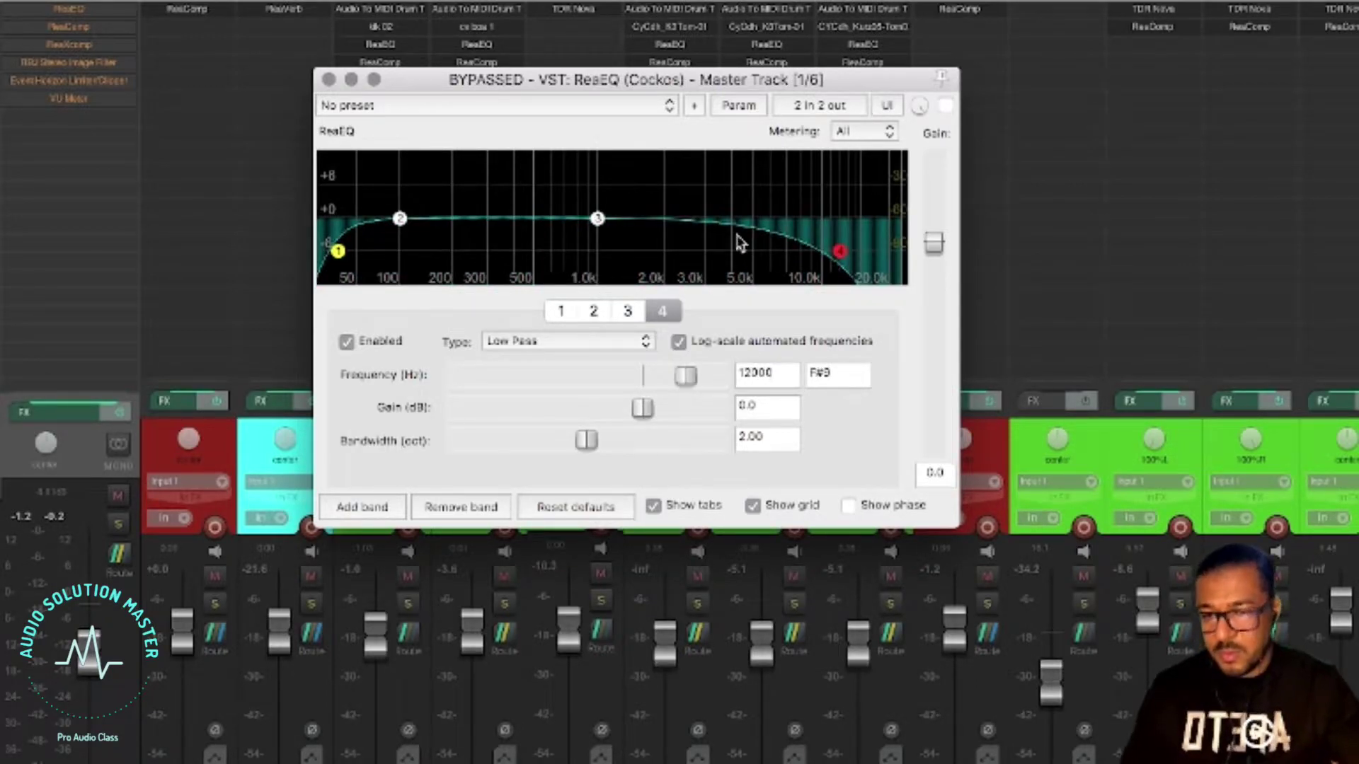
Set the frequency of ReaEQ band 3 to 6000 Hz
{"action": "left_click", "coordinate": [598, 220]}
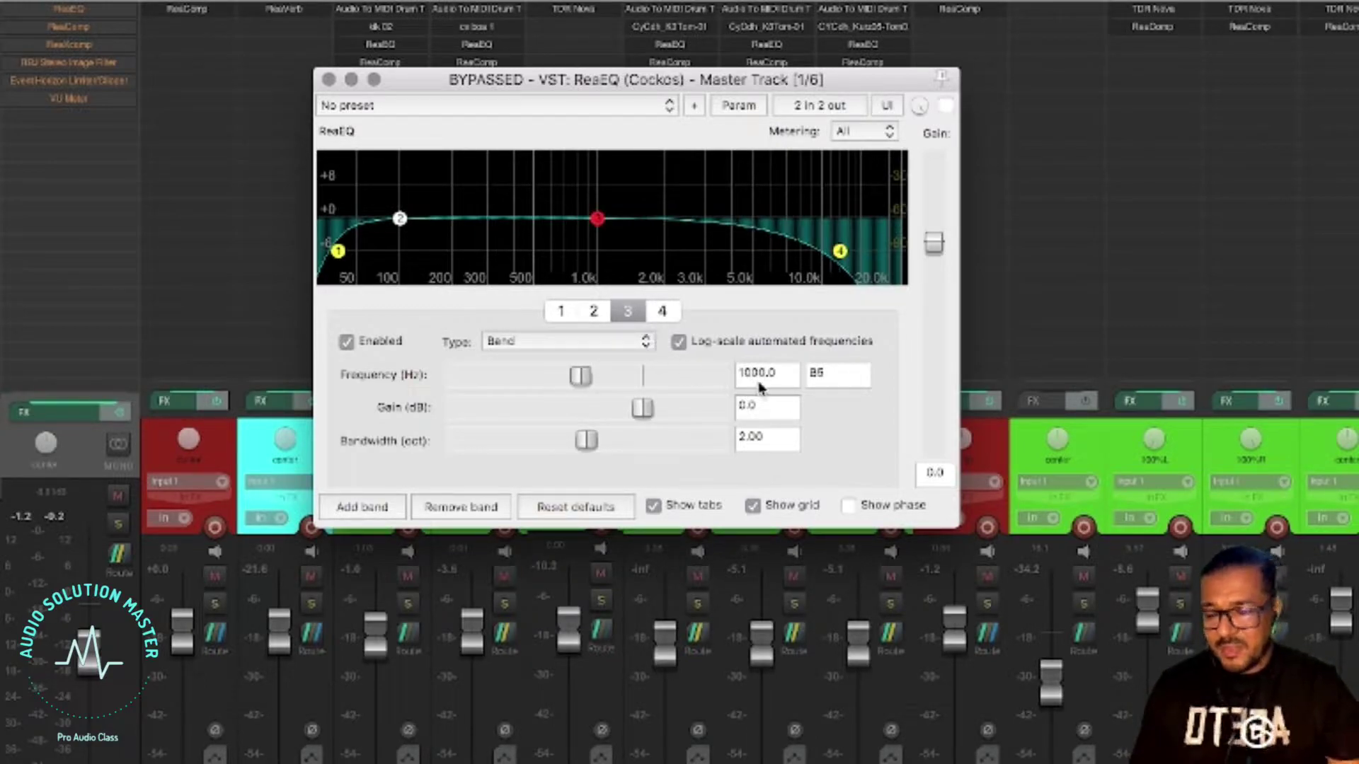
{"action": "left_click", "coordinate": [776, 381]}
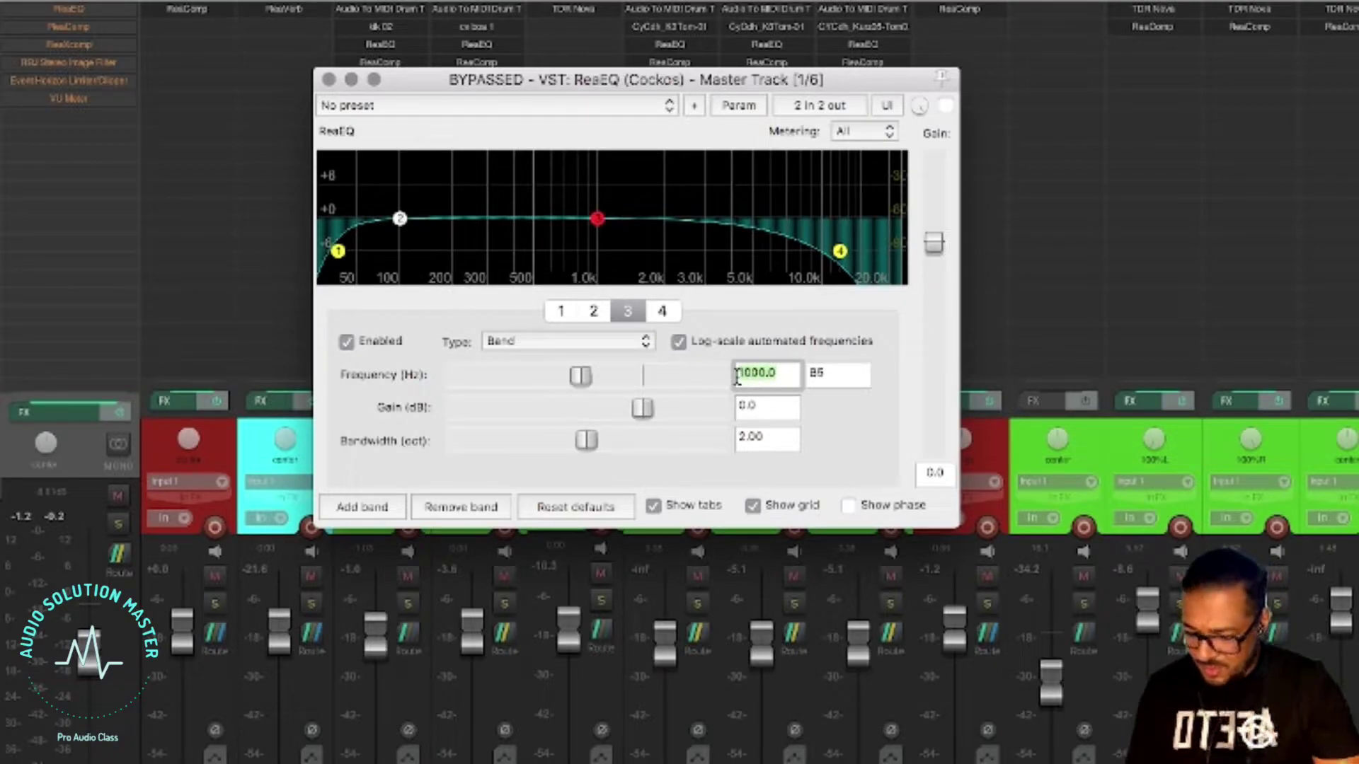
{"action": "type", "text": "6000"}
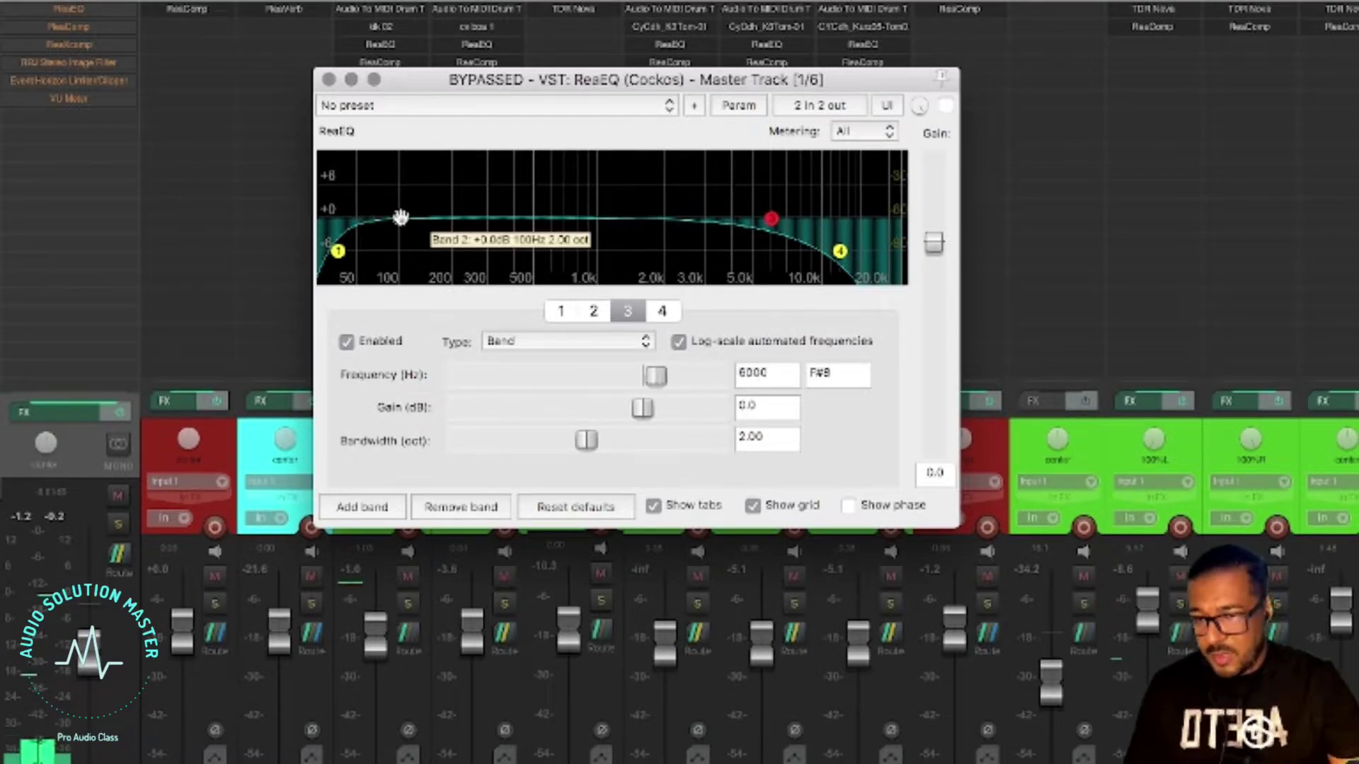
Raise band 2's gain to 5.0 dB and compare the playing mix with ReaEQ enabled and bypassed
{"action": "left_click", "coordinate": [401, 220]}
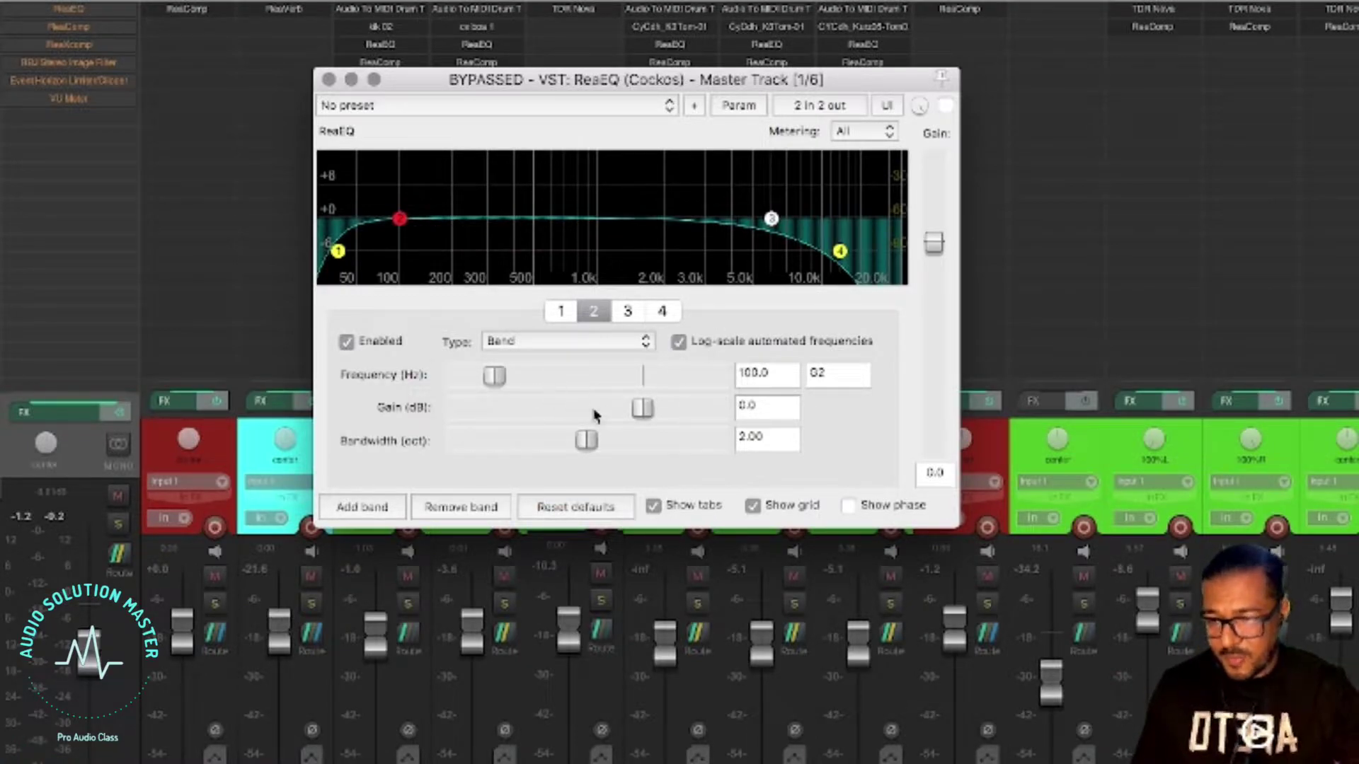
{"action": "left_click_drag", "start_coordinate": [647, 410], "coordinate": [673, 400]}
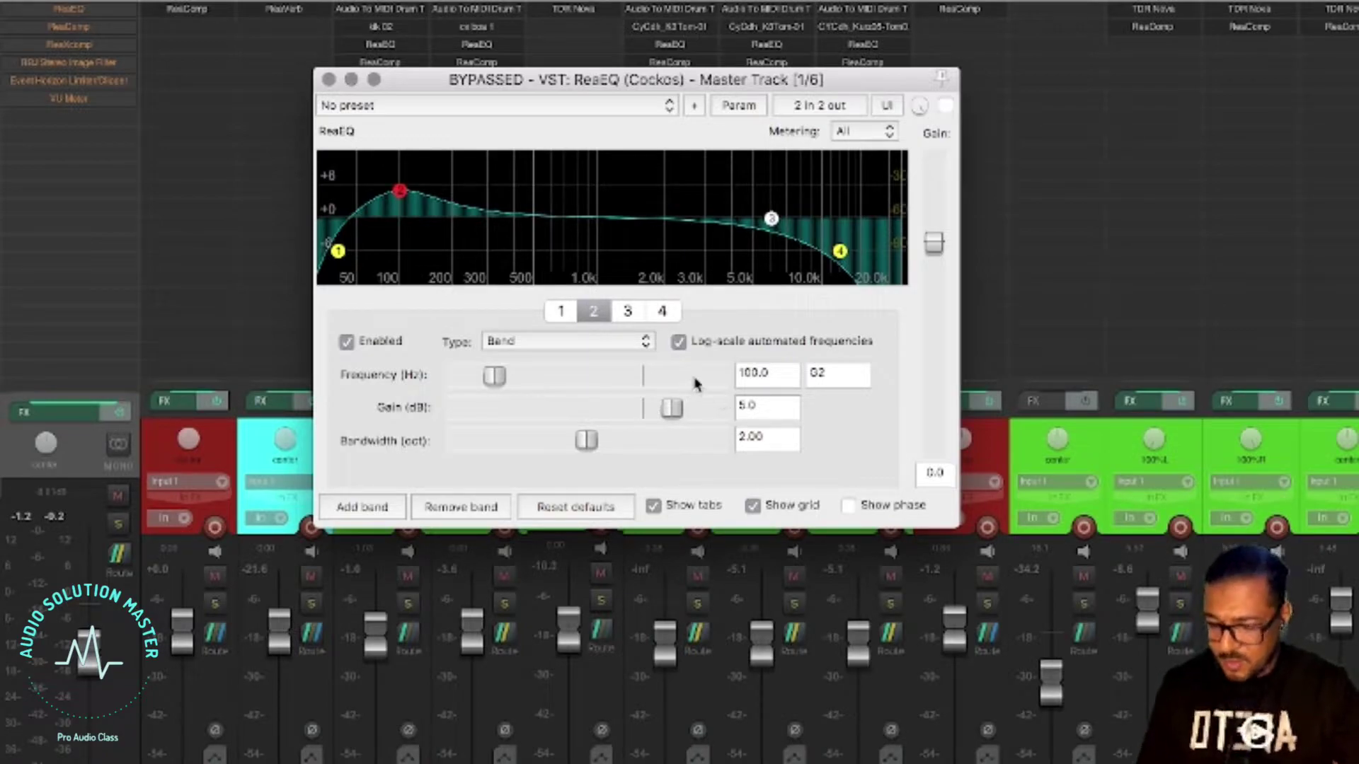
{"action": "key", "text": "space"}
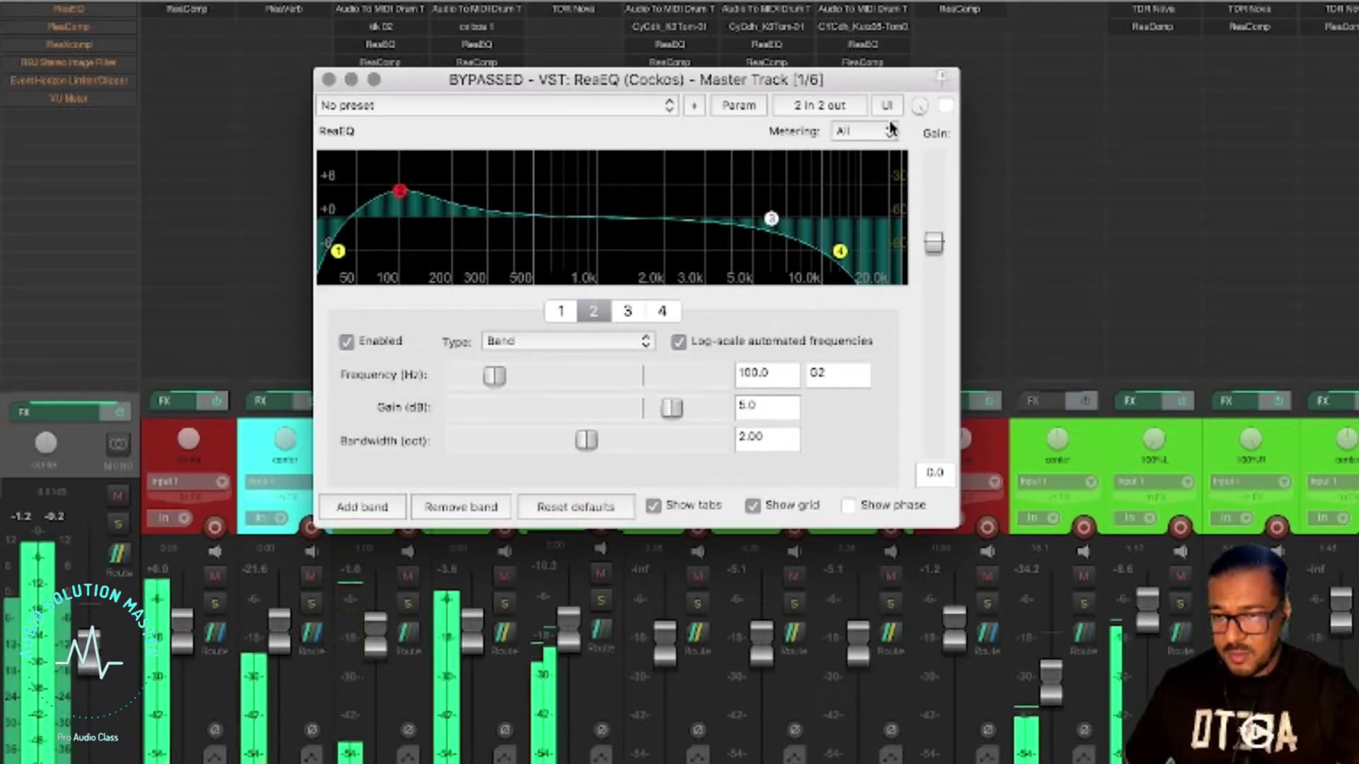
{"action": "left_click", "coordinate": [946, 107]}
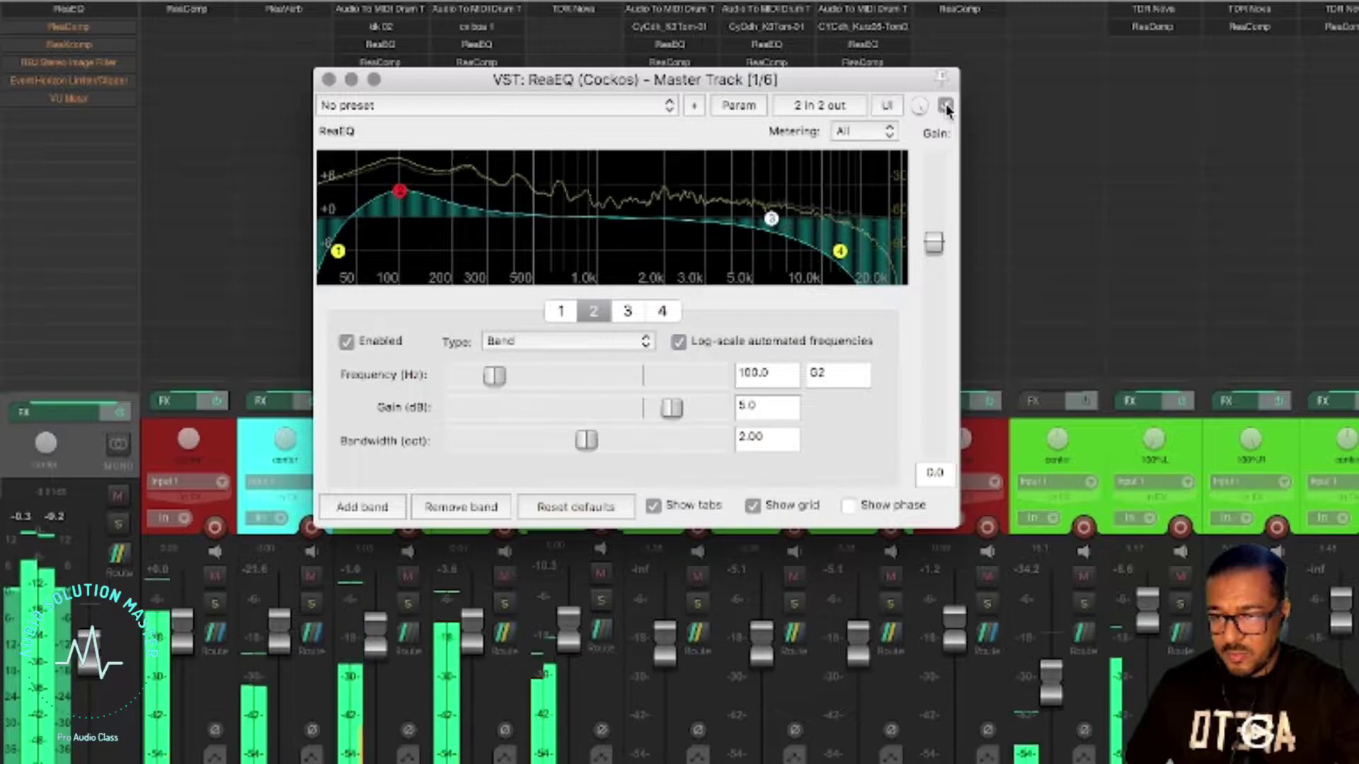
{"action": "left_click", "coordinate": [946, 106]}
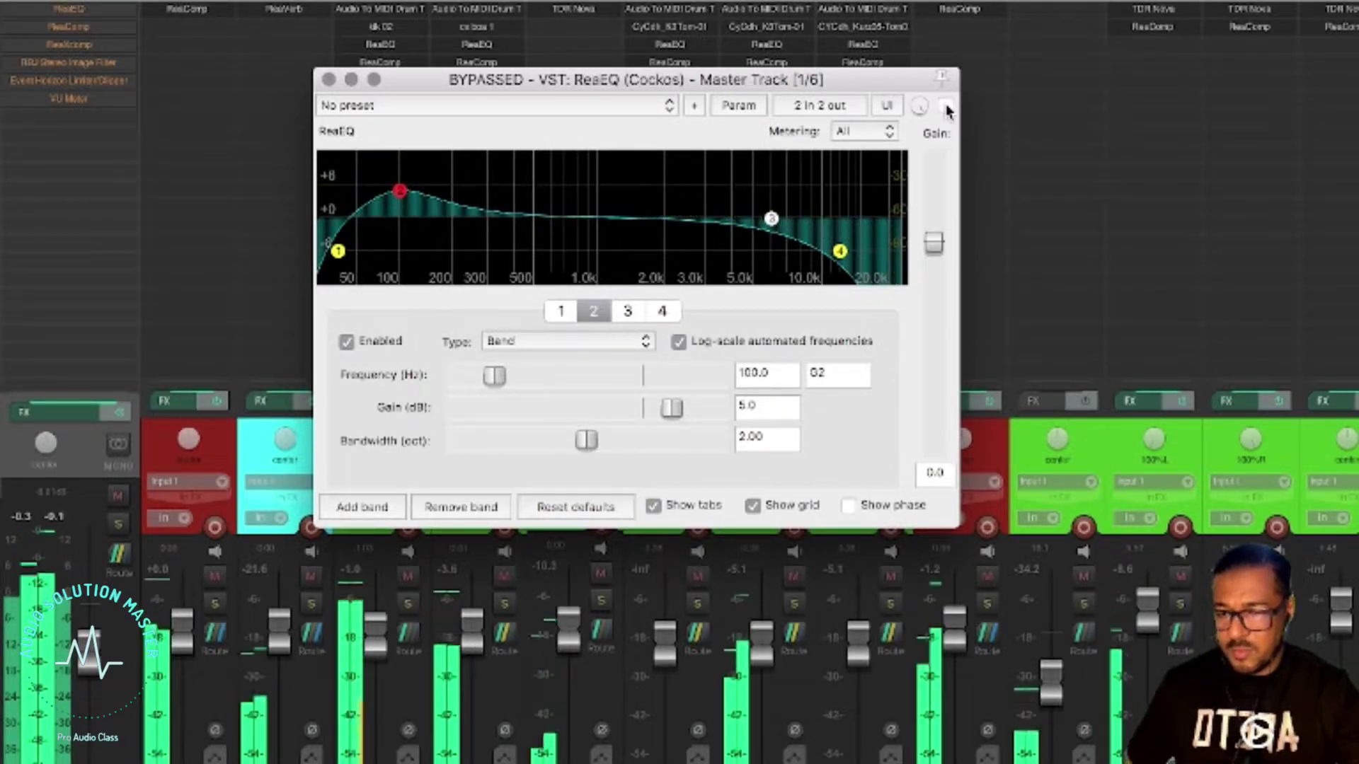
Raise band 3's gain to 6.5 dB and start playback to listen to the mix
{"action": "left_click", "coordinate": [770, 221]}
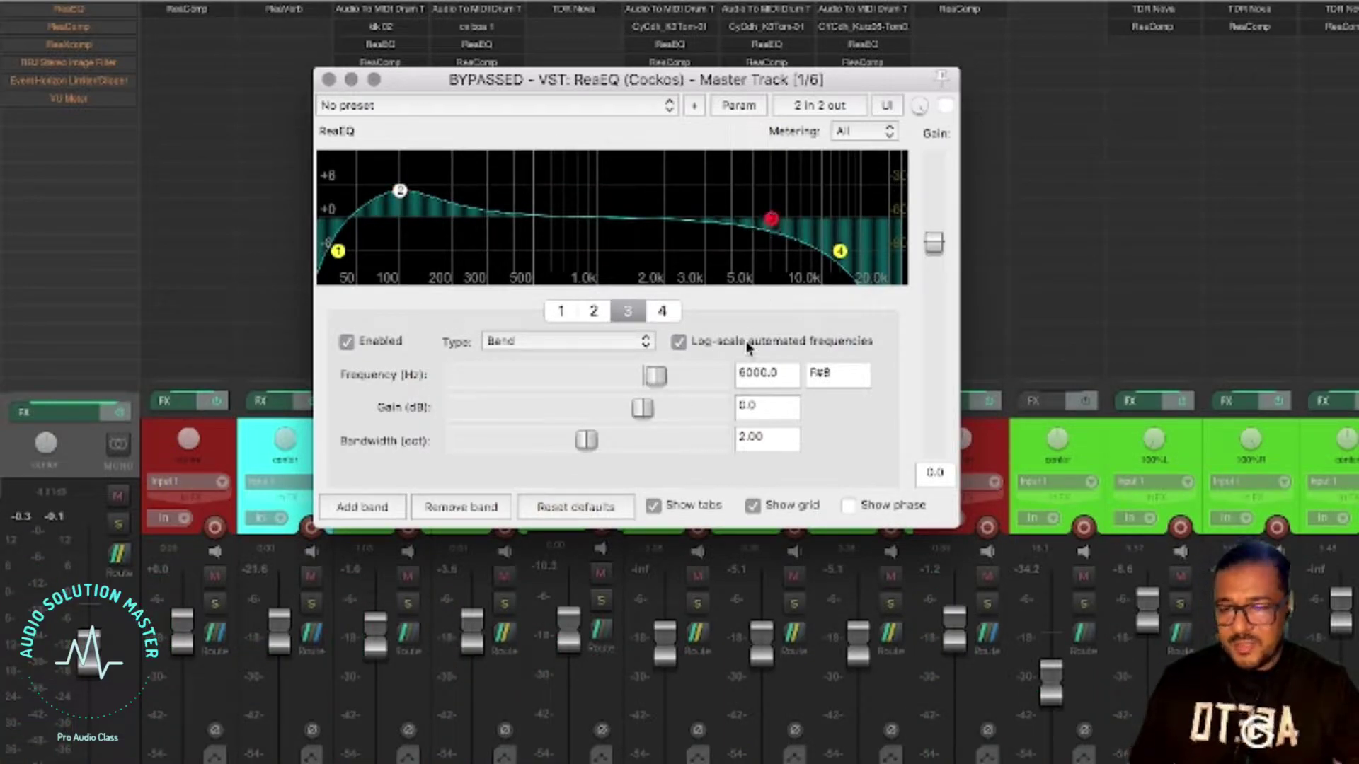
{"action": "left_click_drag", "start_coordinate": [644, 408], "coordinate": [692, 414]}
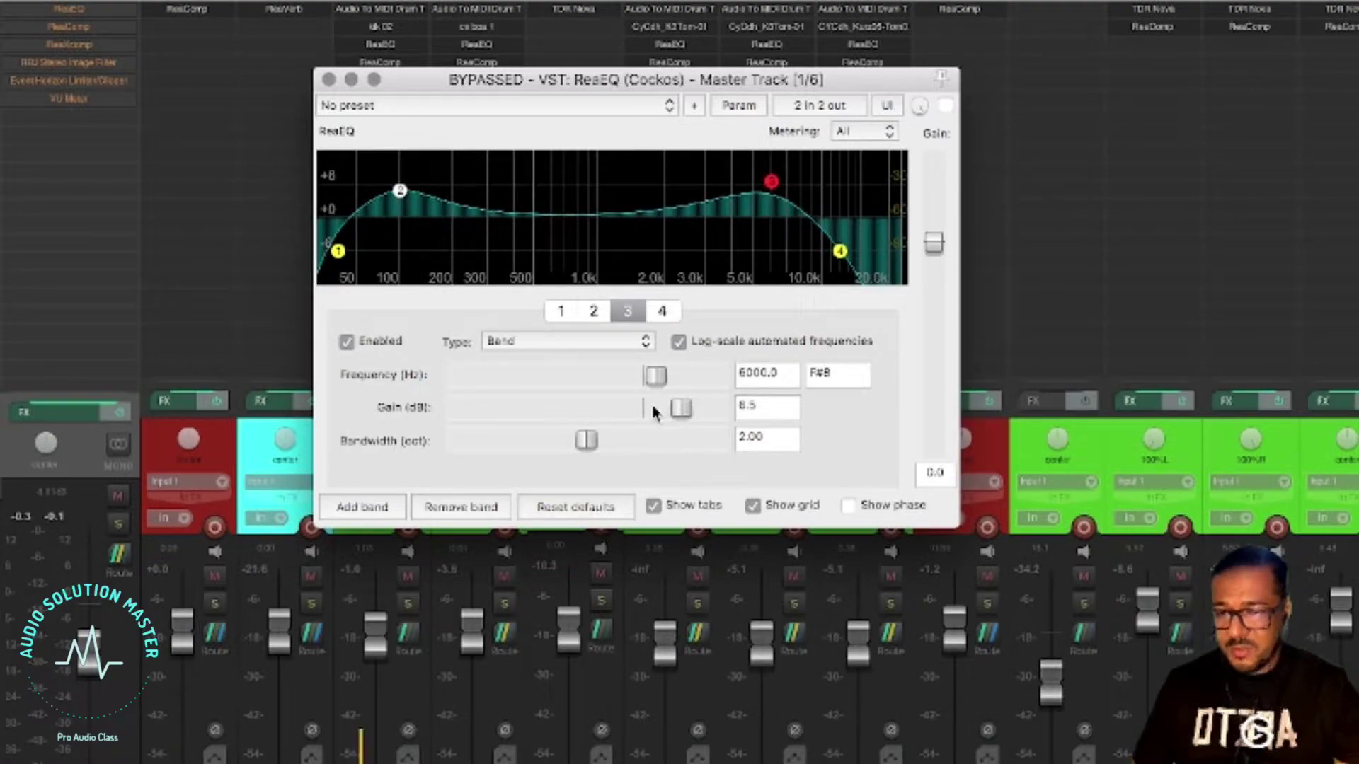
{"action": "key", "text": "space"}
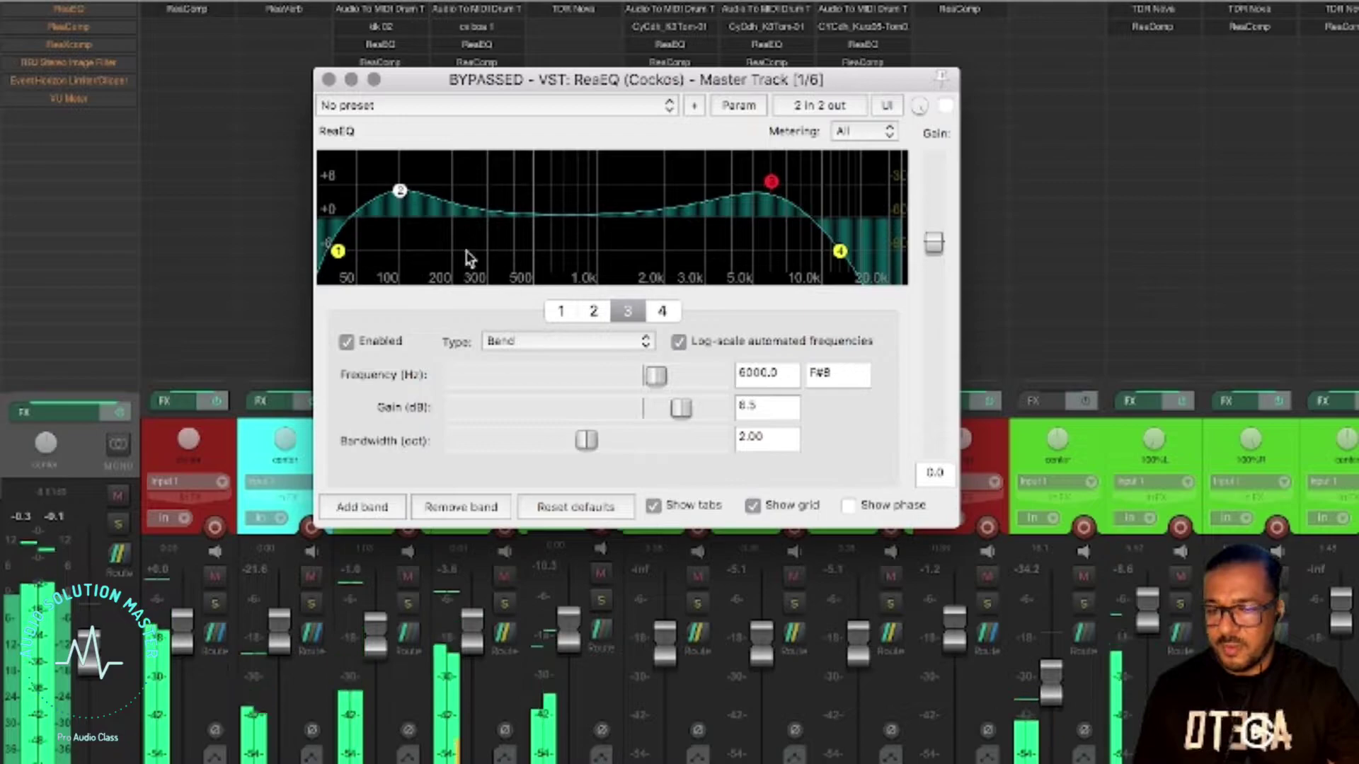
Lower band 2's gain to 1.5 dB and set its frequency to 90 Hz
{"action": "left_click", "coordinate": [400, 191]}
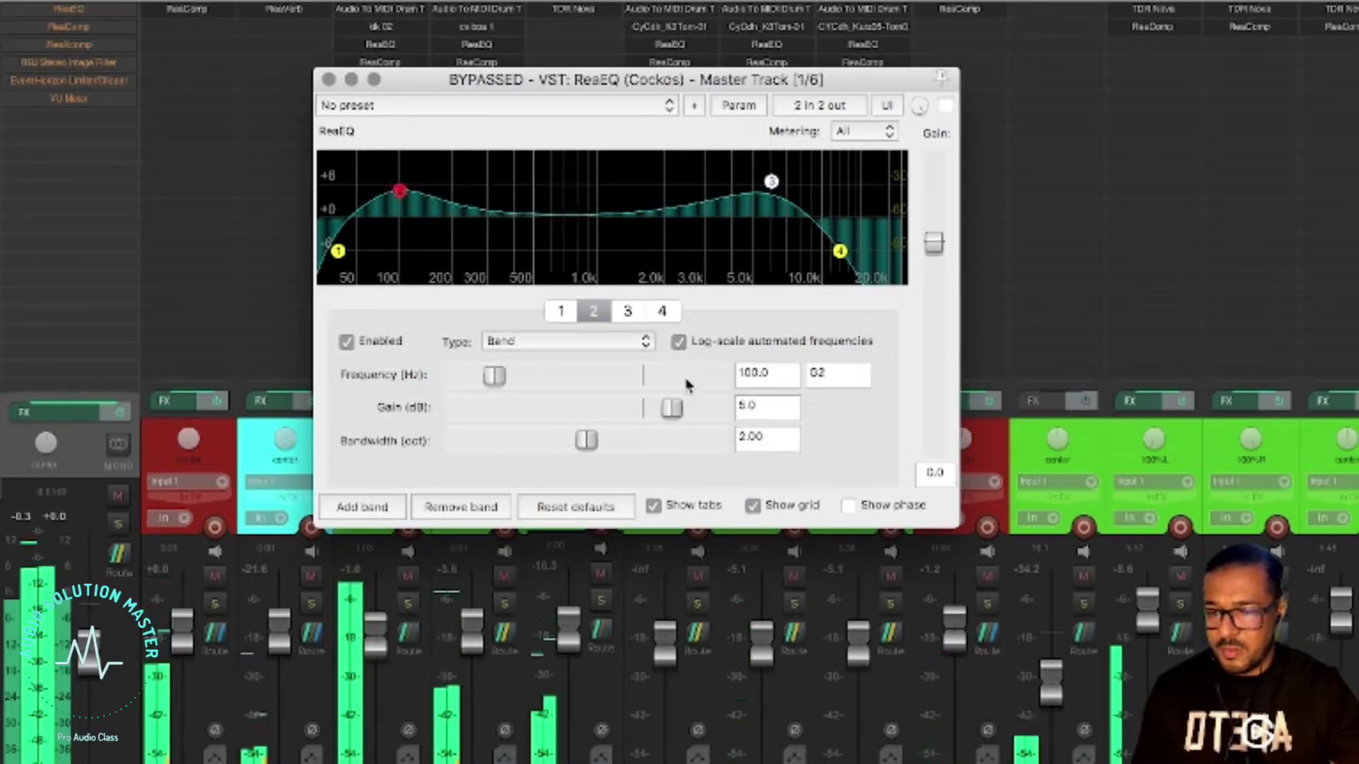
{"action": "mouse_move", "coordinate": [673, 409]}
{"action": "left_mouse_down"}
{"action": "mouse_move", "coordinate": [591, 417]}
{"action": "mouse_move", "coordinate": [707, 410]}
{"action": "mouse_move", "coordinate": [651, 416]}
{"action": "left_mouse_up"}
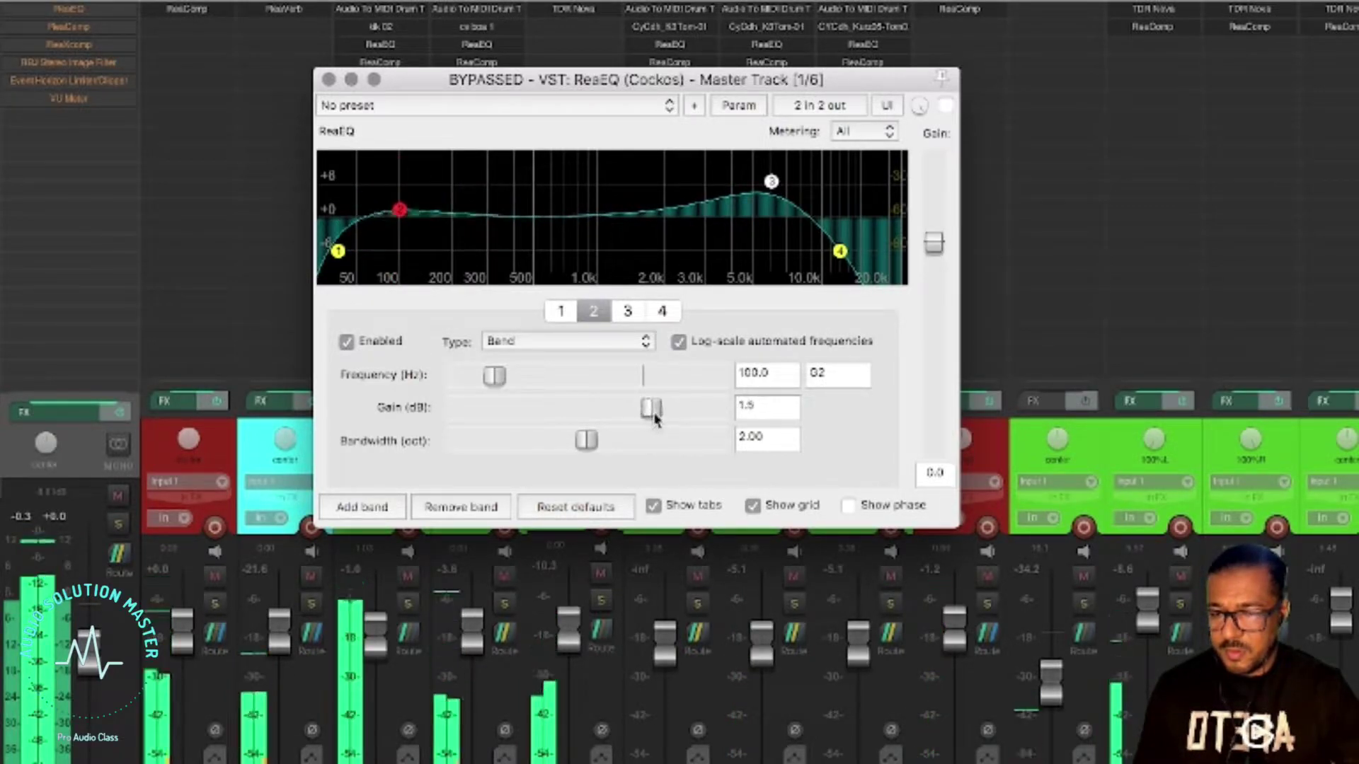
{"action": "double_click", "coordinate": [771, 377]}
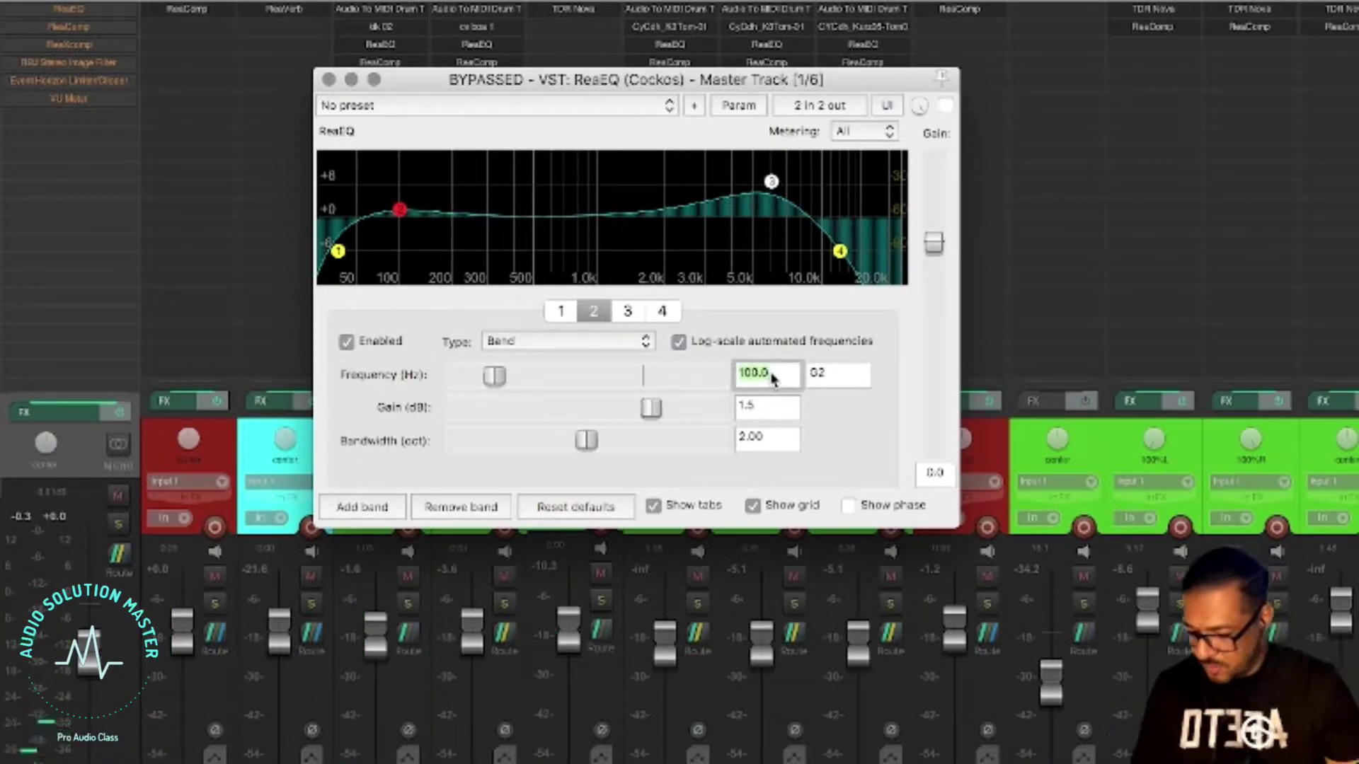
{"action": "type", "text": "90"}
{"action": "key", "text": "Return"}
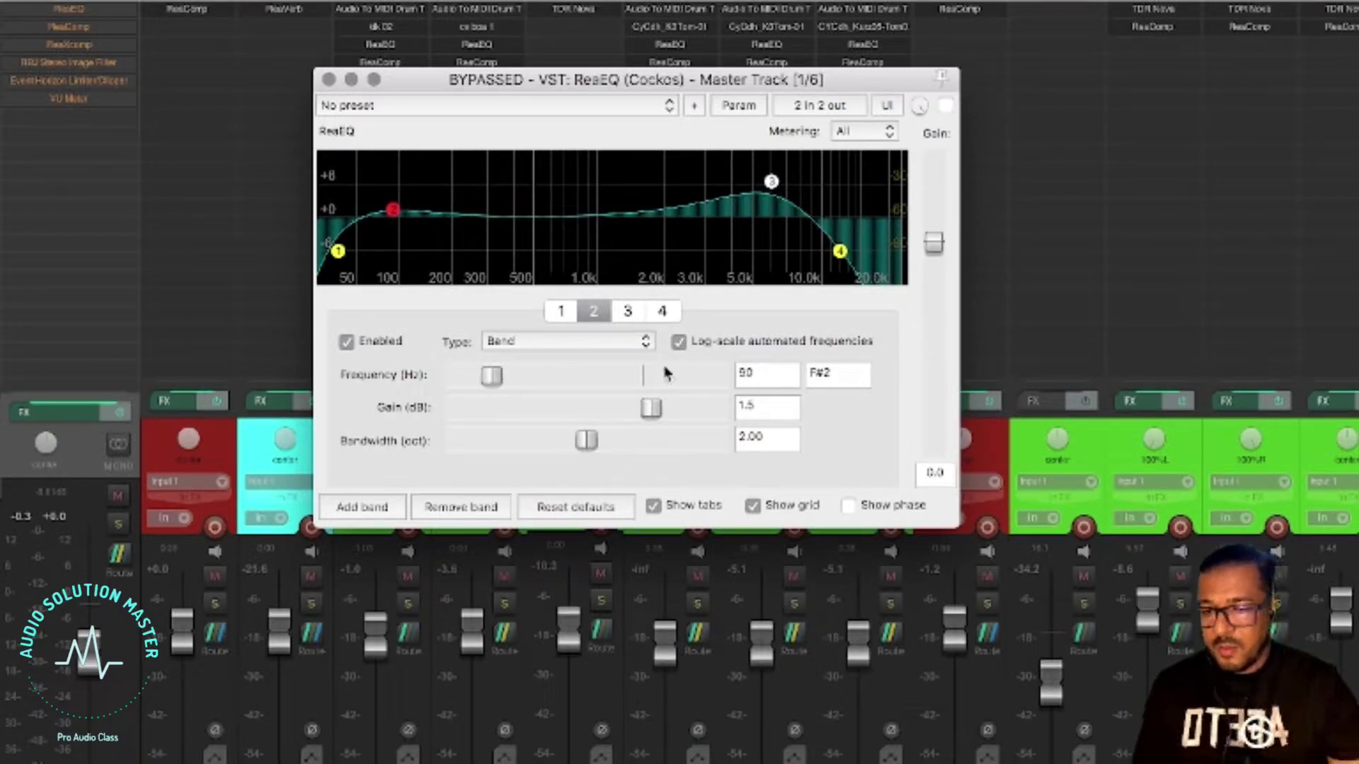
Raise band 2's gain to 3.3 dB during playback and compare the mix with ReaEQ enabled and bypassed, leaving it enabled
{"action": "key", "text": "space"}
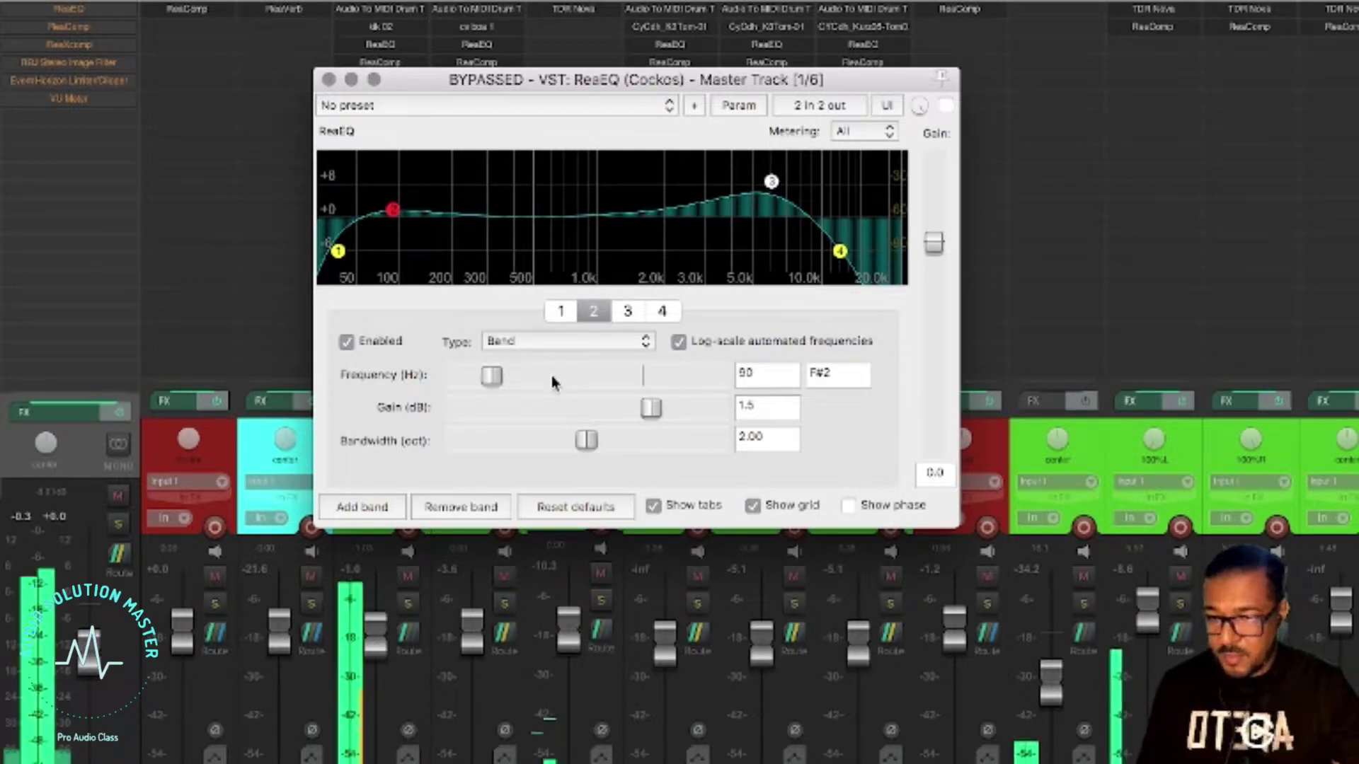
{"action": "mouse_move", "coordinate": [649, 416]}
{"action": "left_mouse_down"}
{"action": "mouse_move", "coordinate": [663, 420]}
{"action": "mouse_move", "coordinate": [645, 420]}
{"action": "left_mouse_up"}
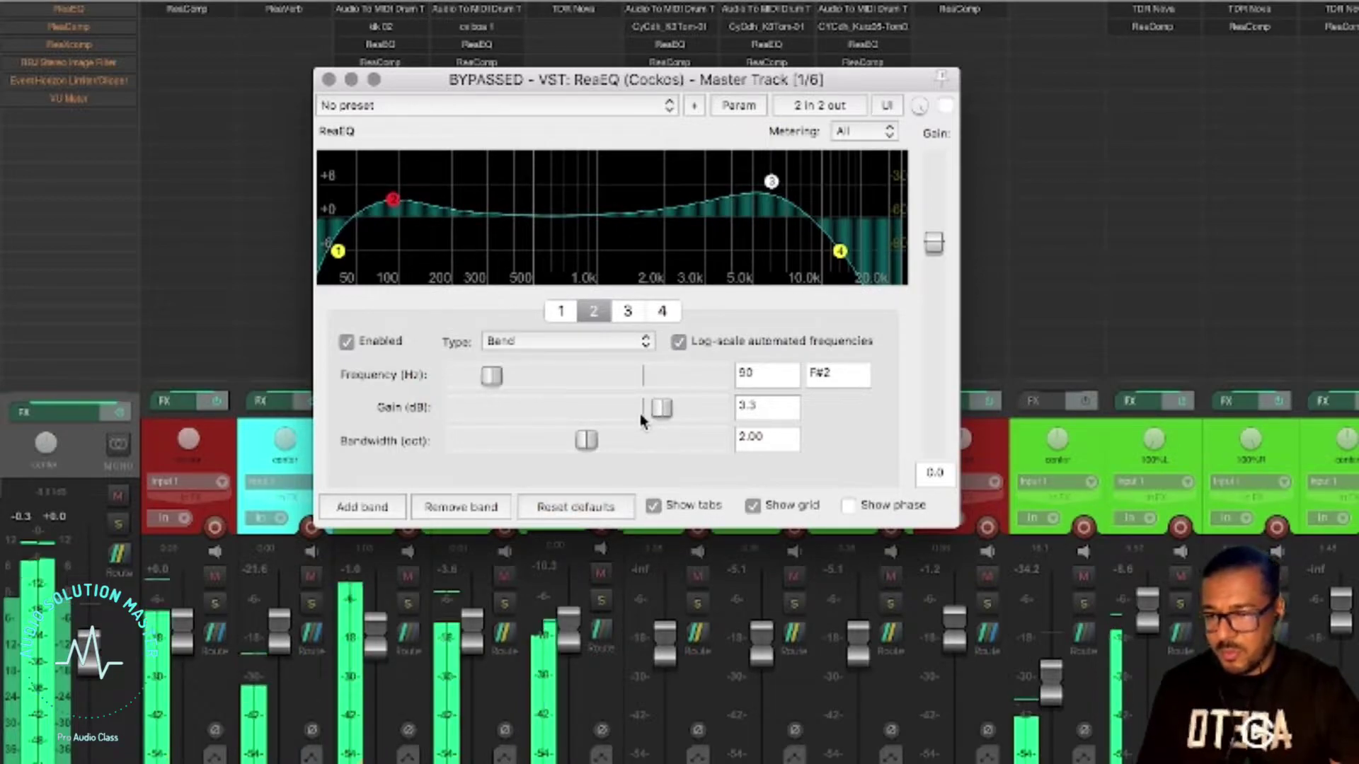
{"action": "left_click", "coordinate": [944, 106]}
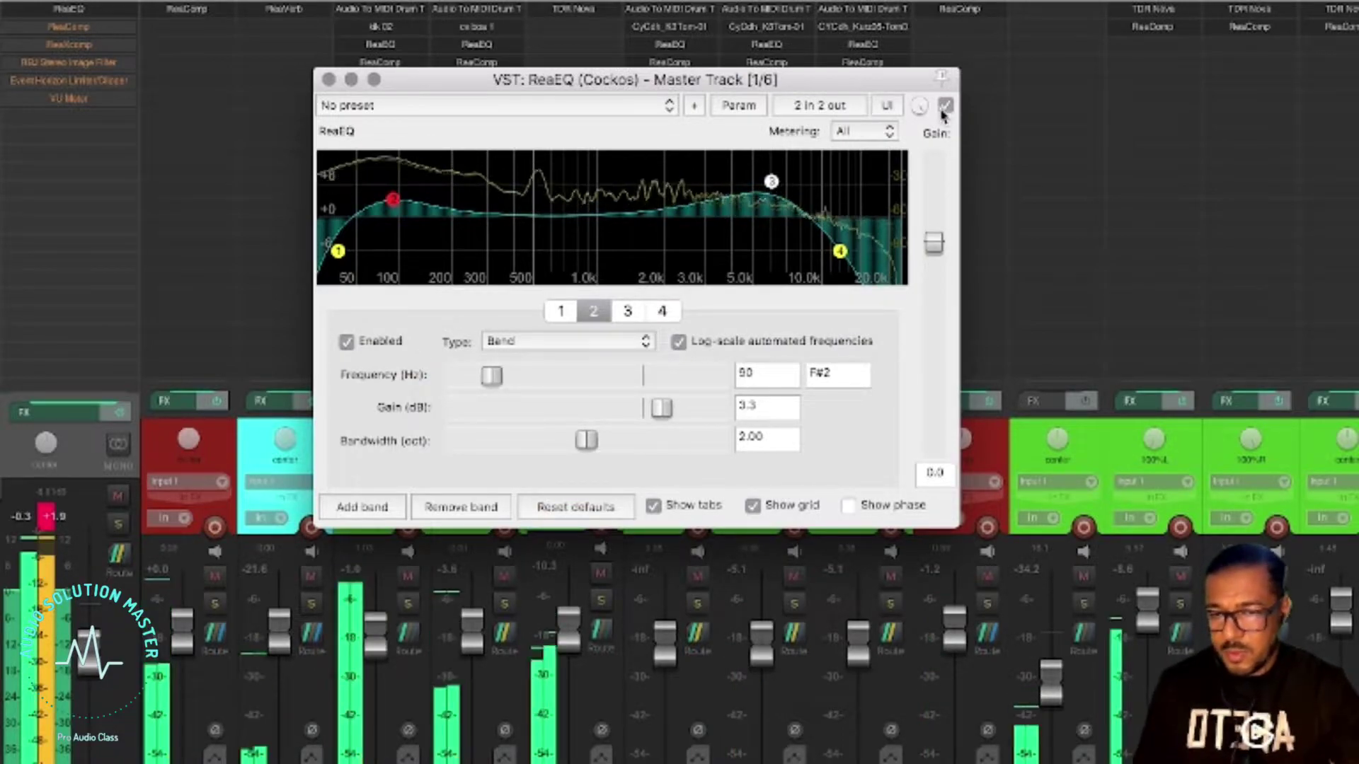
{"action": "left_click", "coordinate": [944, 106]}
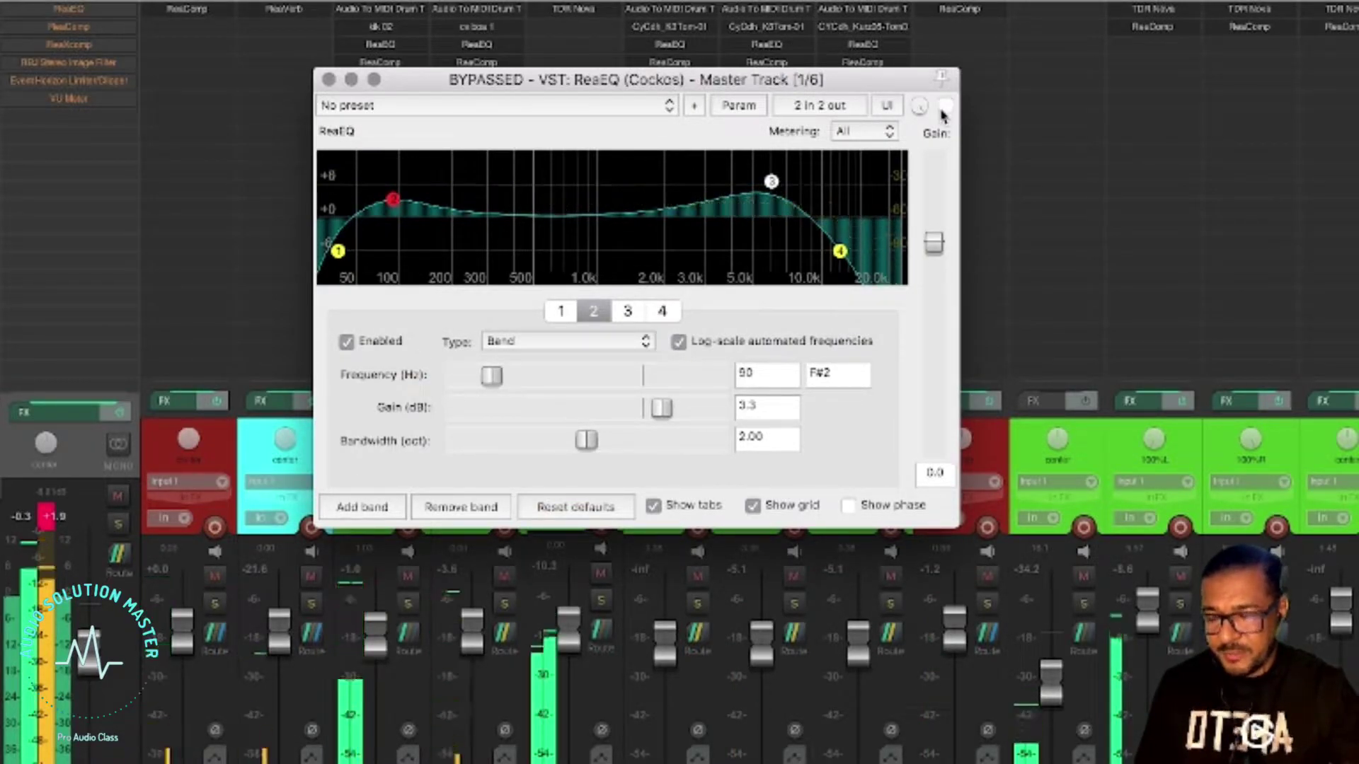
{"action": "left_click", "coordinate": [944, 106]}
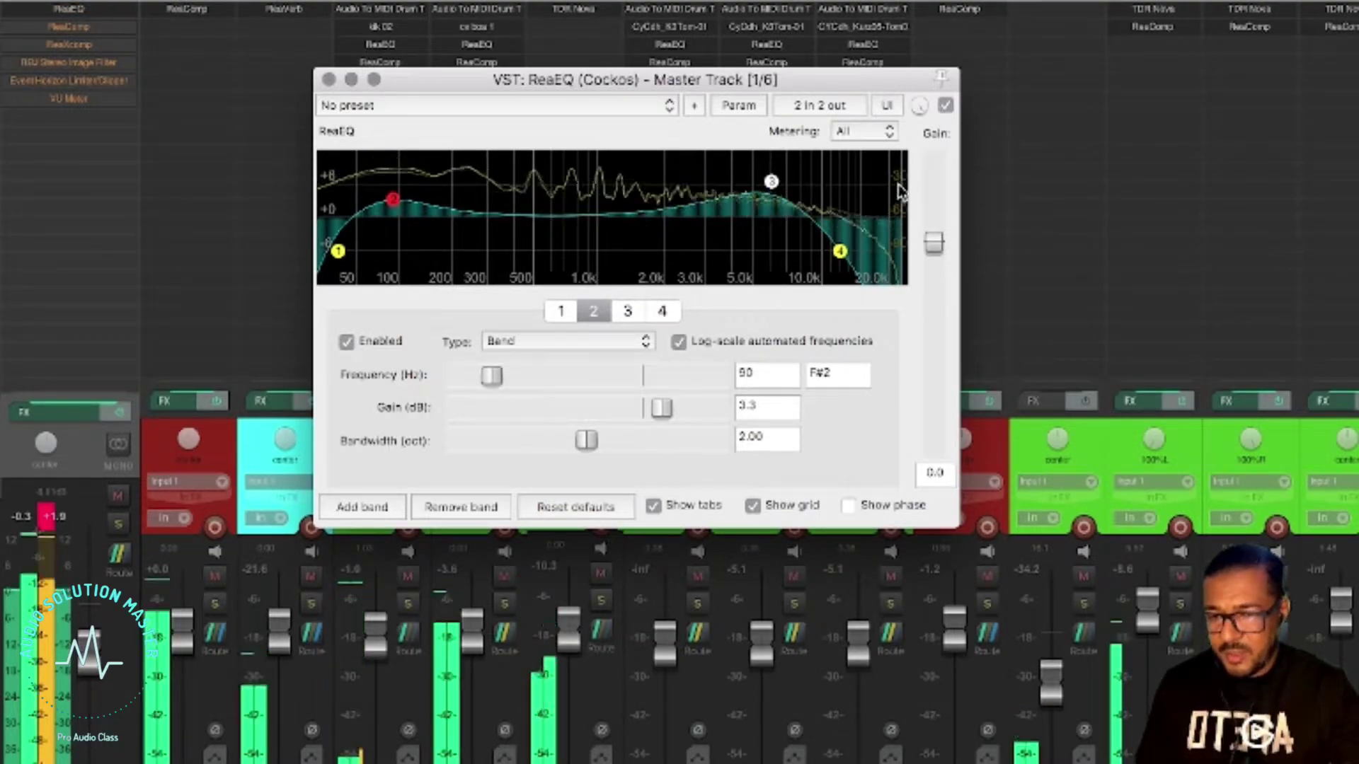
Reduce the gain of ReaEQ band 3 to 5.0 dB
{"action": "left_click", "coordinate": [772, 182]}
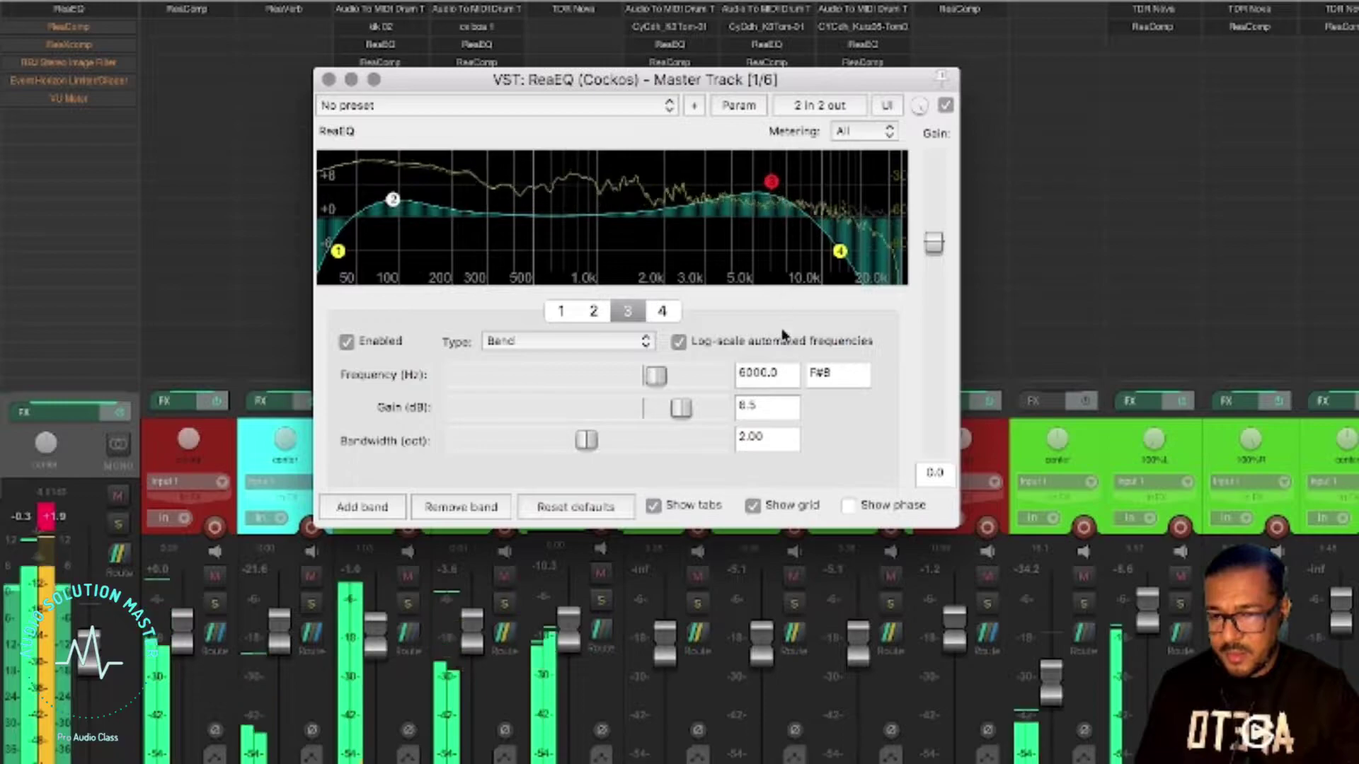
{"action": "left_click_drag", "start_coordinate": [681, 408], "coordinate": [673, 412]}
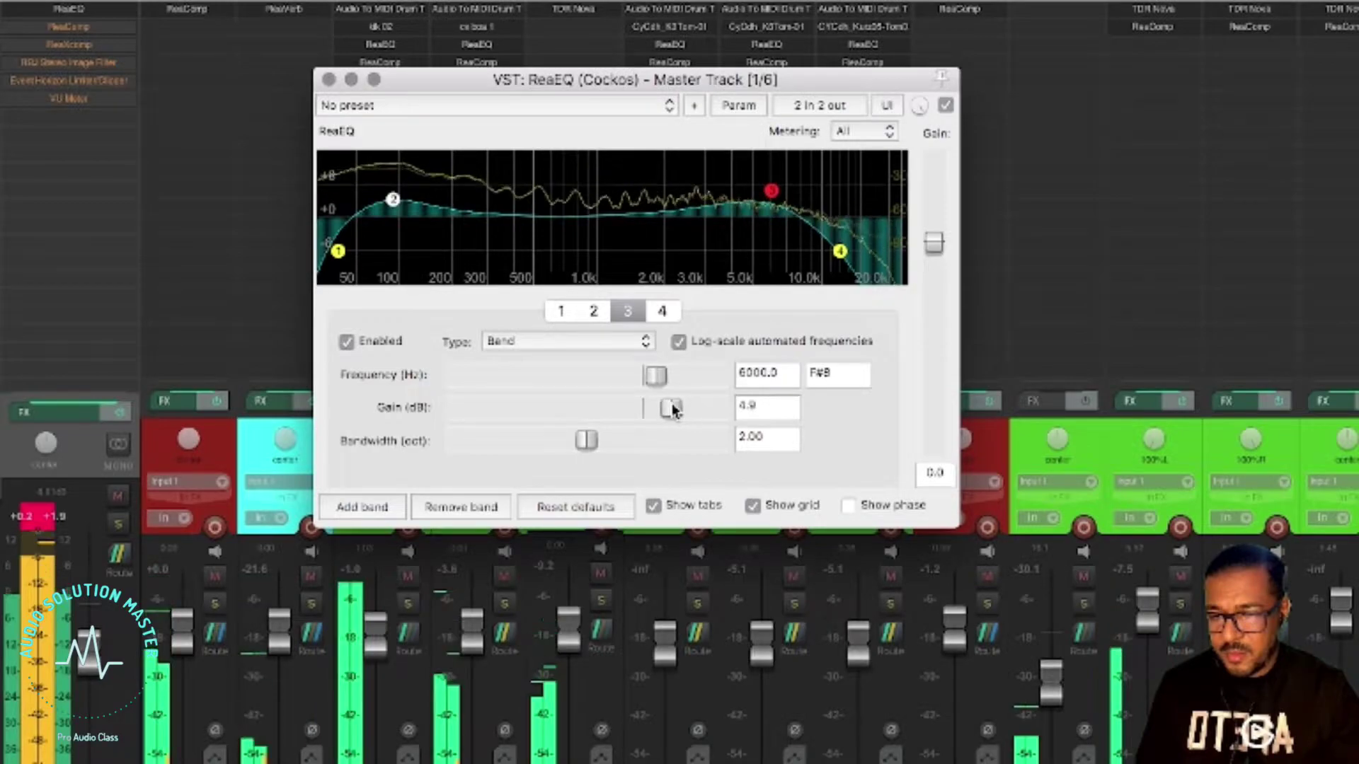
{"action": "left_click", "coordinate": [759, 409]}
{"action": "type", "text": "5"}
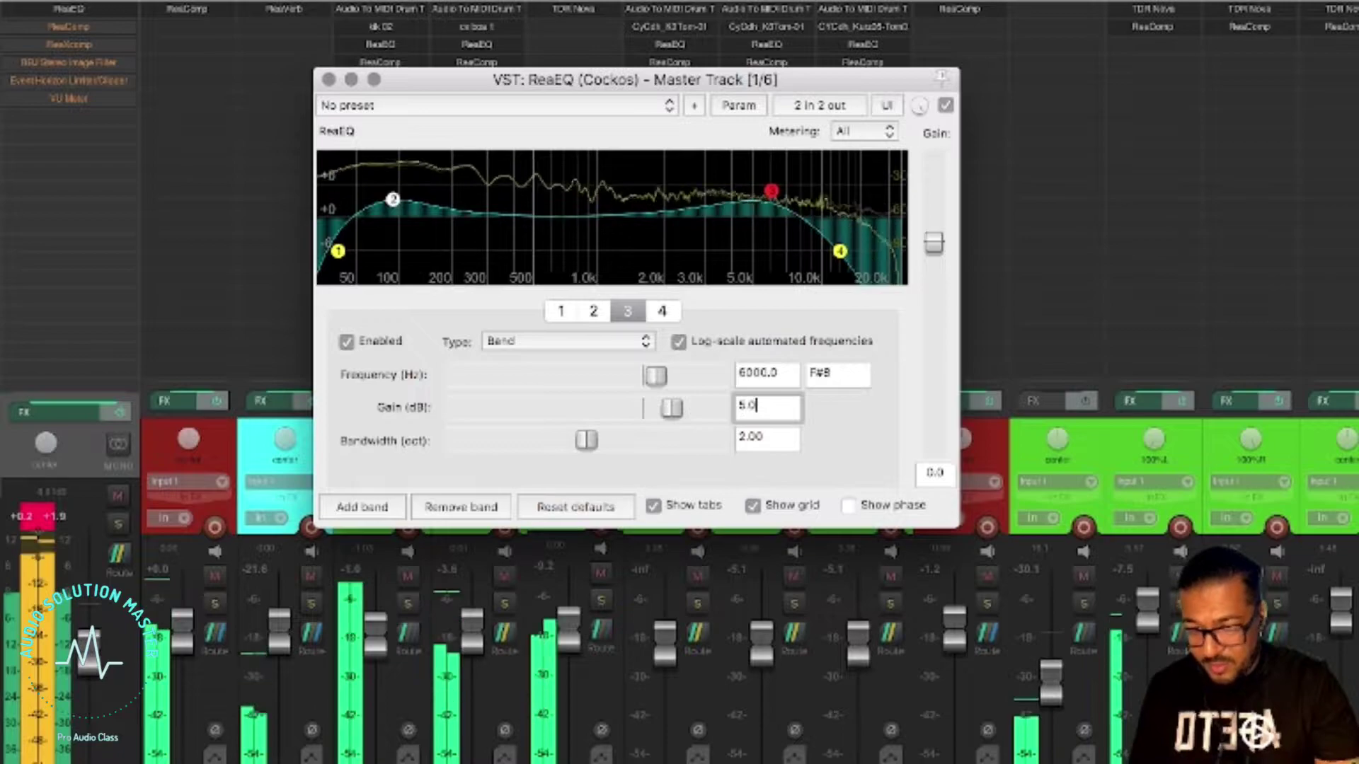
{"action": "type", "text": ".0"}
{"action": "key", "text": "Return"}
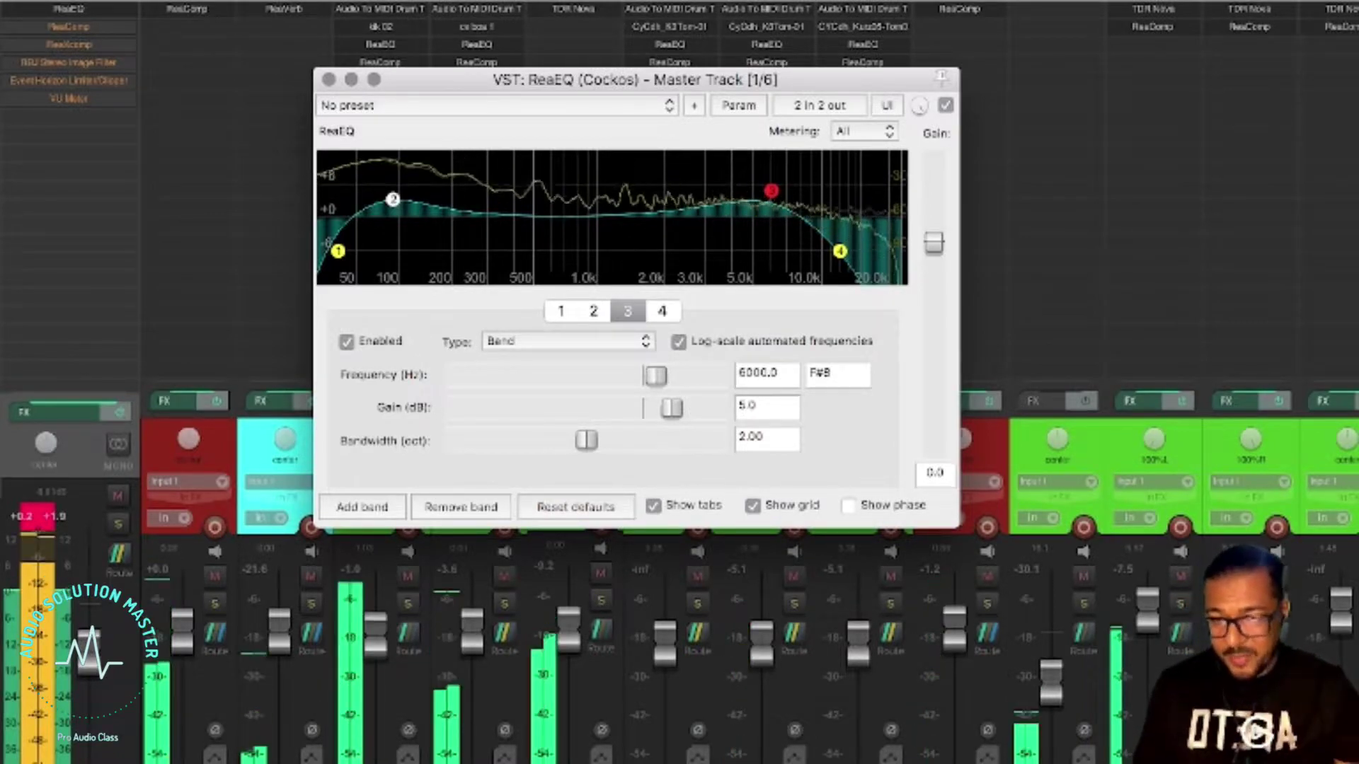
Set band 2 to 93 Hz with 3.0 dB of gain and compare the mix with ReaEQ bypassed and enabled
{"action": "left_click_drag", "start_coordinate": [394, 196], "coordinate": [395, 196]}
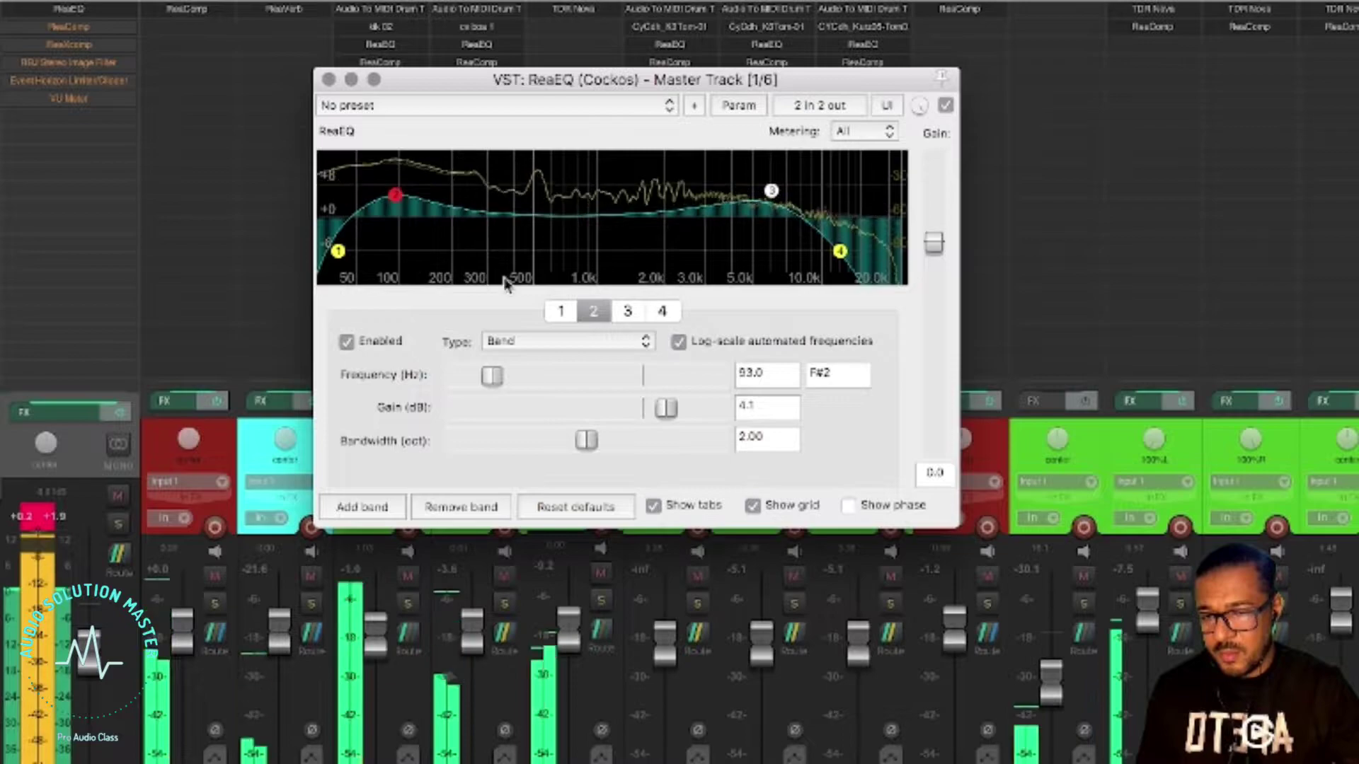
{"action": "double_click", "coordinate": [763, 407]}
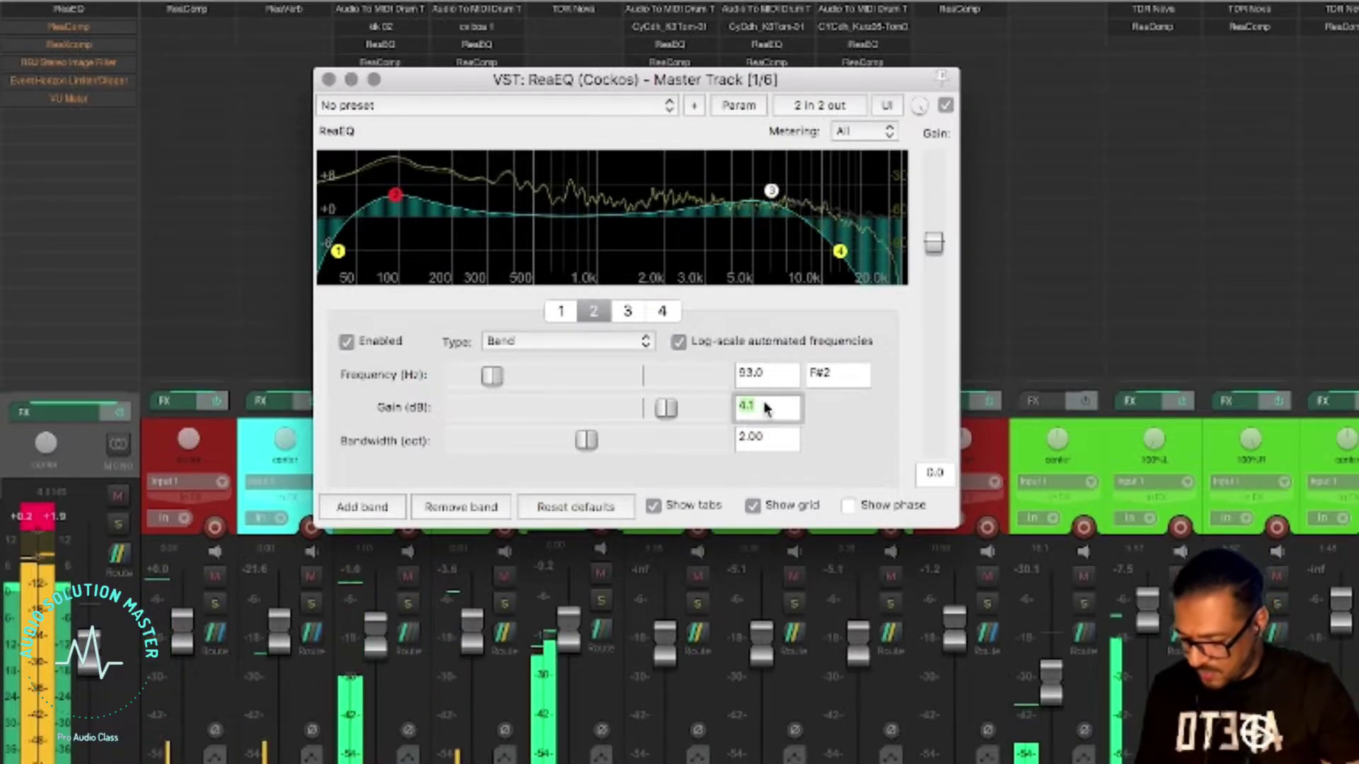
{"action": "type", "text": "3"}
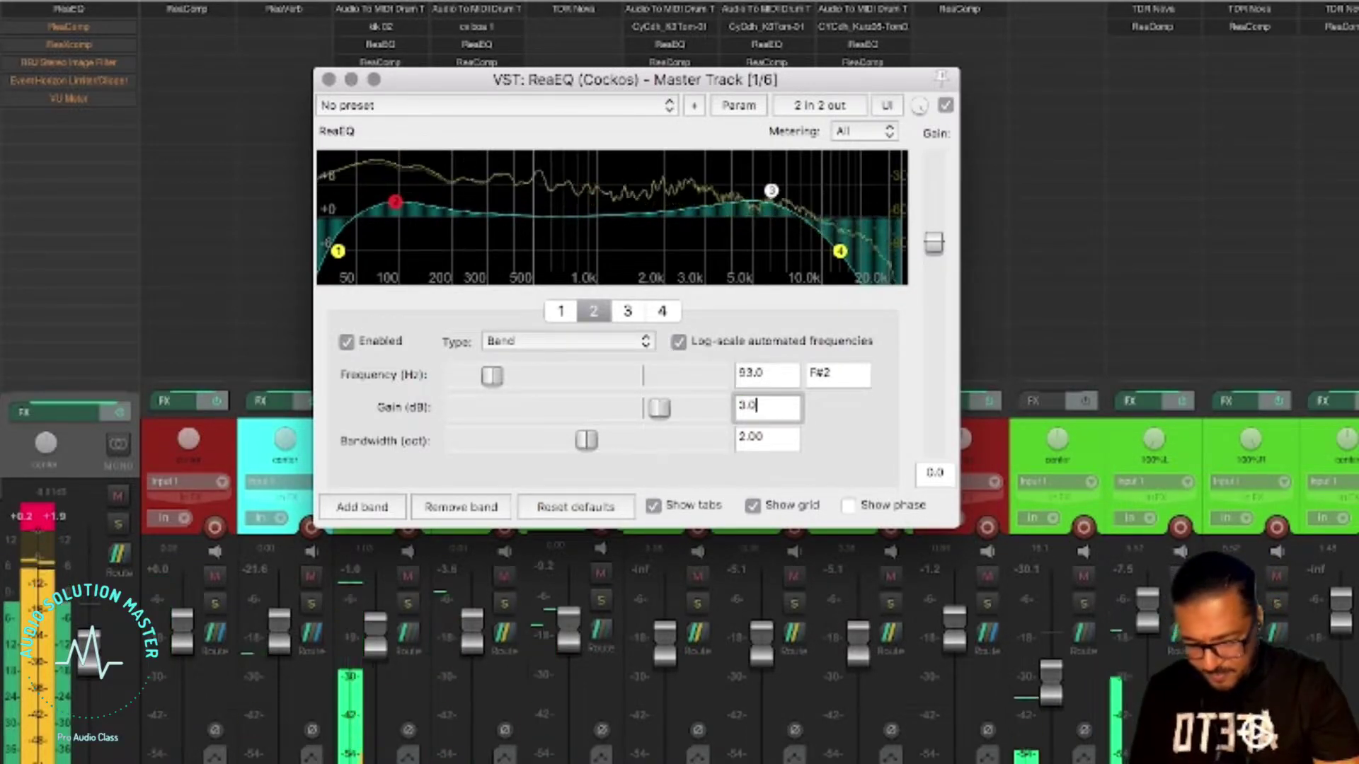
{"action": "key", "text": "Return"}
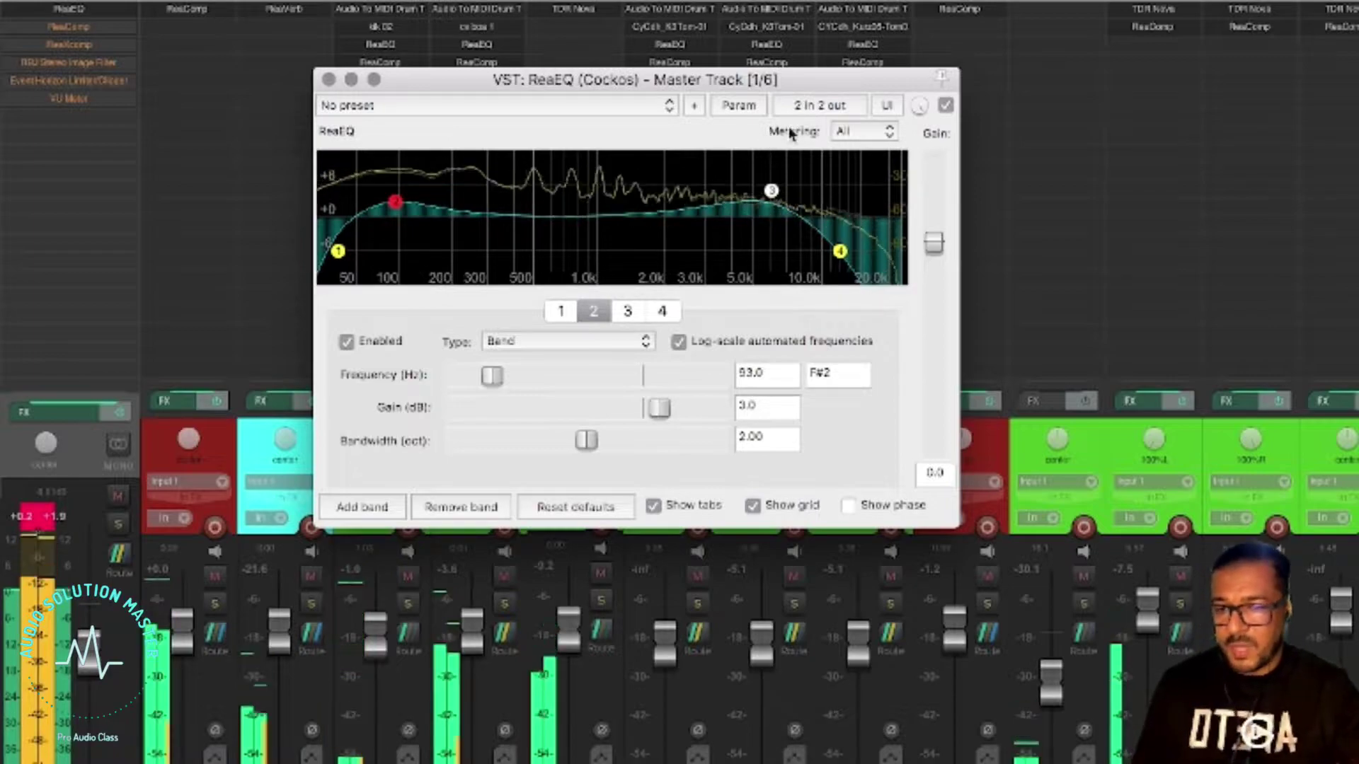
{"action": "left_click", "coordinate": [946, 106]}
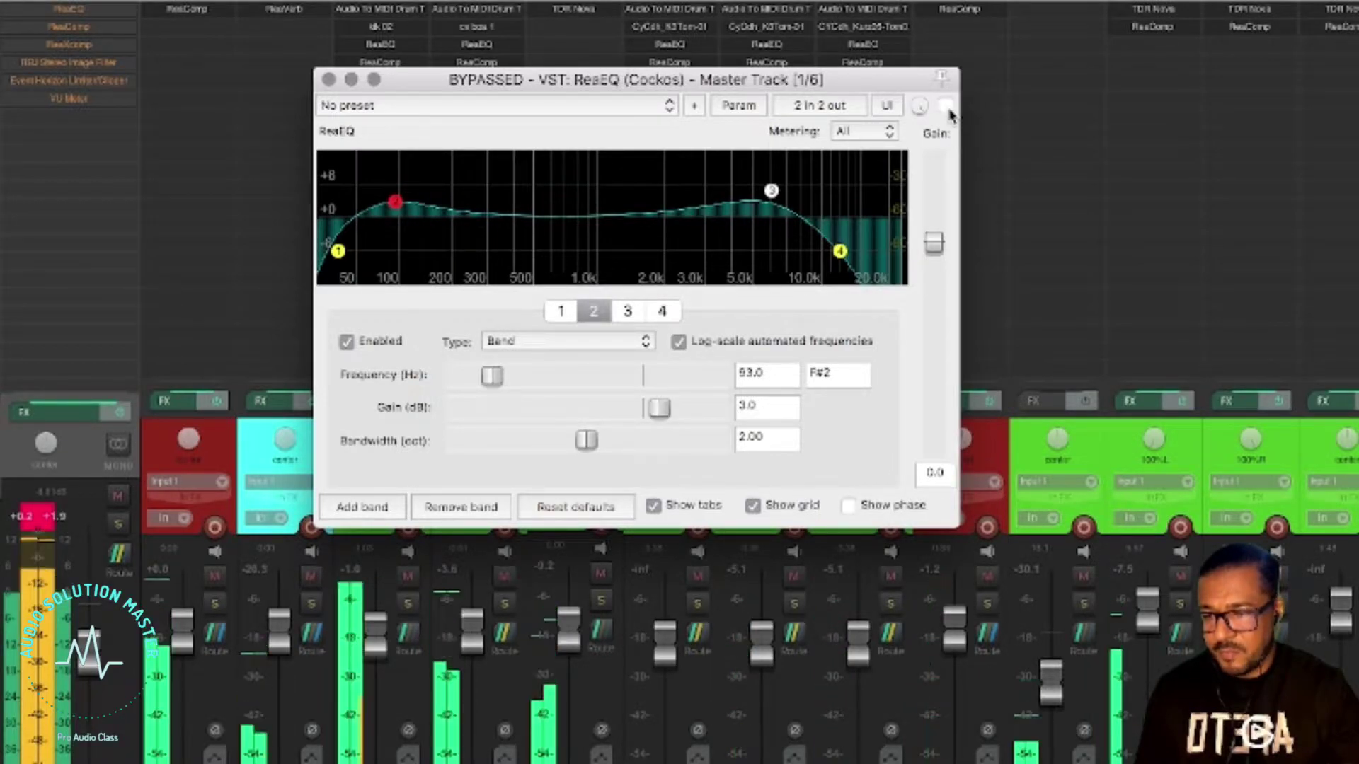
{"action": "left_click", "coordinate": [946, 106]}
Reset the master peak readings, check the output level by lowering and restoring the master fader, and review the ReaEQ curve
{"action": "left_click", "coordinate": [48, 527]}
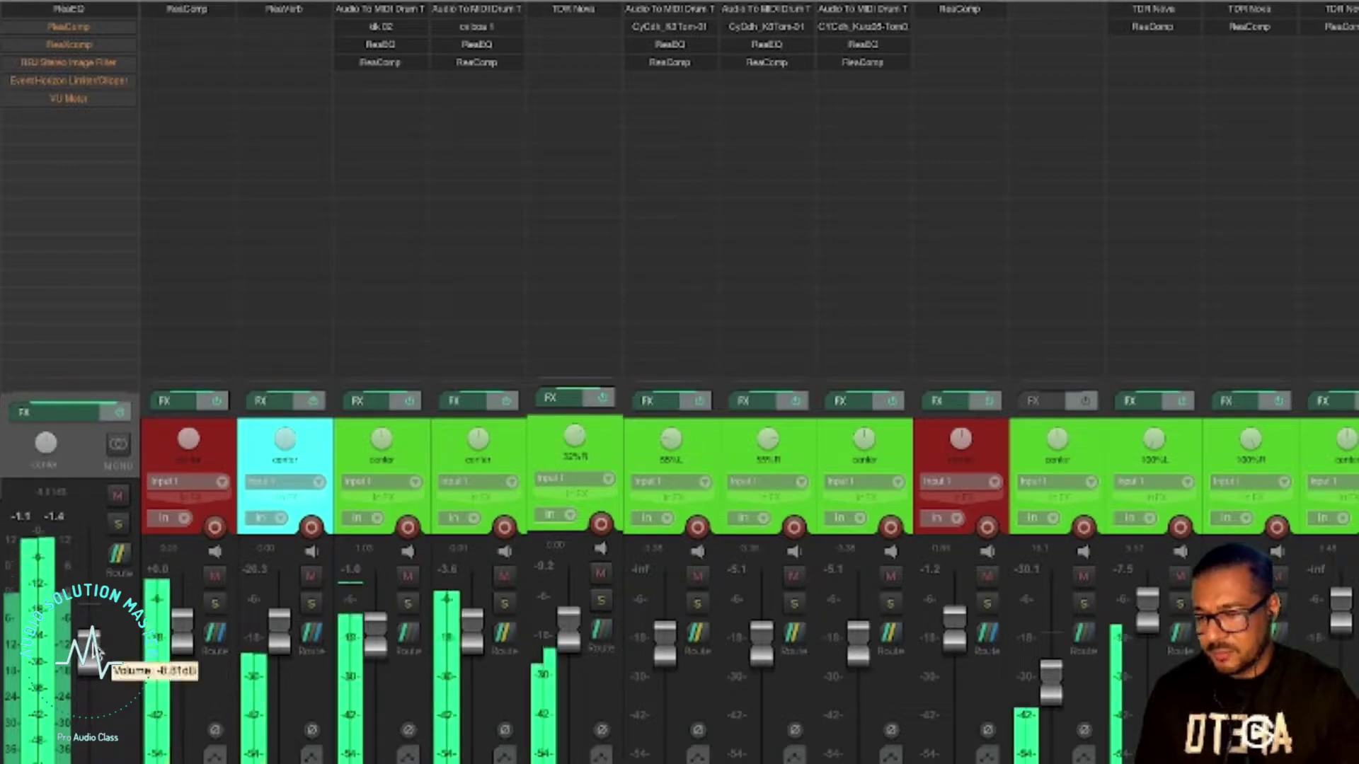
{"action": "left_click_drag", "start_coordinate": [98, 649], "coordinate": [92, 669]}
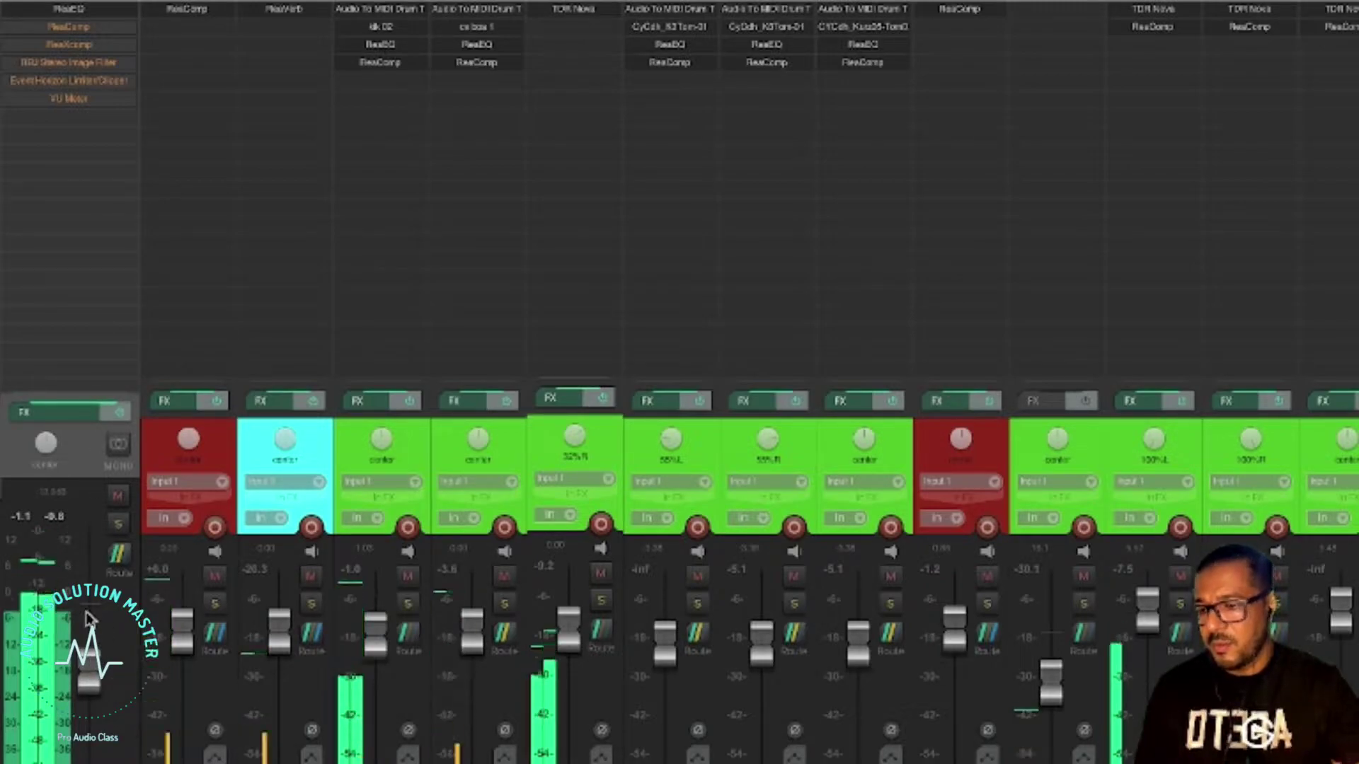
{"action": "left_click_drag", "start_coordinate": [89, 671], "coordinate": [94, 656]}
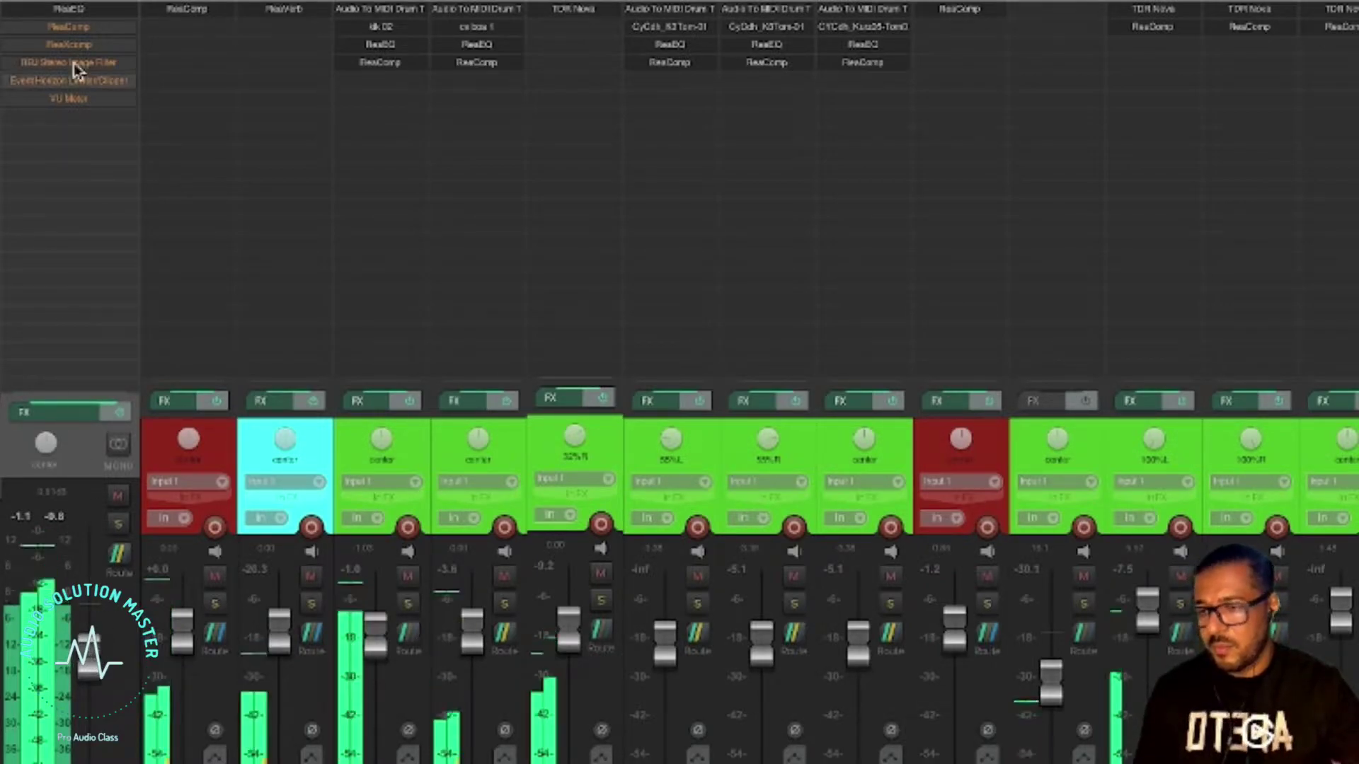
{"action": "left_click", "coordinate": [52, 11]}
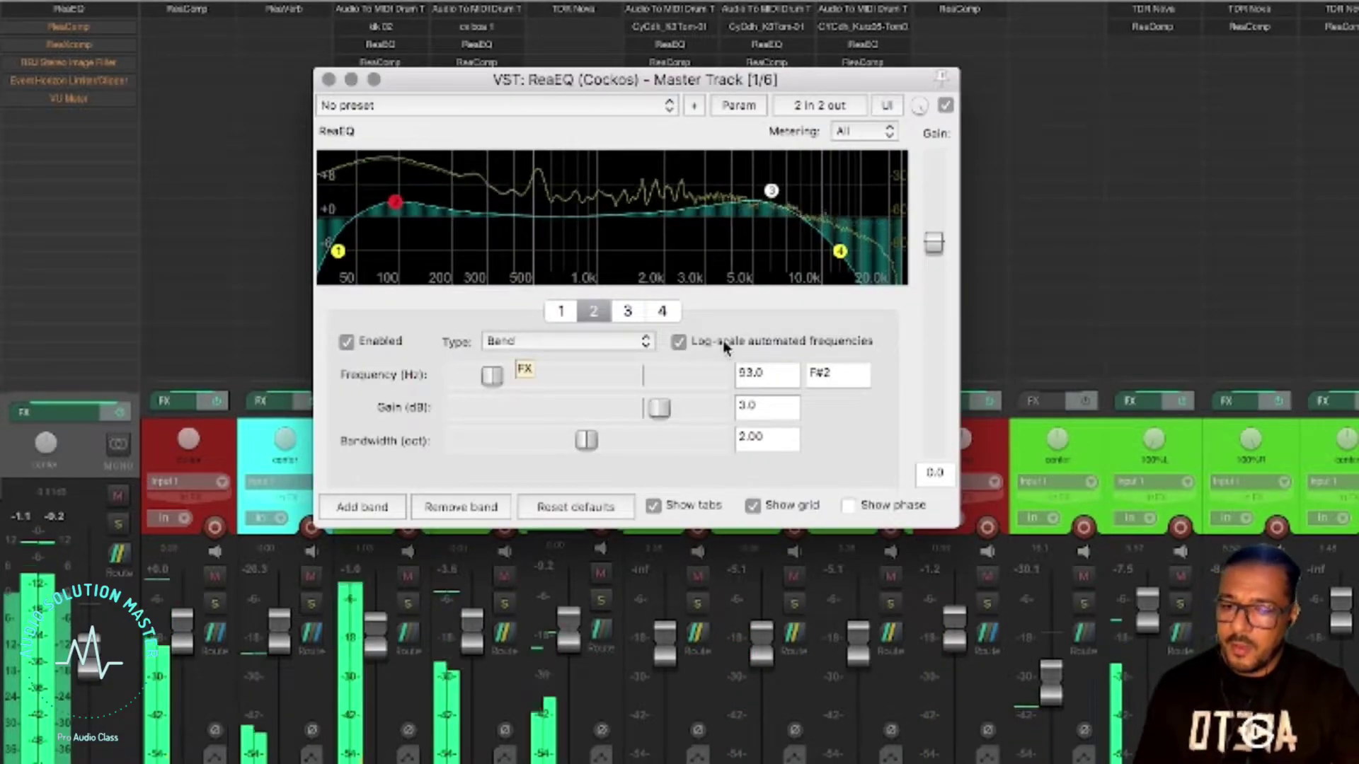
{"action": "left_click", "coordinate": [329, 79]}
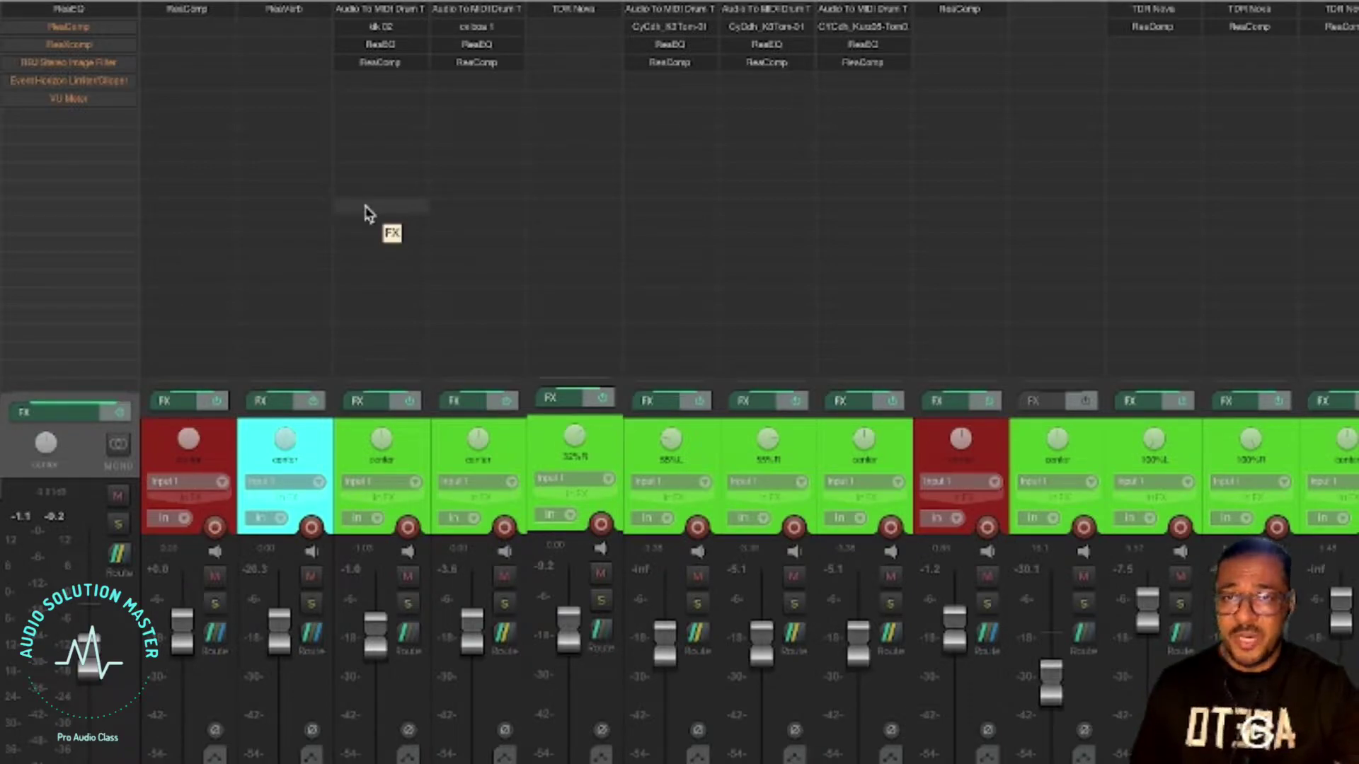
Enable the first ReaComp on the master track and lower its wet output to -7.4 dB while listening to the mix
{"action": "left_click", "coordinate": [66, 29]}
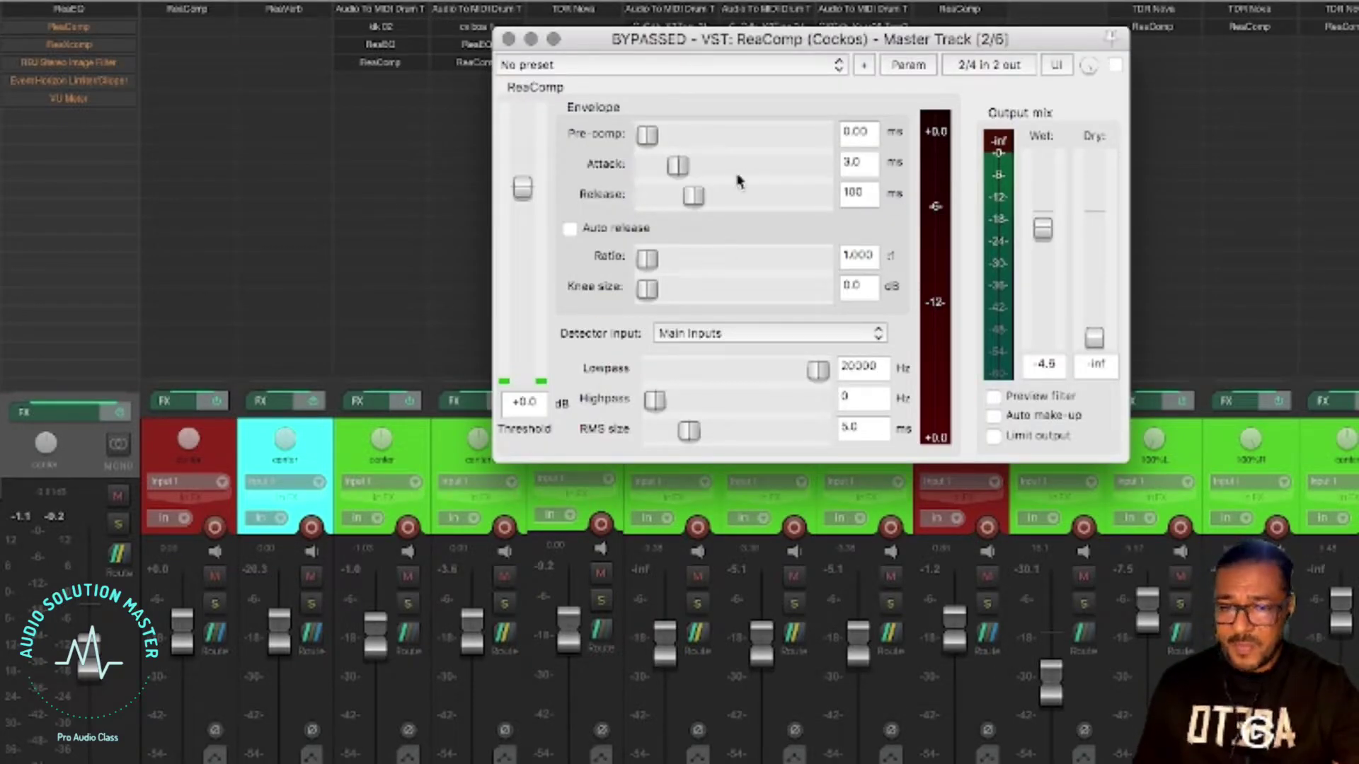
{"action": "left_click", "coordinate": [1114, 65]}
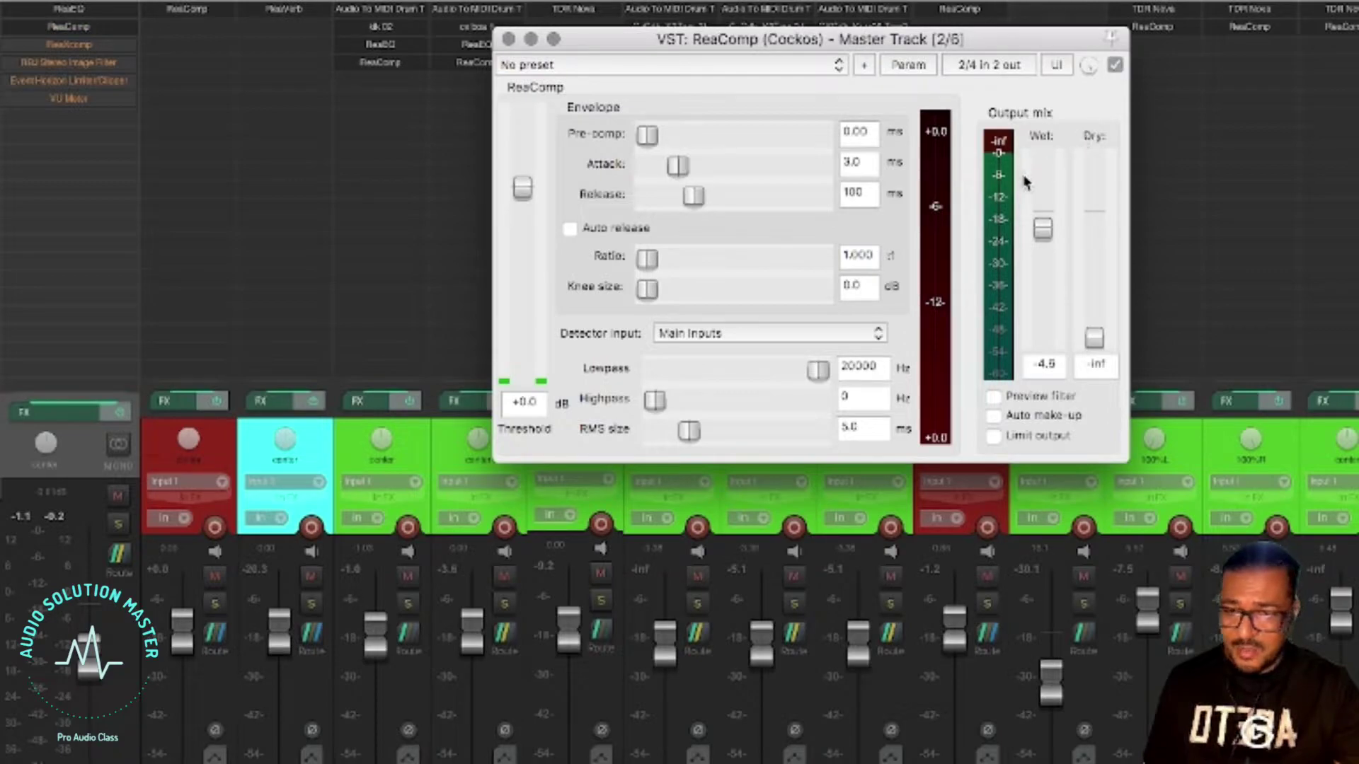
{"action": "key", "text": "space"}
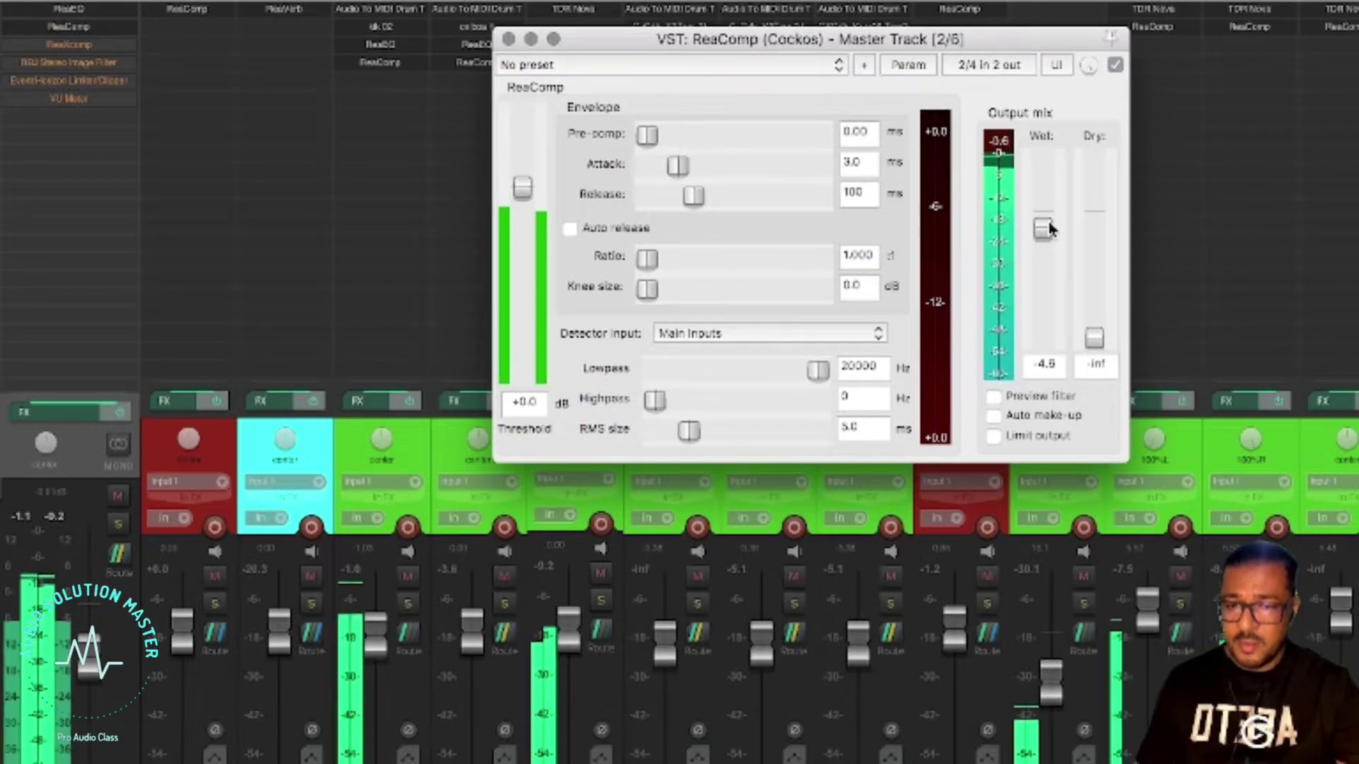
{"action": "left_click_drag", "start_coordinate": [1041, 227], "coordinate": [1041, 237]}
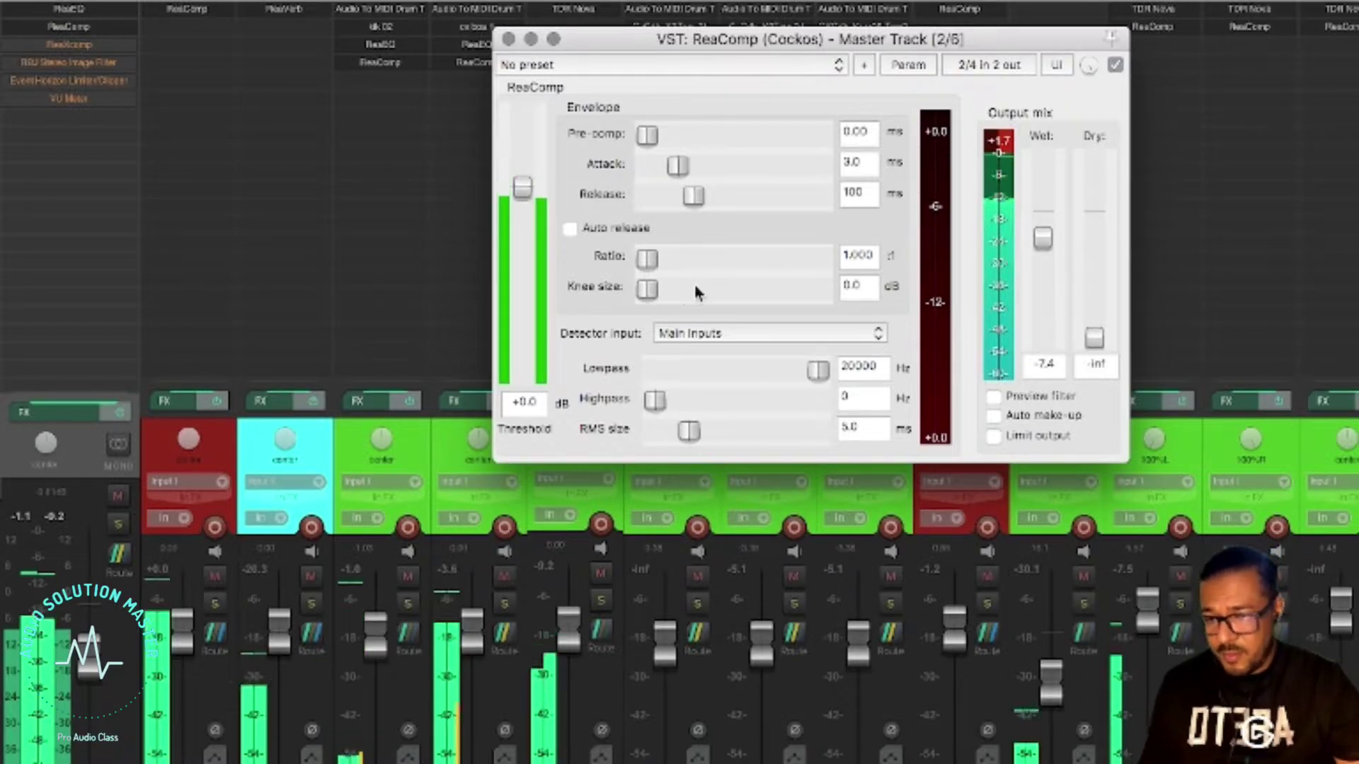
{"action": "key", "text": "space"}
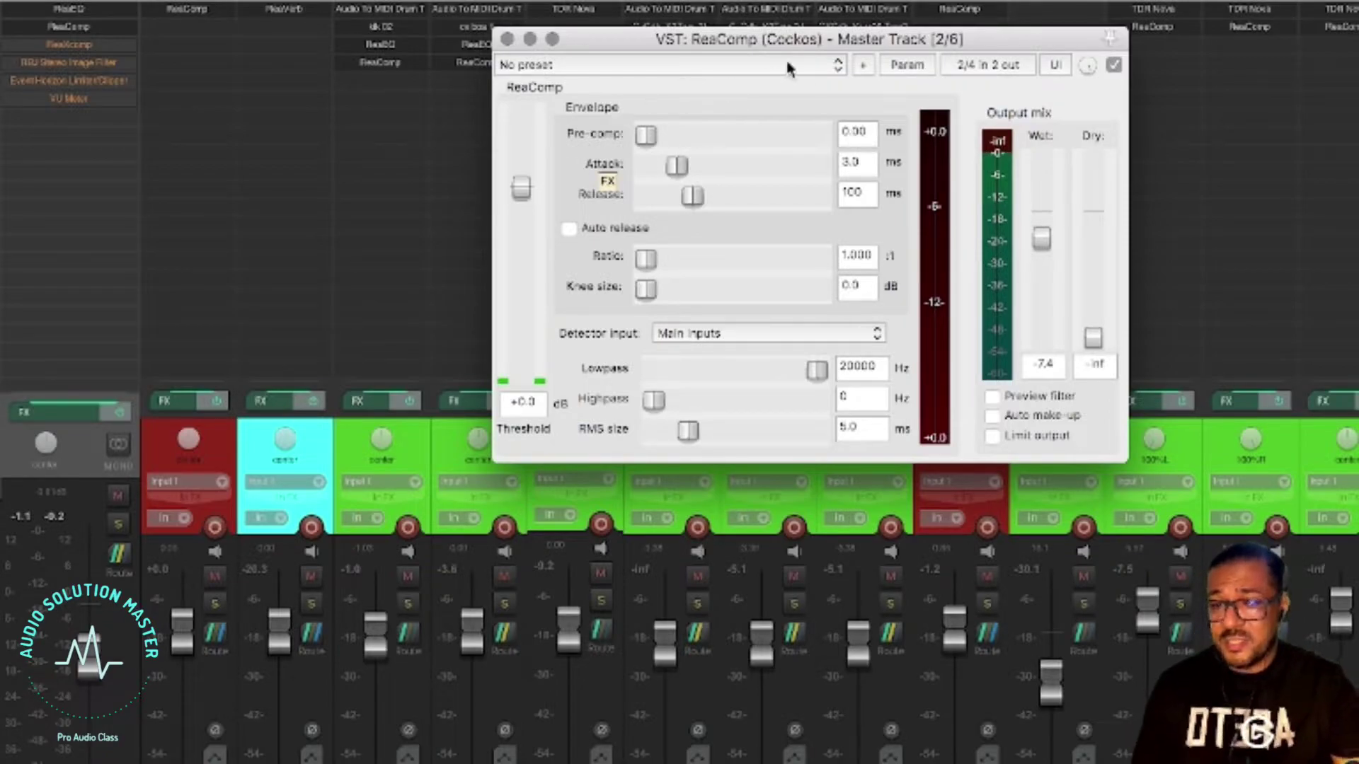
Load the "stock - Master Bus Glue" preset in ReaComp and set the wet output to -11.0 dB
{"action": "left_click", "coordinate": [837, 65]}
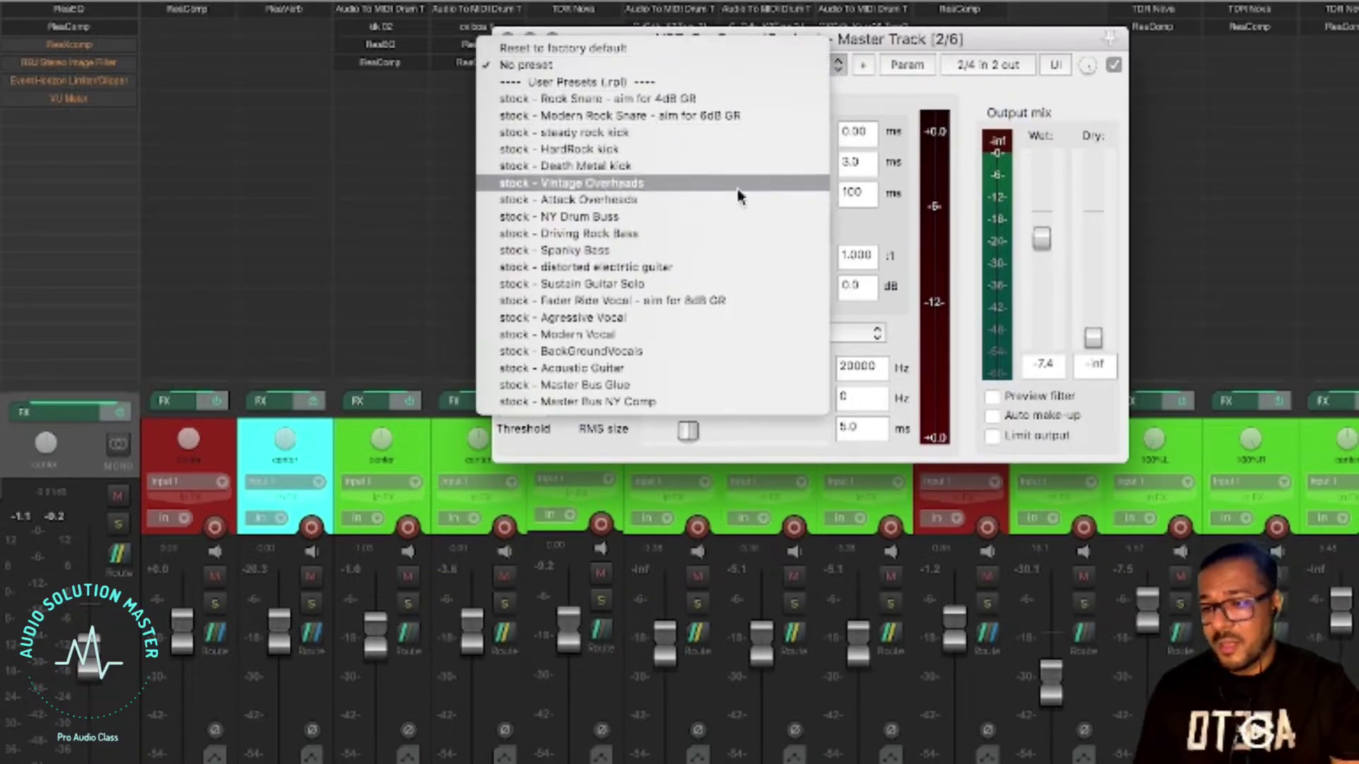
{"action": "left_click", "coordinate": [575, 385]}
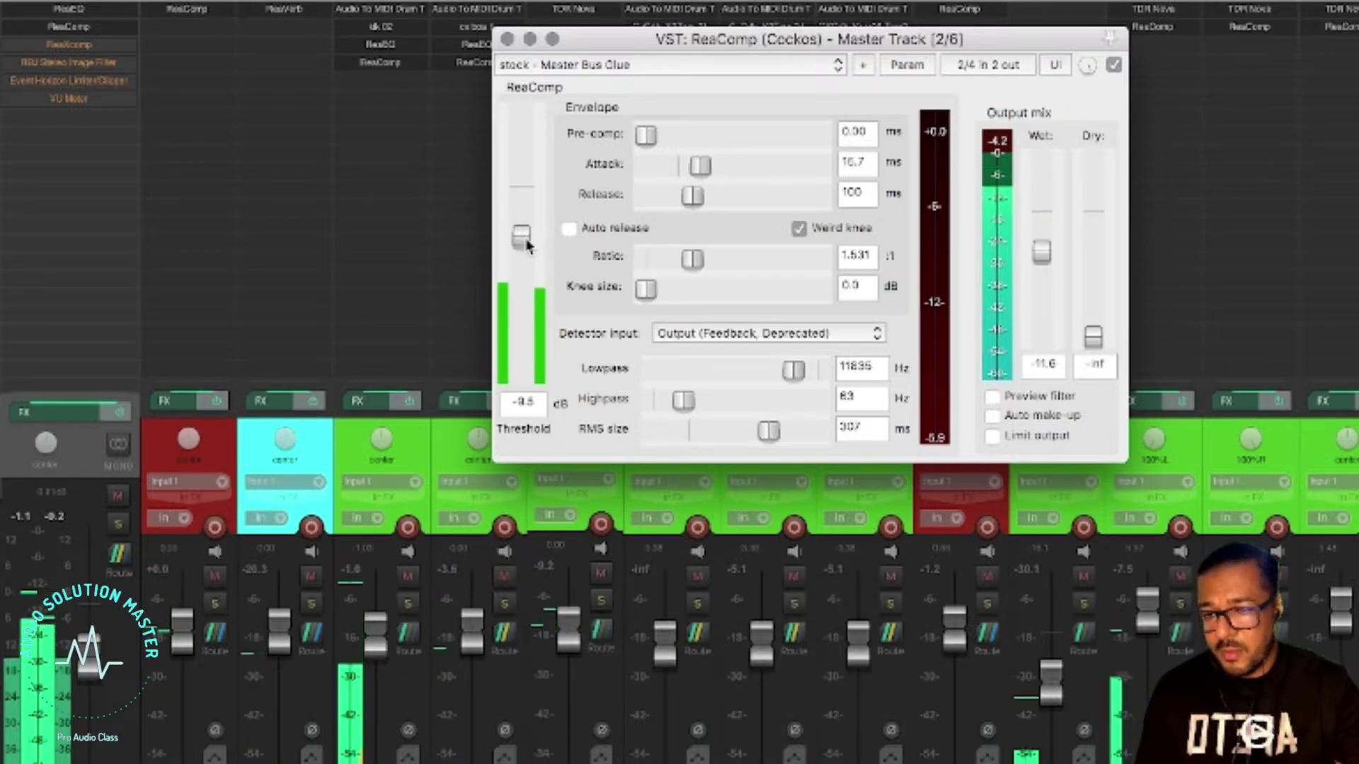
{"action": "left_click_drag", "start_coordinate": [1039, 269], "coordinate": [1035, 261]}
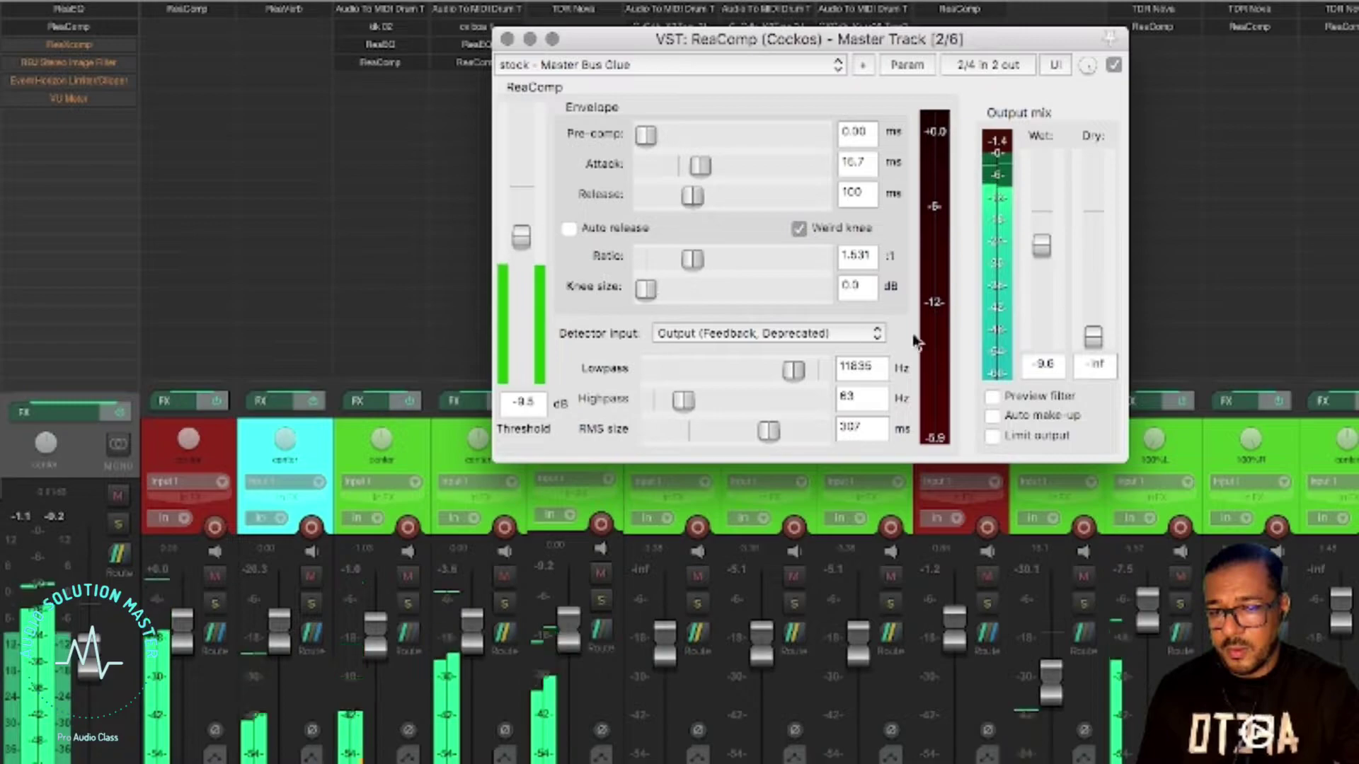
{"action": "left_click", "coordinate": [1043, 366]}
{"action": "type", "text": "-11"}
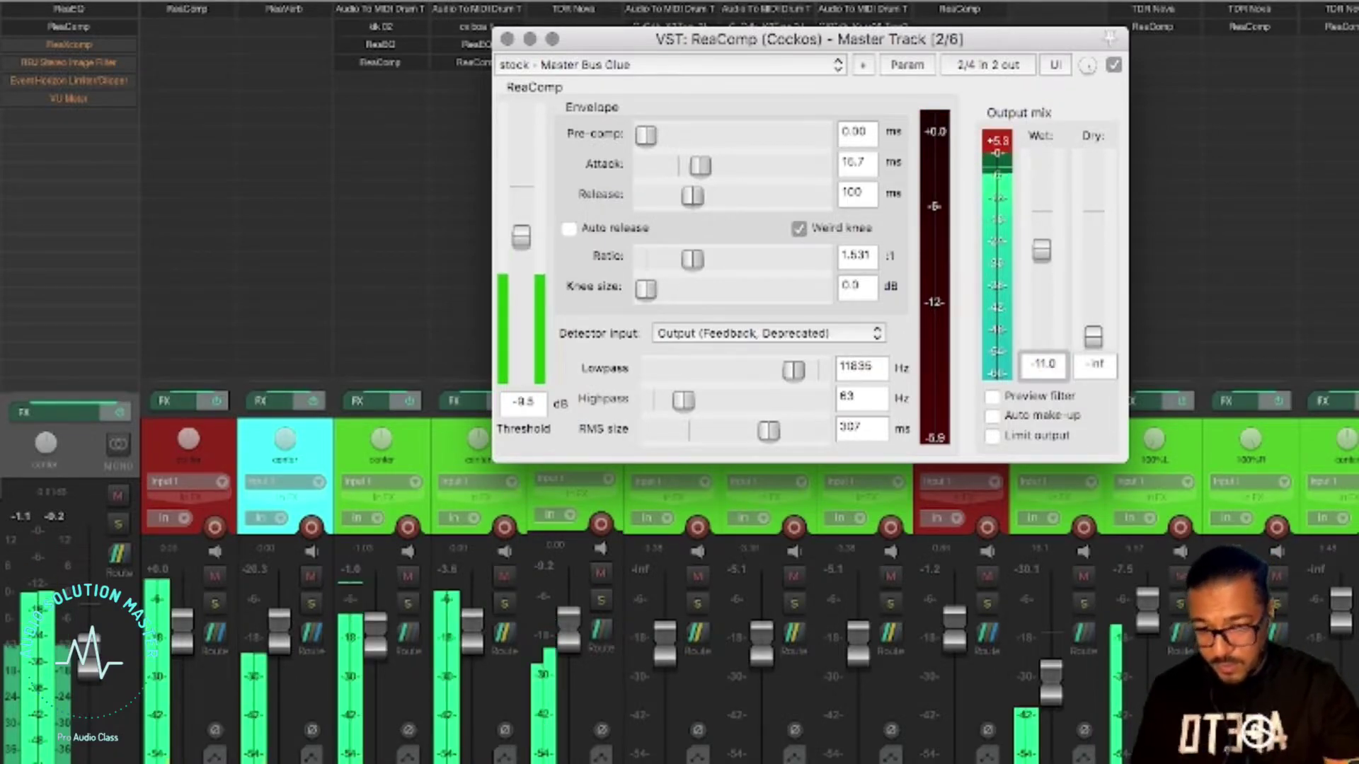
{"action": "key", "text": "Return"}
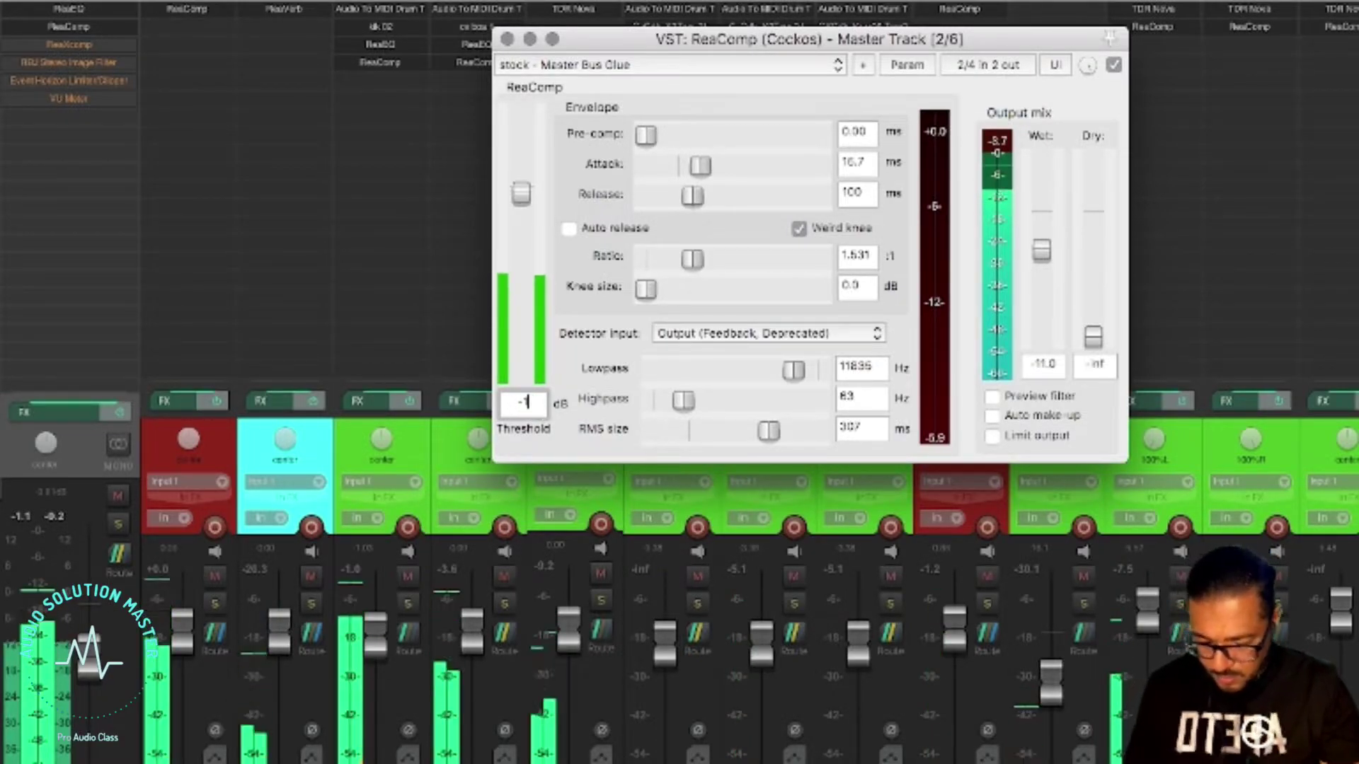
Set the ReaComp threshold to -18.3 dB
{"action": "type", "text": "8"}
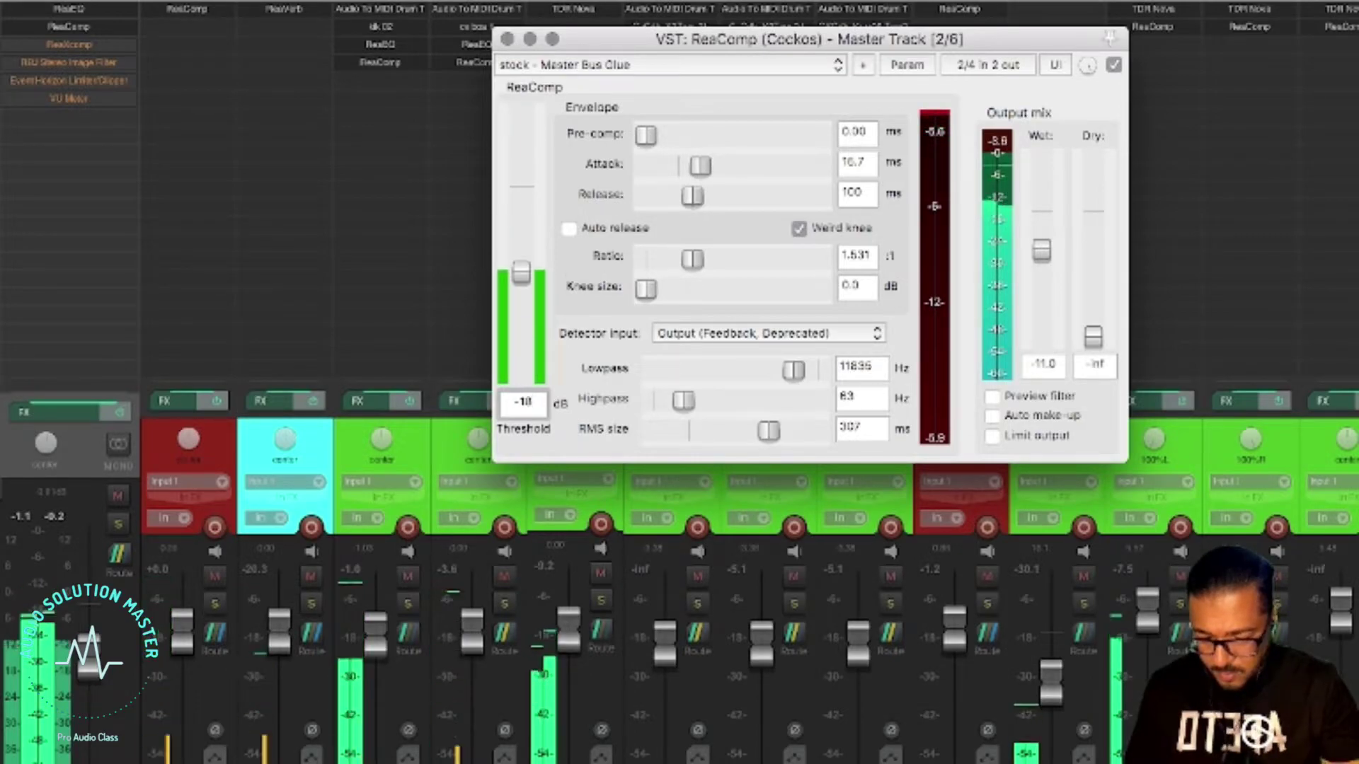
{"action": "type", "text": ".3"}
{"action": "key", "text": "Return"}
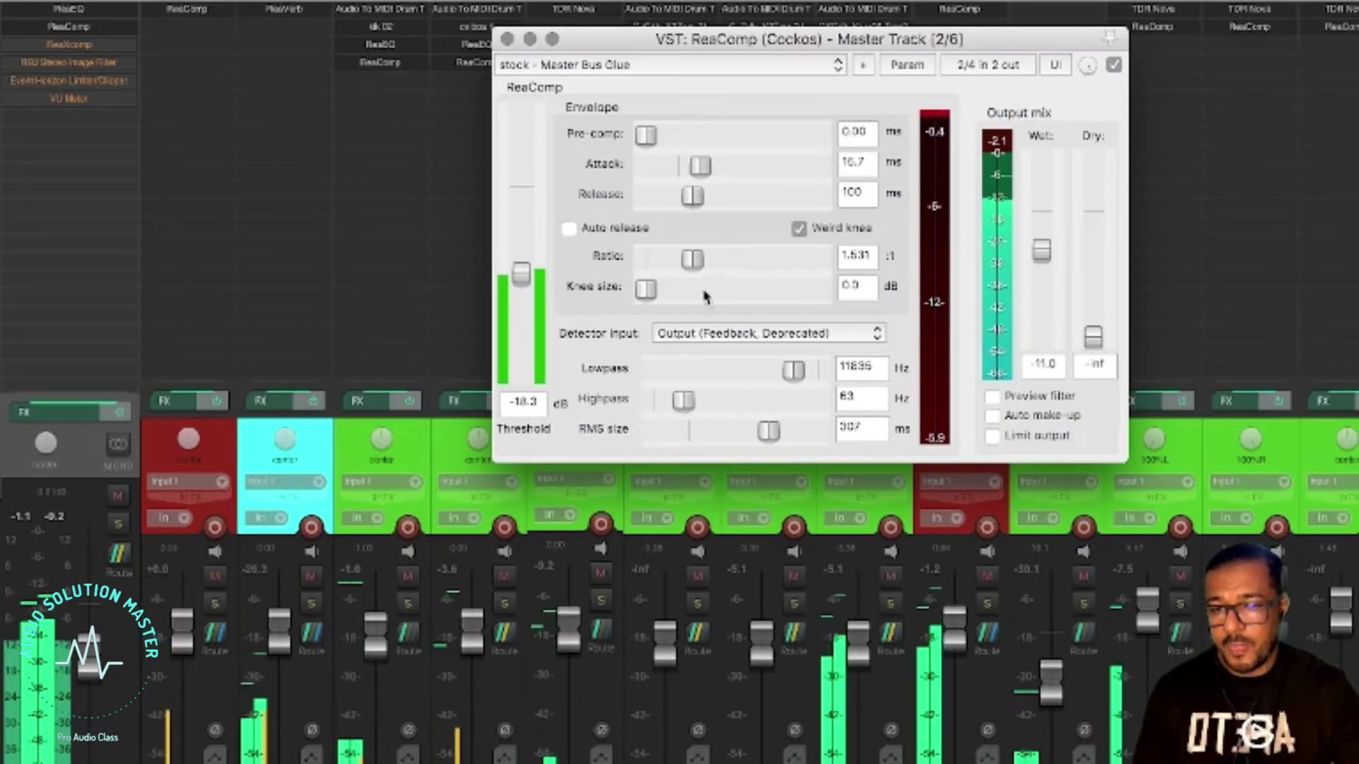
Close ReaComp, load the "griz: mastering 3 band" preset in the master track's ReaXcomp, and enable the plugin
{"action": "left_click", "coordinate": [509, 39]}
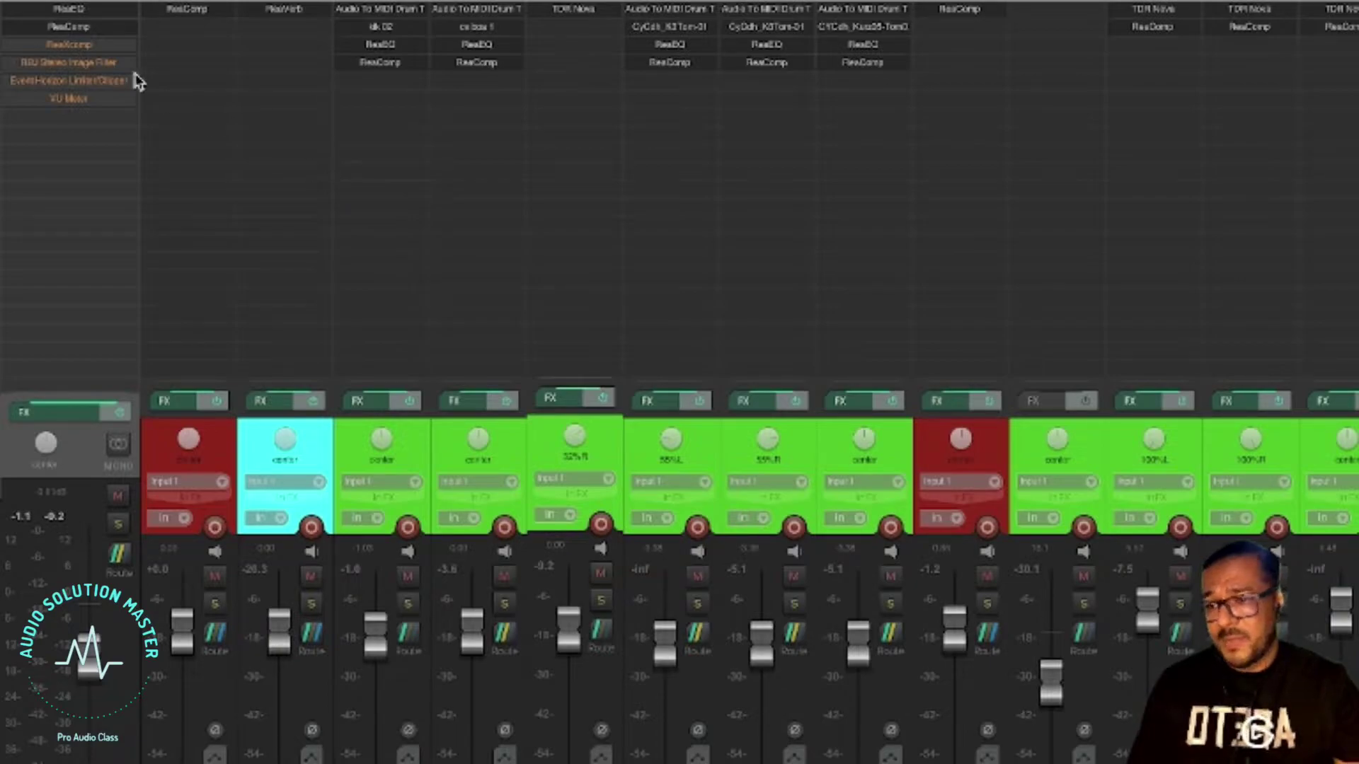
{"action": "left_click", "coordinate": [75, 45]}
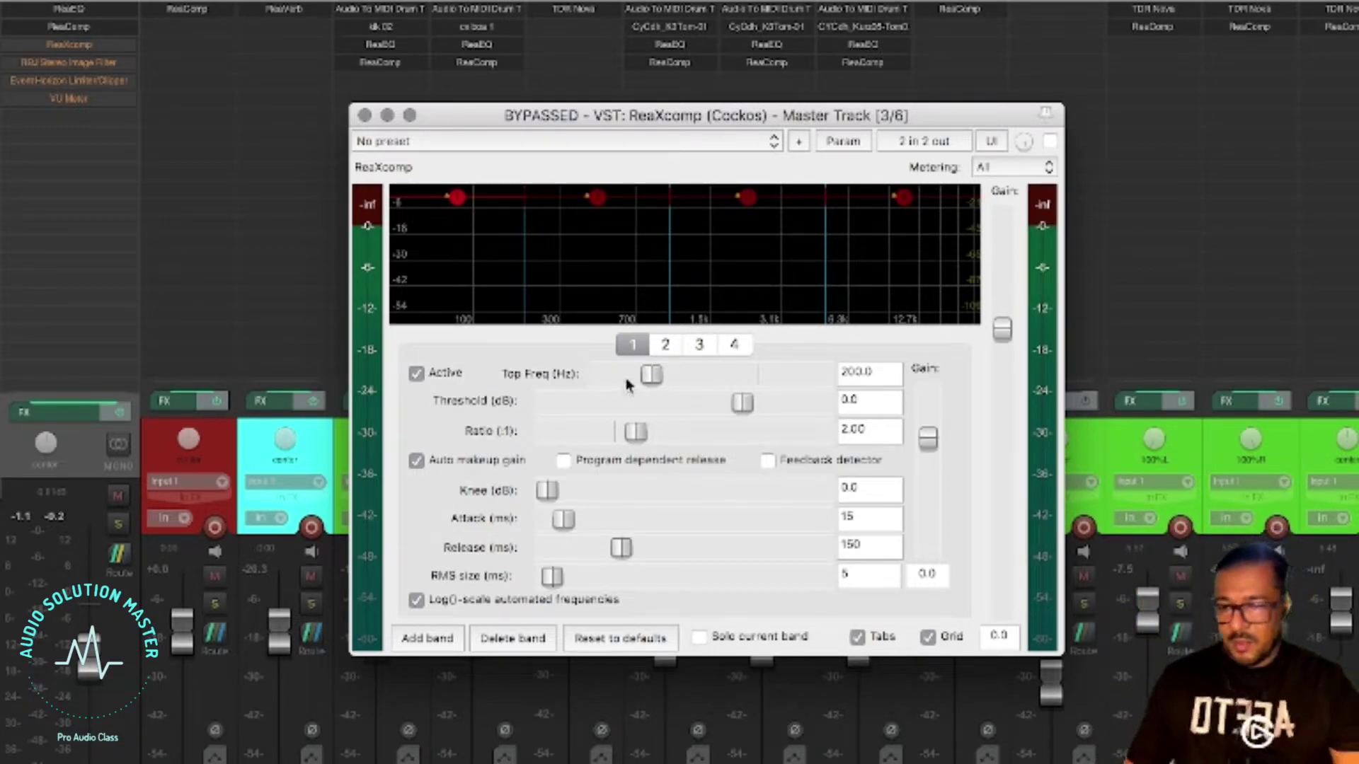
{"action": "left_click", "coordinate": [579, 145]}
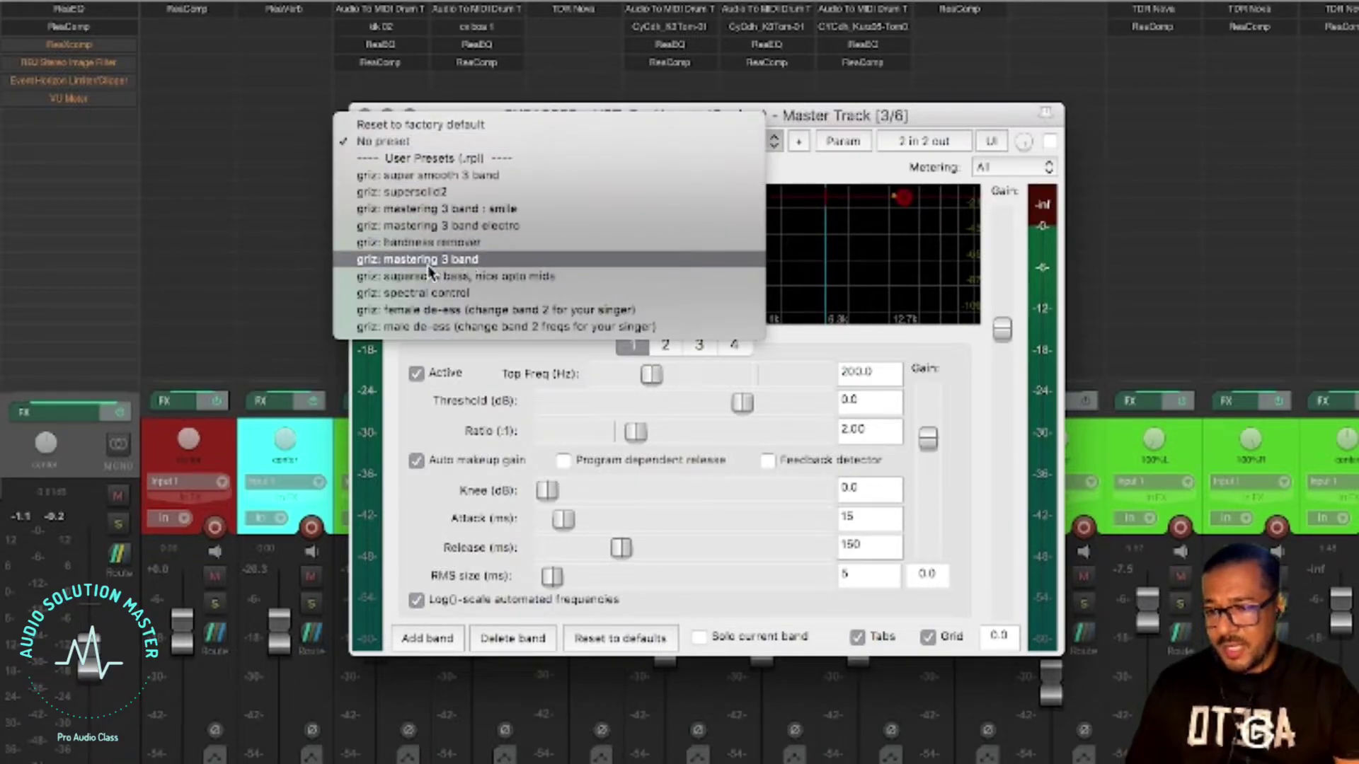
{"action": "left_click", "coordinate": [469, 262]}
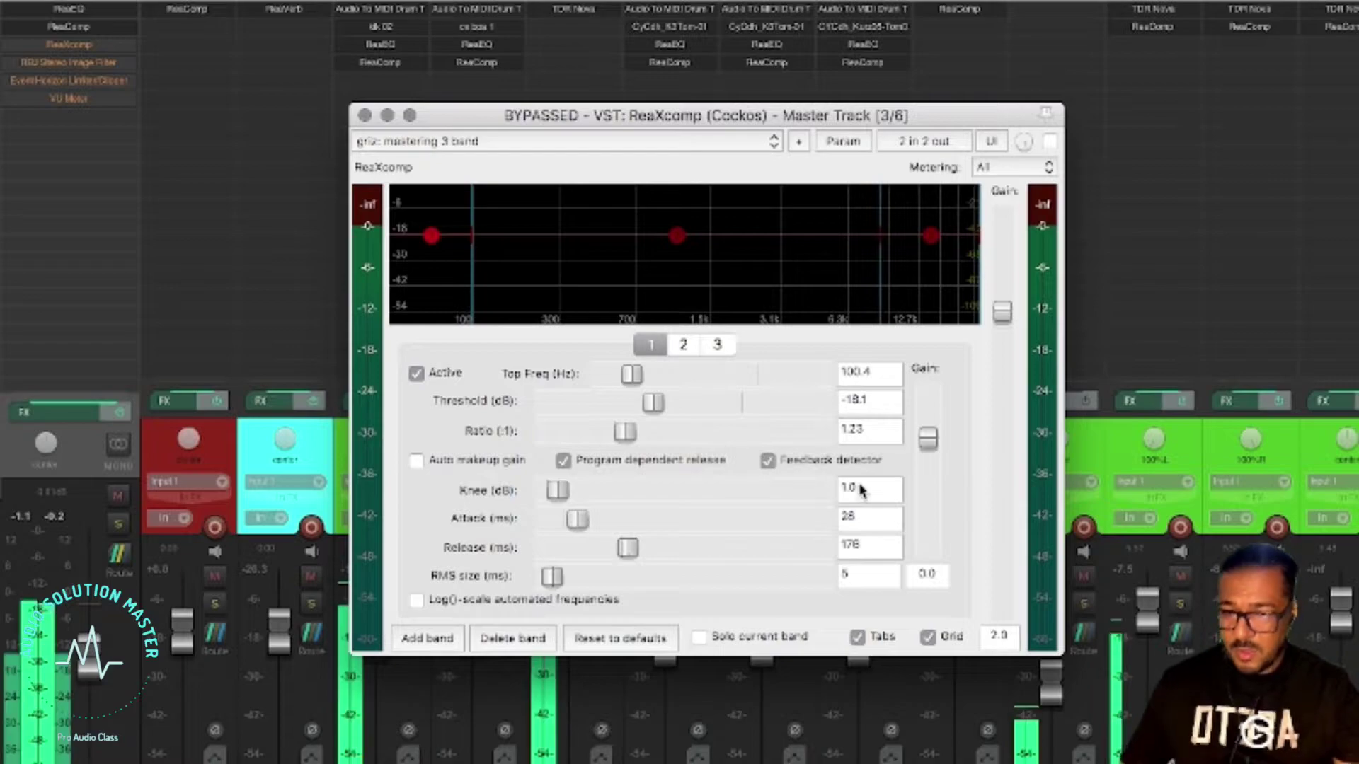
{"action": "left_click", "coordinate": [1049, 142]}
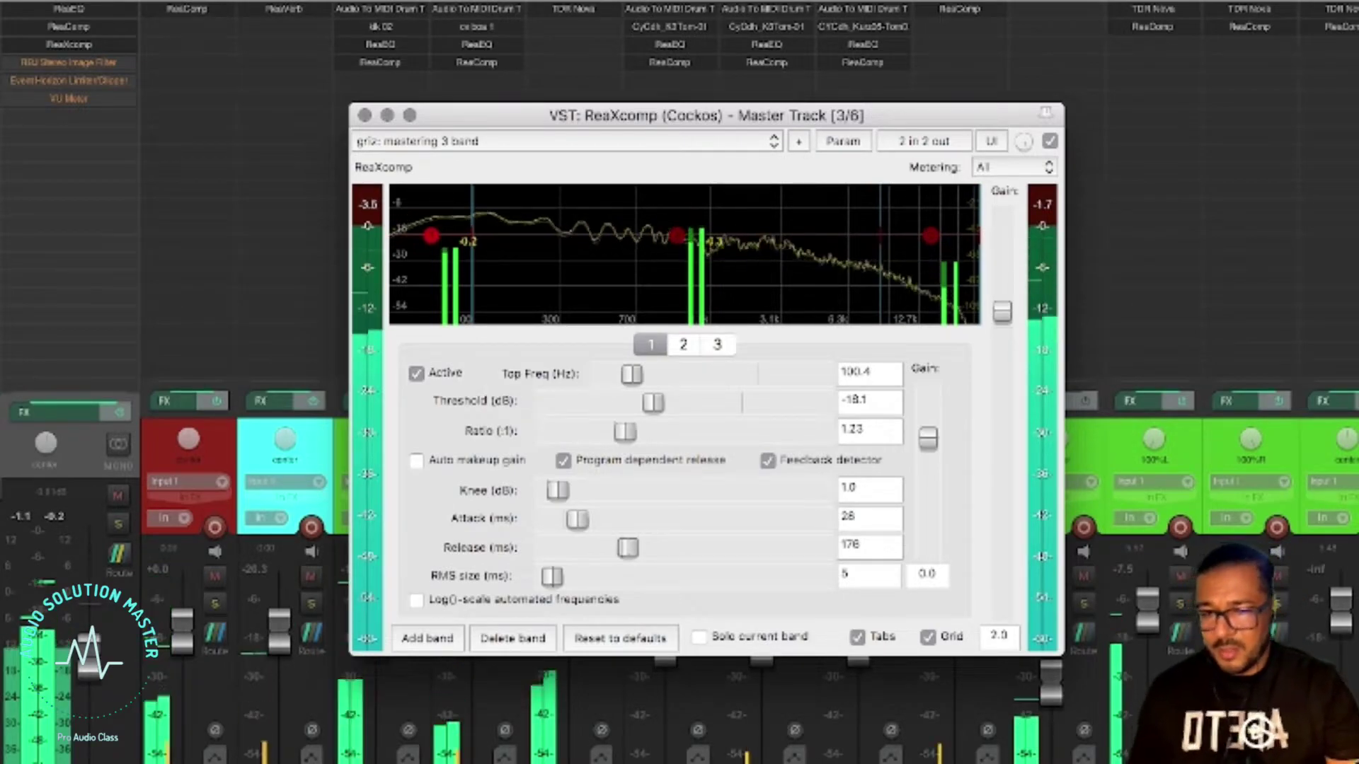
Reset ReaXcomp's output gain to 0.0 dB and compare the playing mix with the plugin bypassed and active
{"action": "double_click", "coordinate": [1004, 313]}
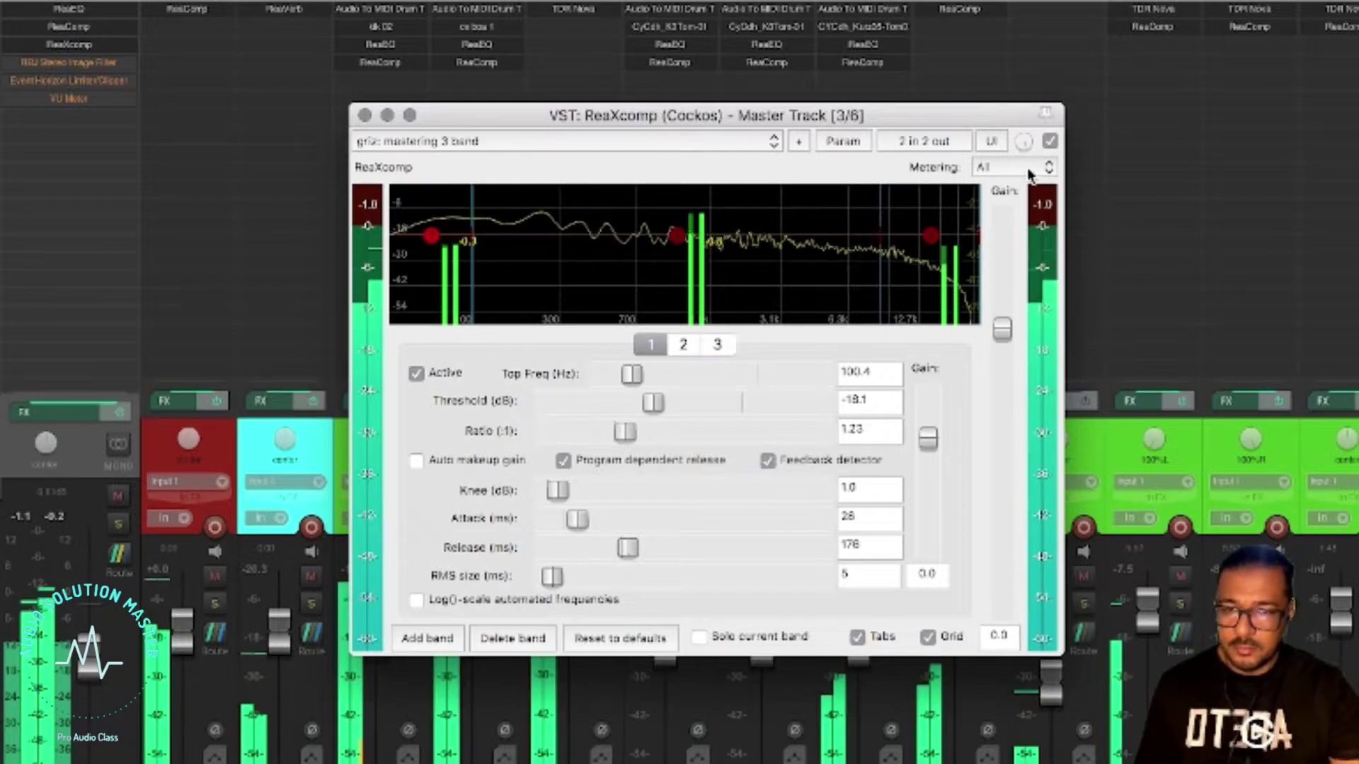
{"action": "left_click", "coordinate": [1049, 141]}
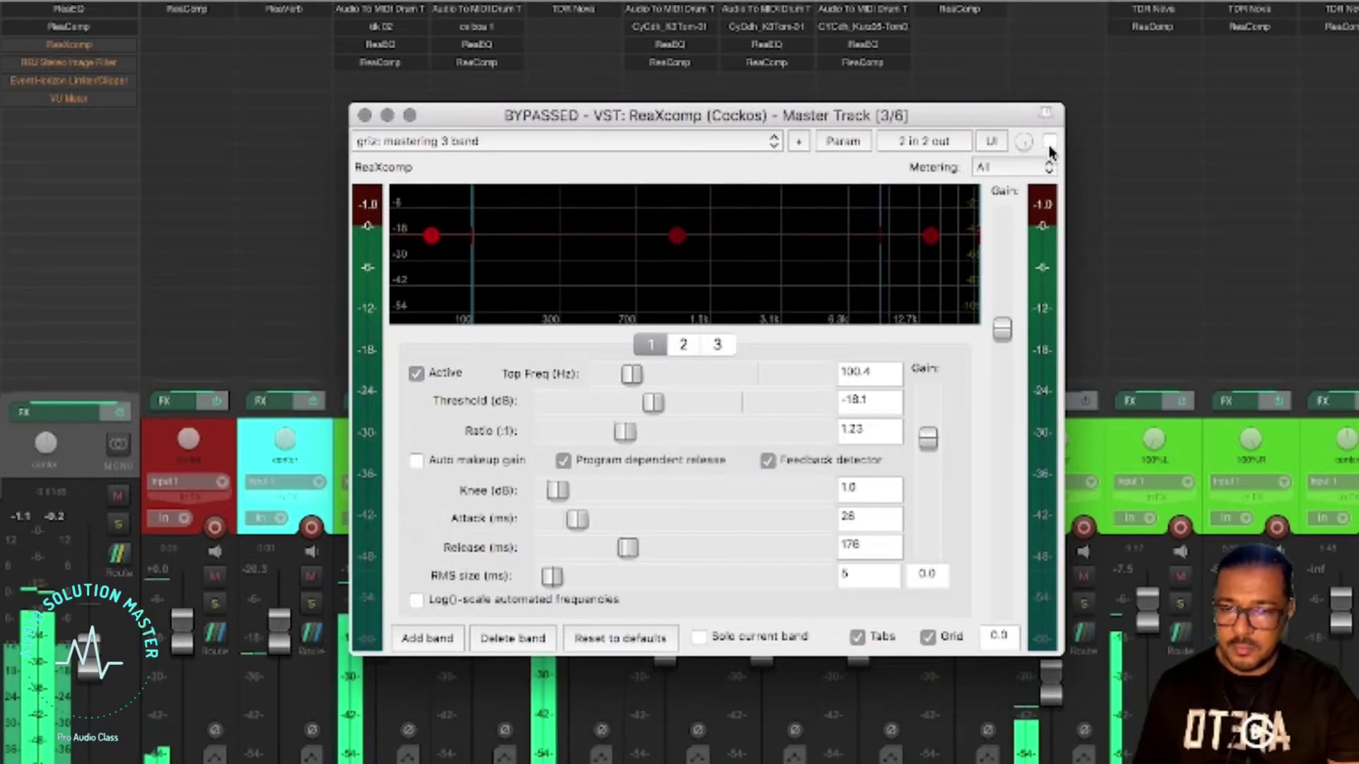
{"action": "left_click", "coordinate": [1050, 142]}
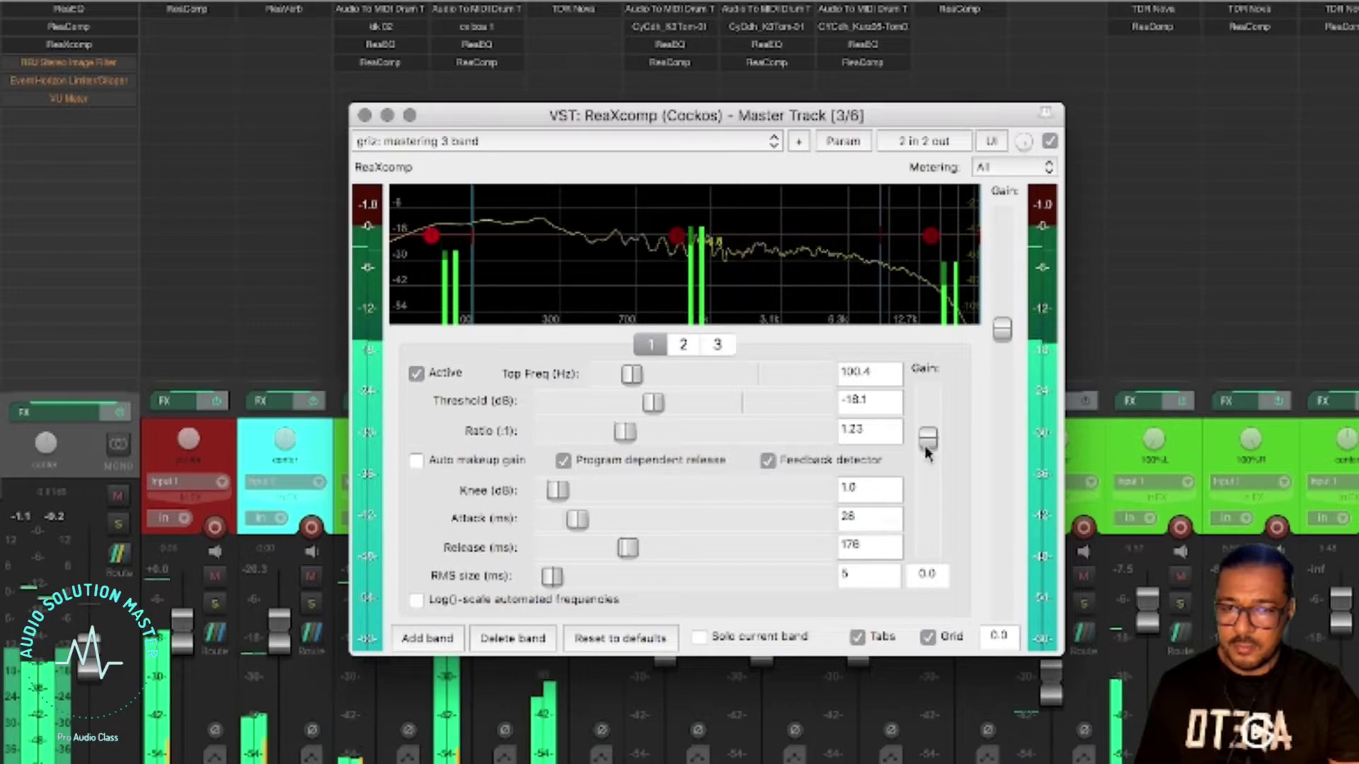
{"action": "key", "text": "space"}
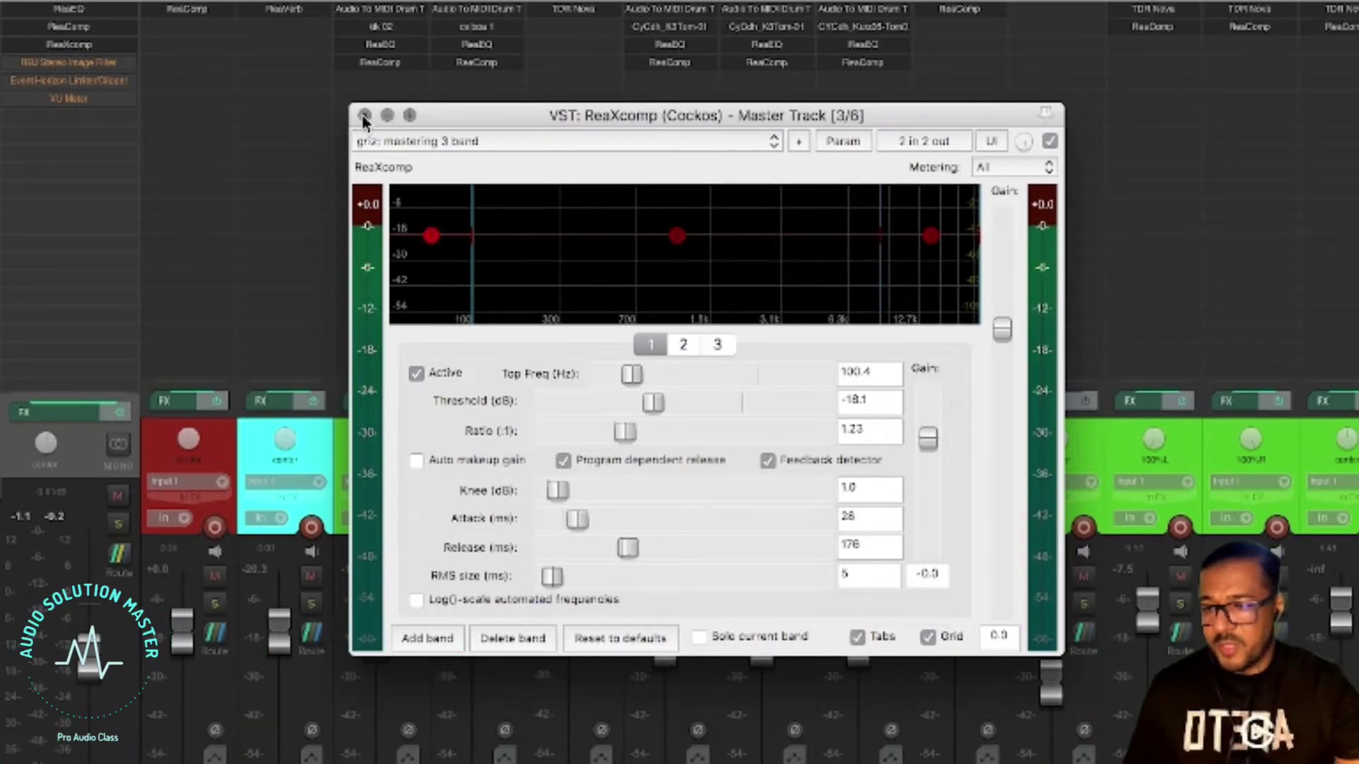
{"action": "left_click", "coordinate": [364, 115]}
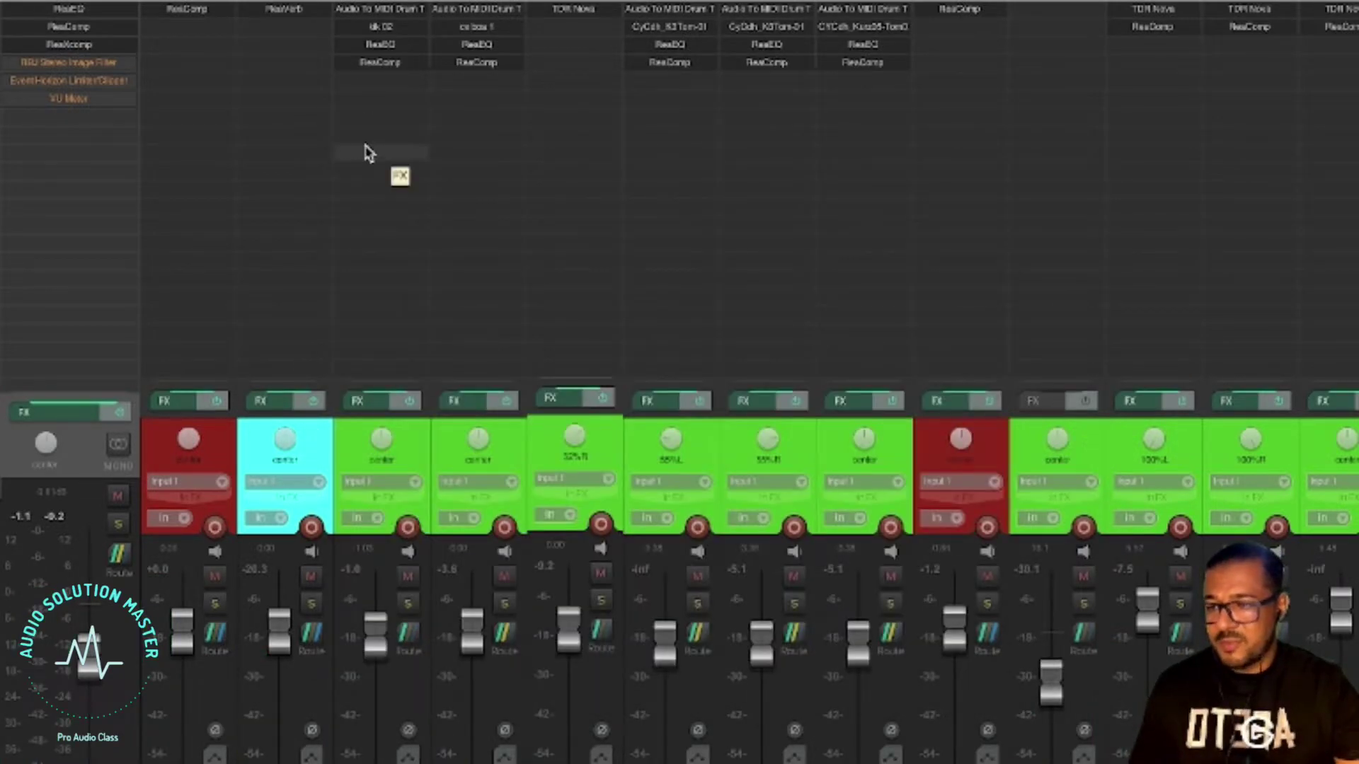
Set the Side amount to 120% in the master track's RBJ Stereo Image Filter and enable the plugin
{"action": "left_click", "coordinate": [45, 63]}
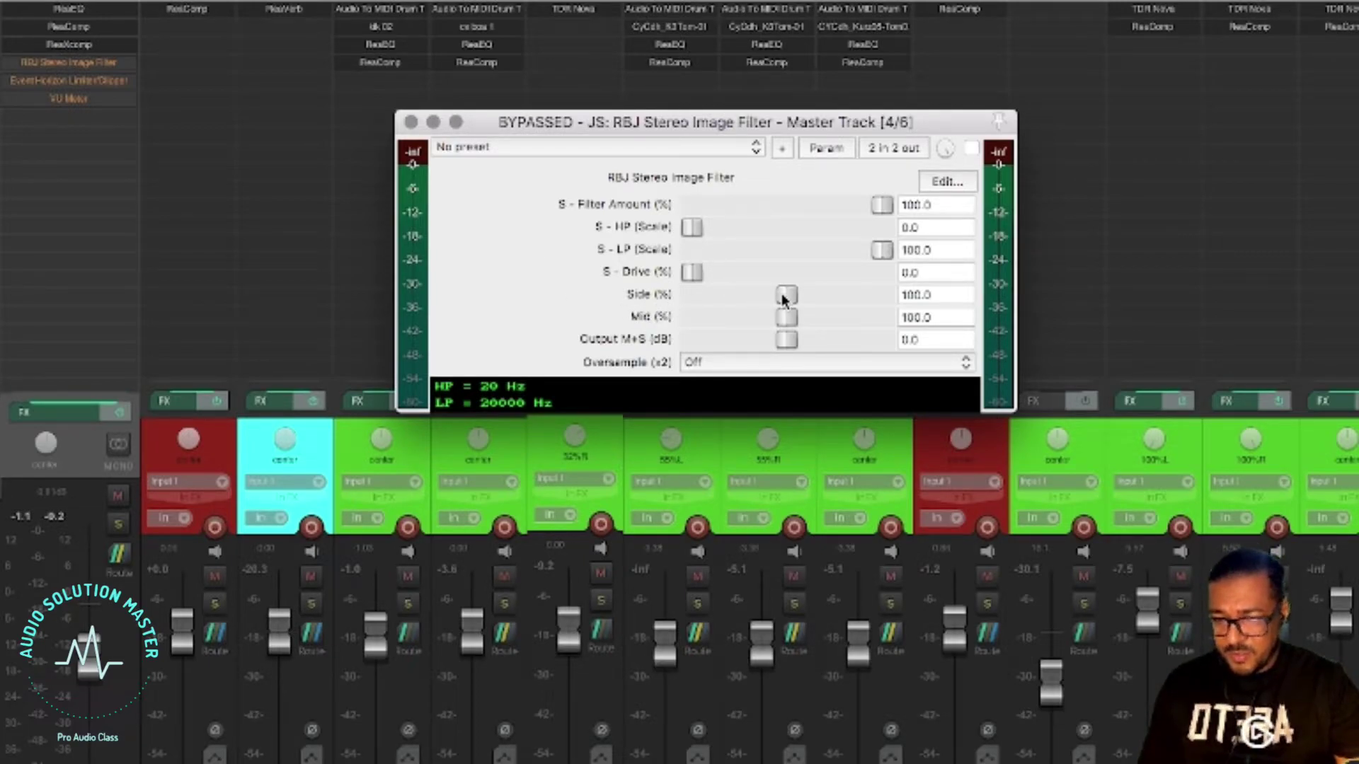
{"action": "left_click_drag", "start_coordinate": [782, 295], "coordinate": [799, 294]}
{"action": "left_click", "coordinate": [934, 294]}
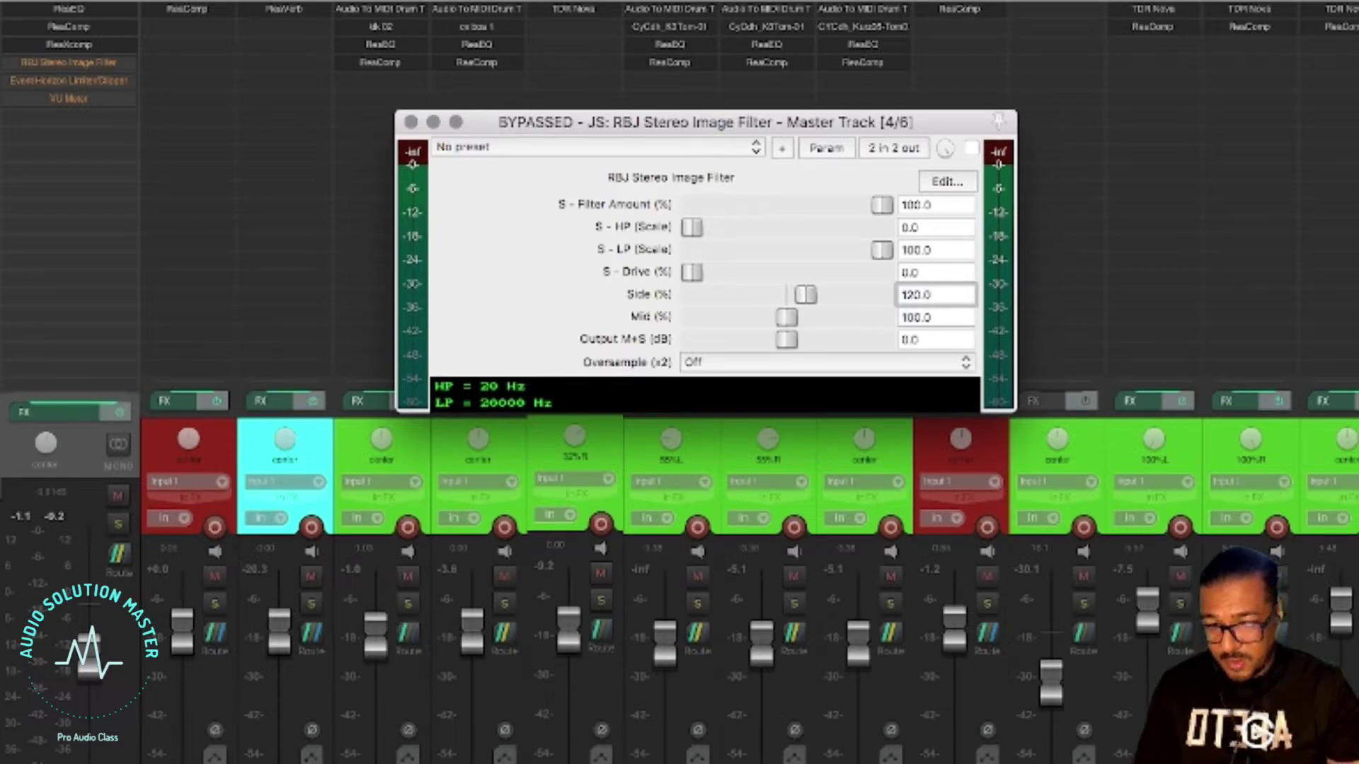
{"action": "left_click", "coordinate": [971, 148]}
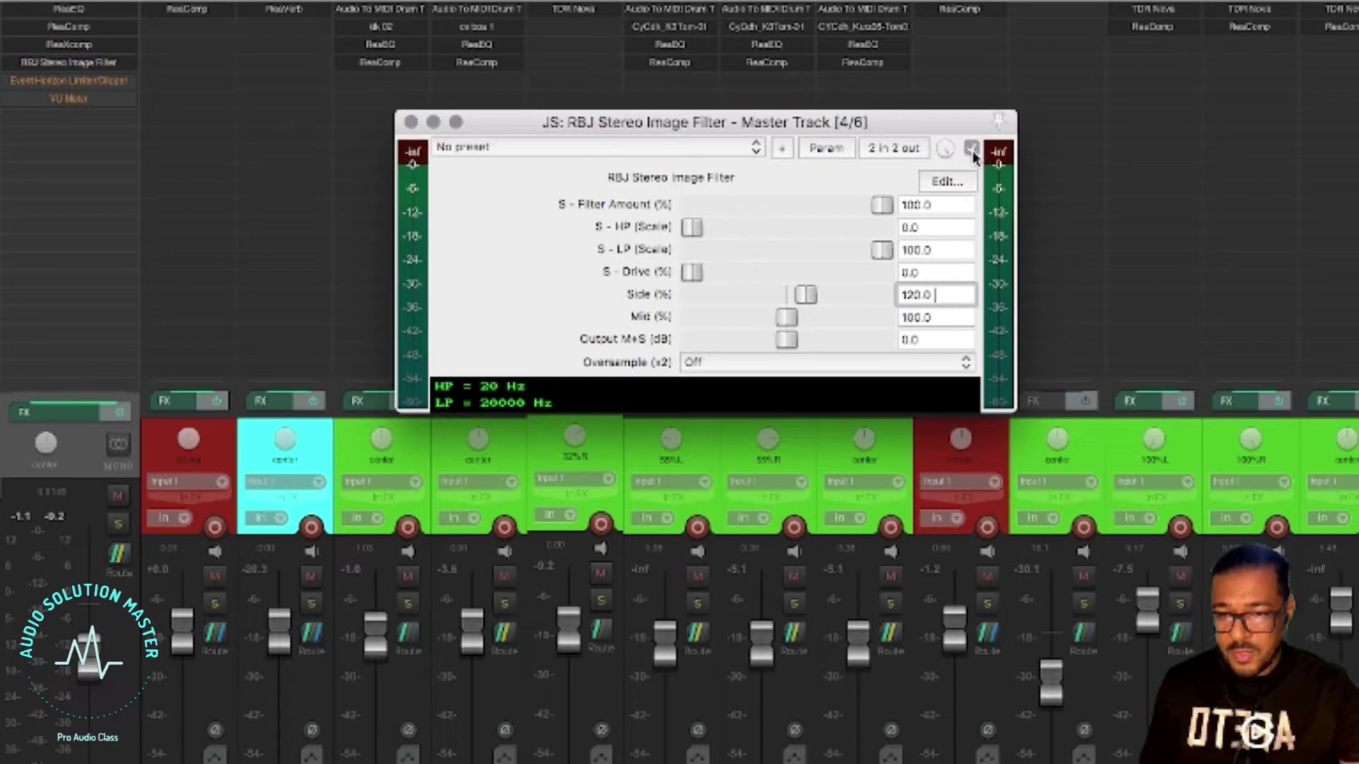
{"action": "double_click", "coordinate": [290, 327]}
{"action": "key", "text": "BackSpace"}
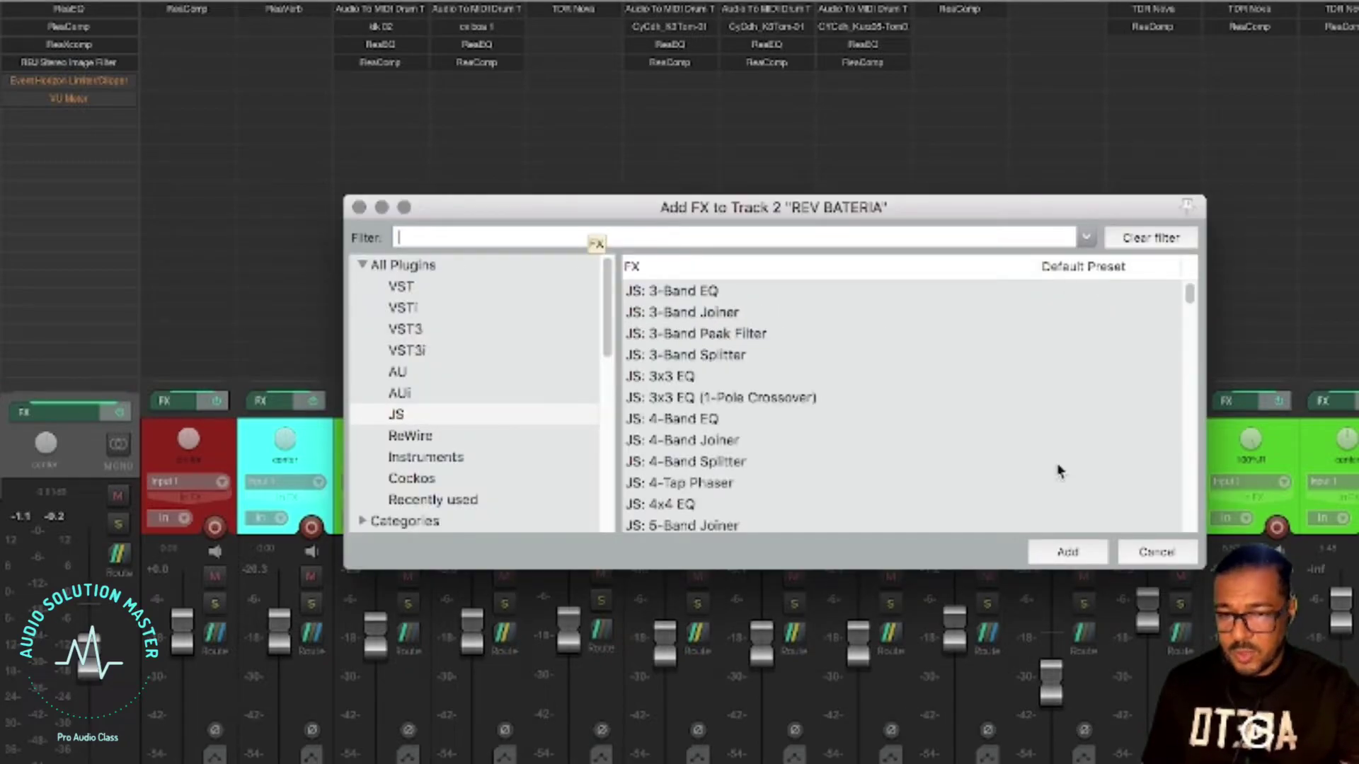
{"action": "left_click", "coordinate": [1159, 556]}
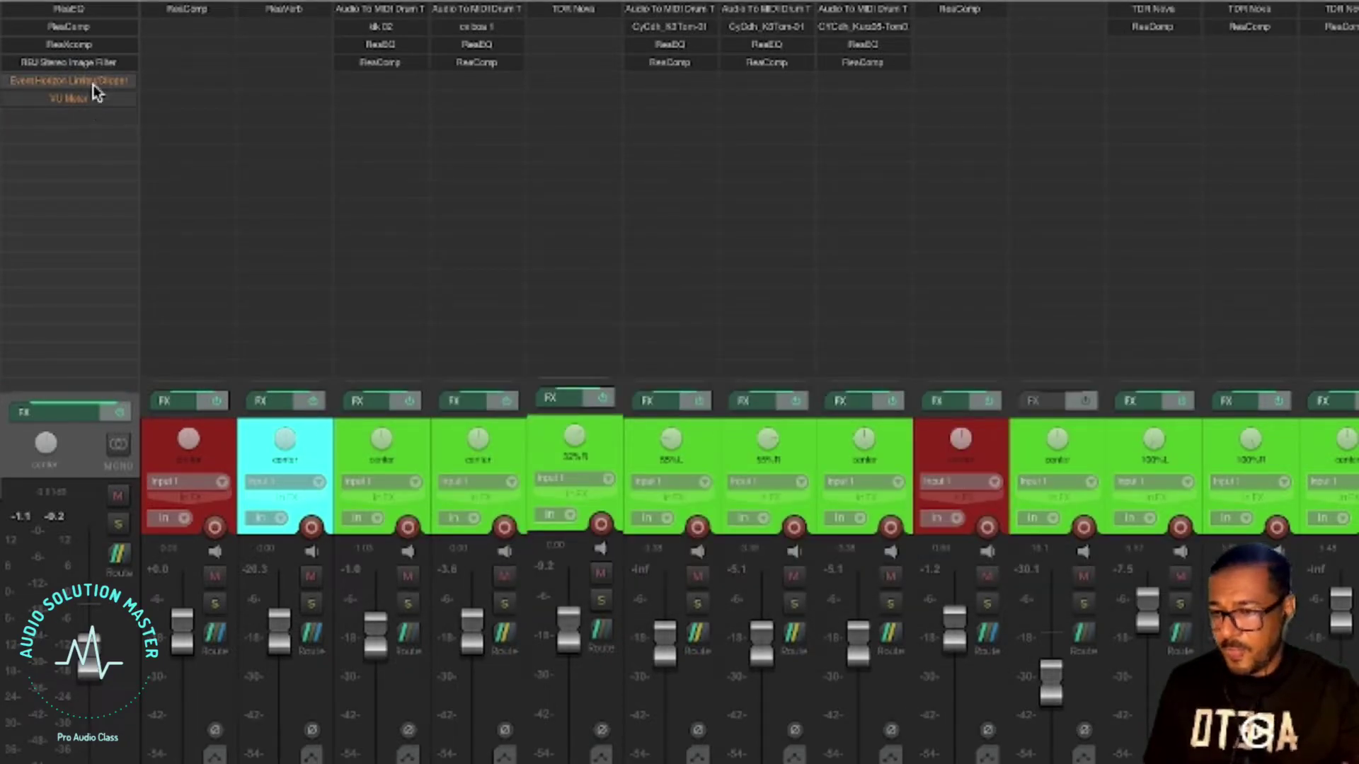
Play the mix and compare the RBJ Stereo Image Filter bypassed and active from the master track's FX chain
{"action": "key", "text": "space"}
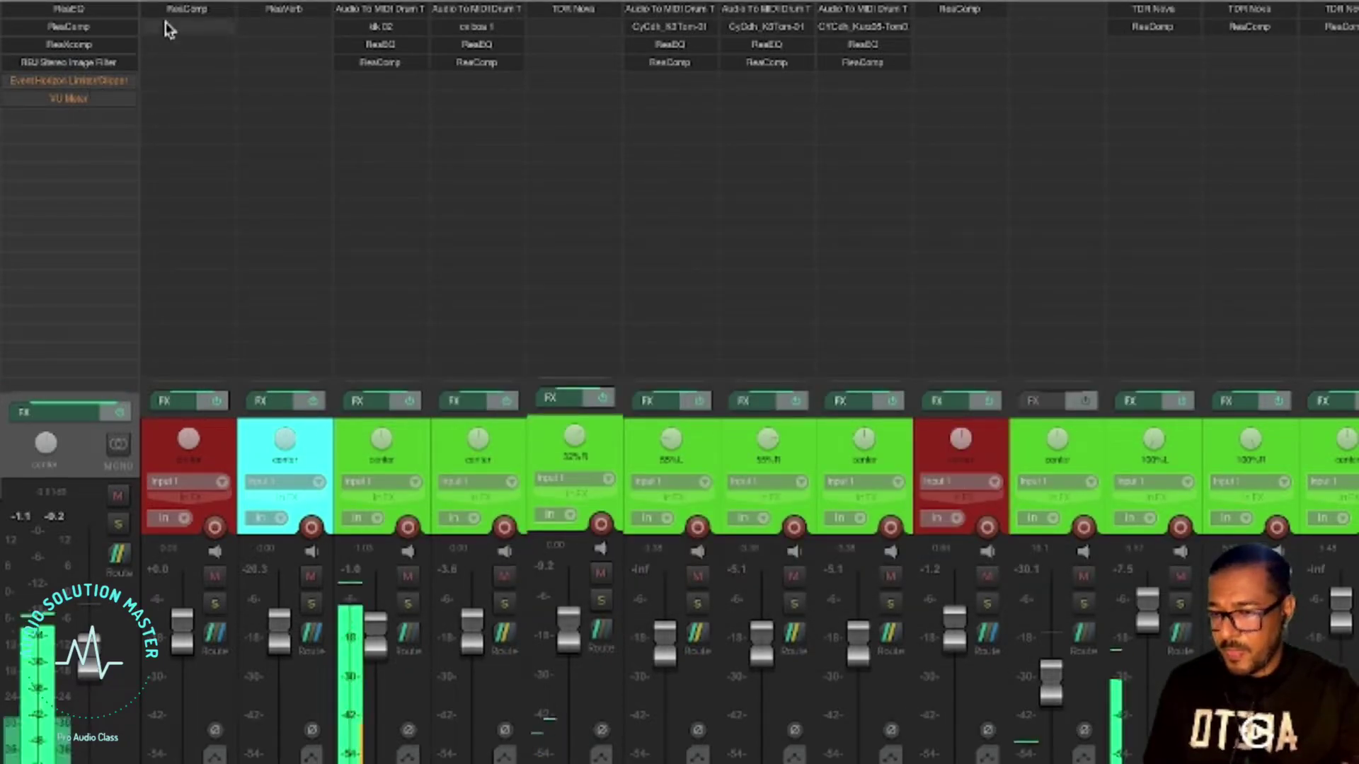
{"action": "left_click", "coordinate": [65, 405]}
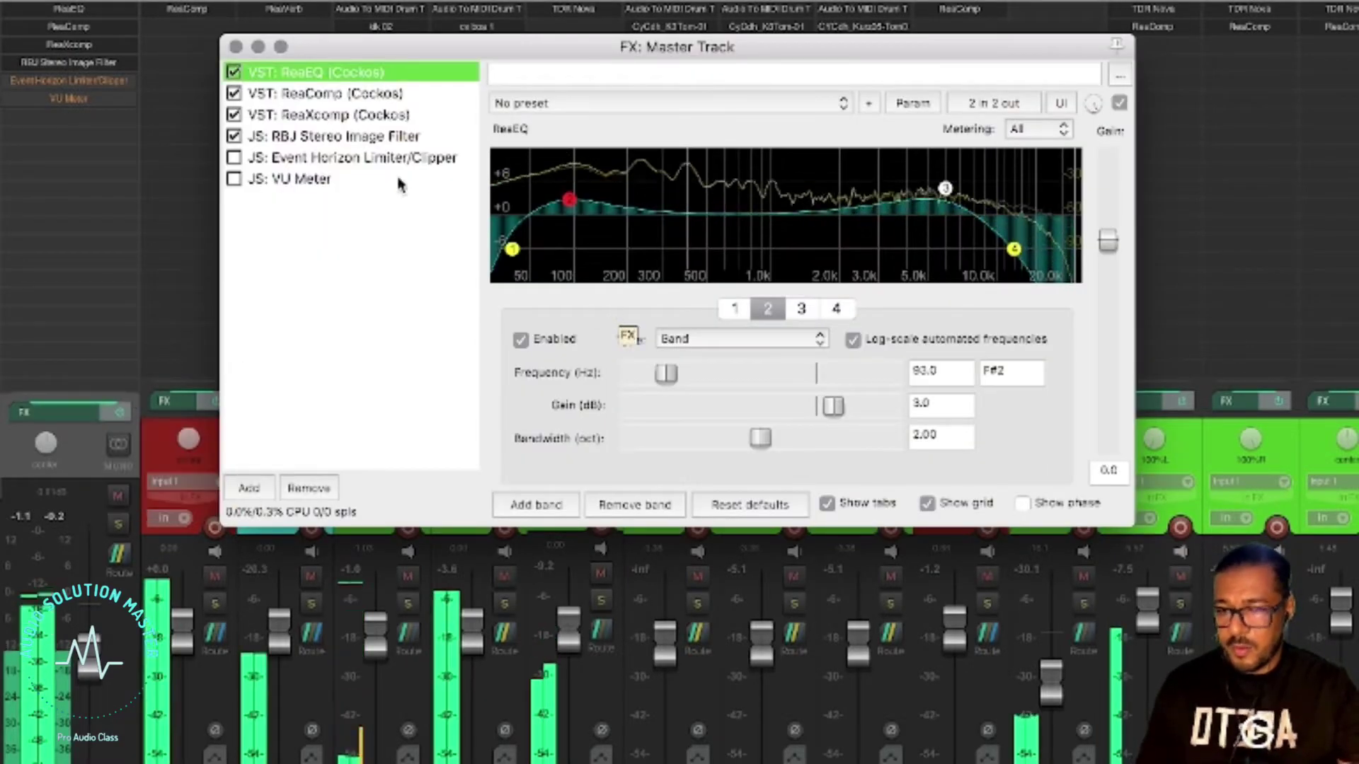
{"action": "left_click", "coordinate": [333, 135]}
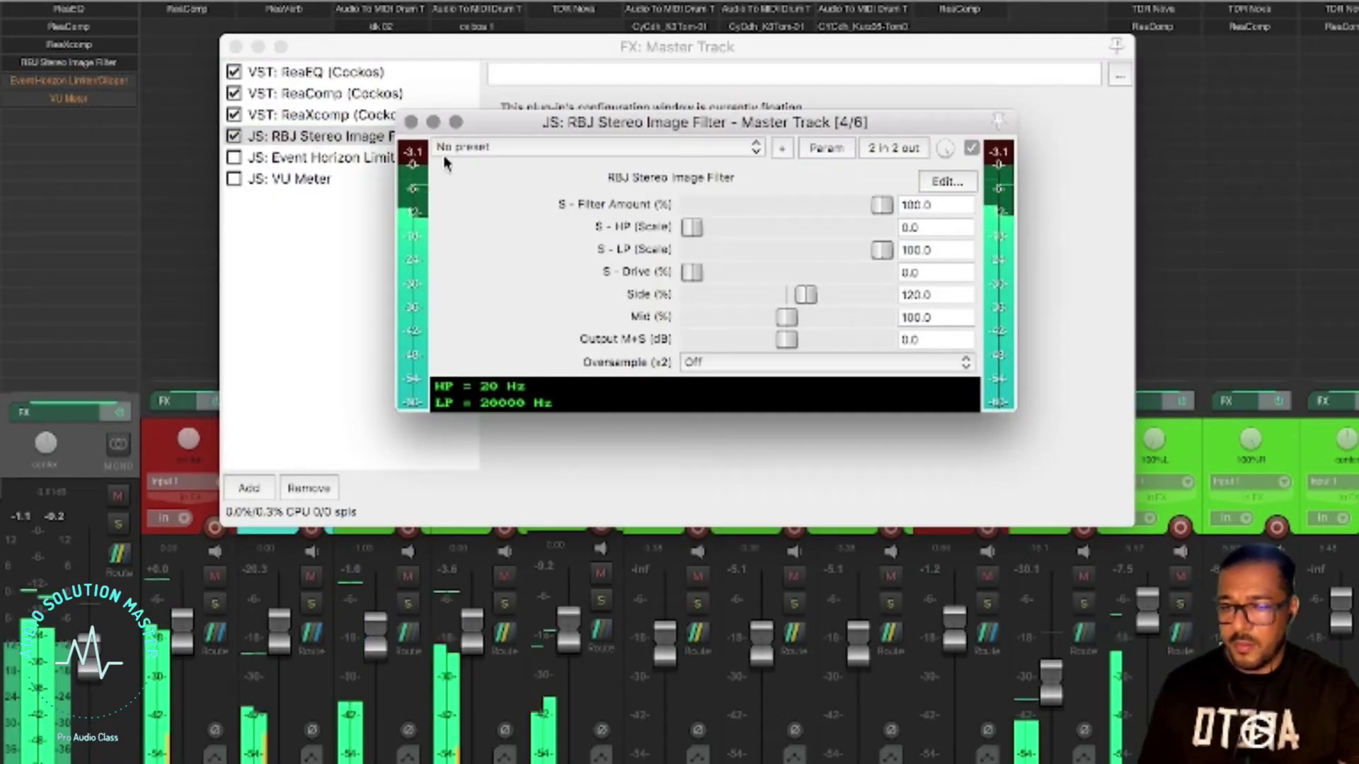
{"action": "left_click_drag", "start_coordinate": [667, 122], "coordinate": [731, 197]}
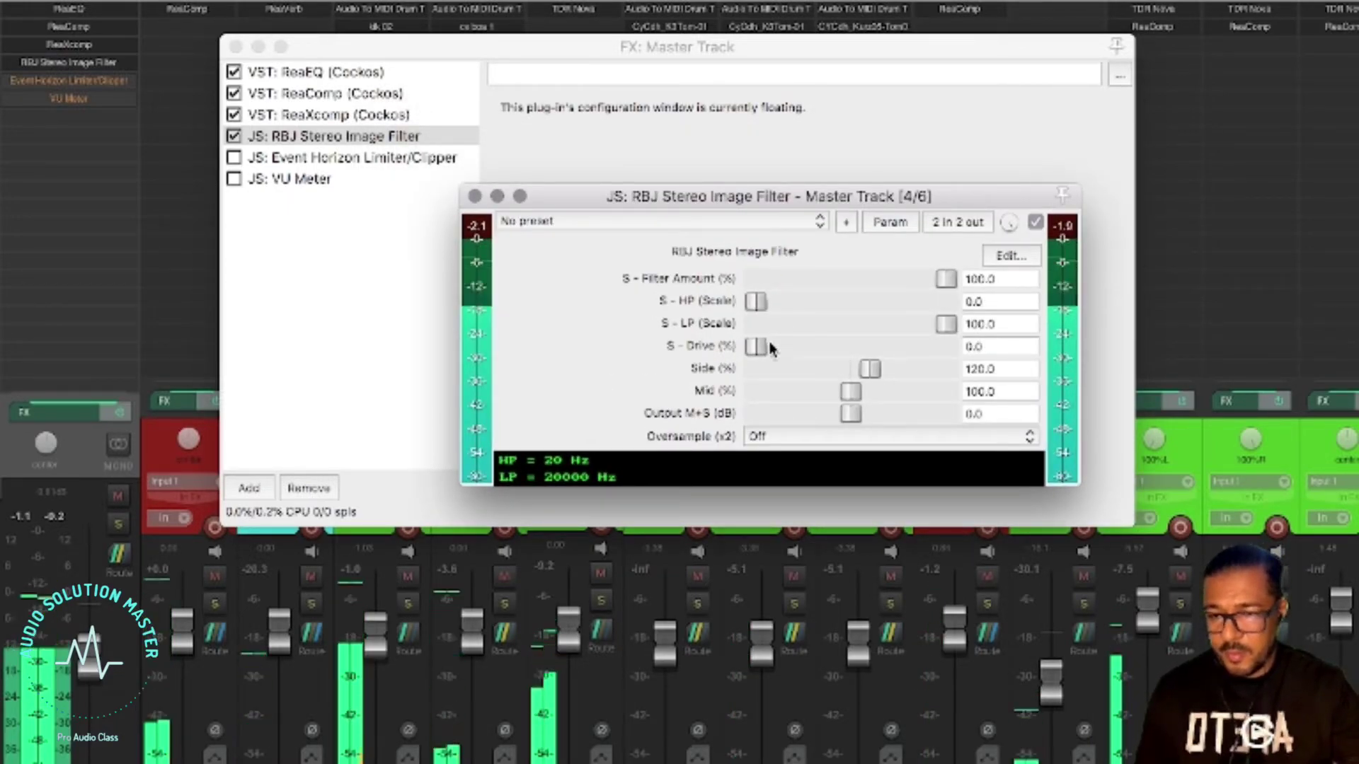
{"action": "left_click", "coordinate": [1035, 223]}
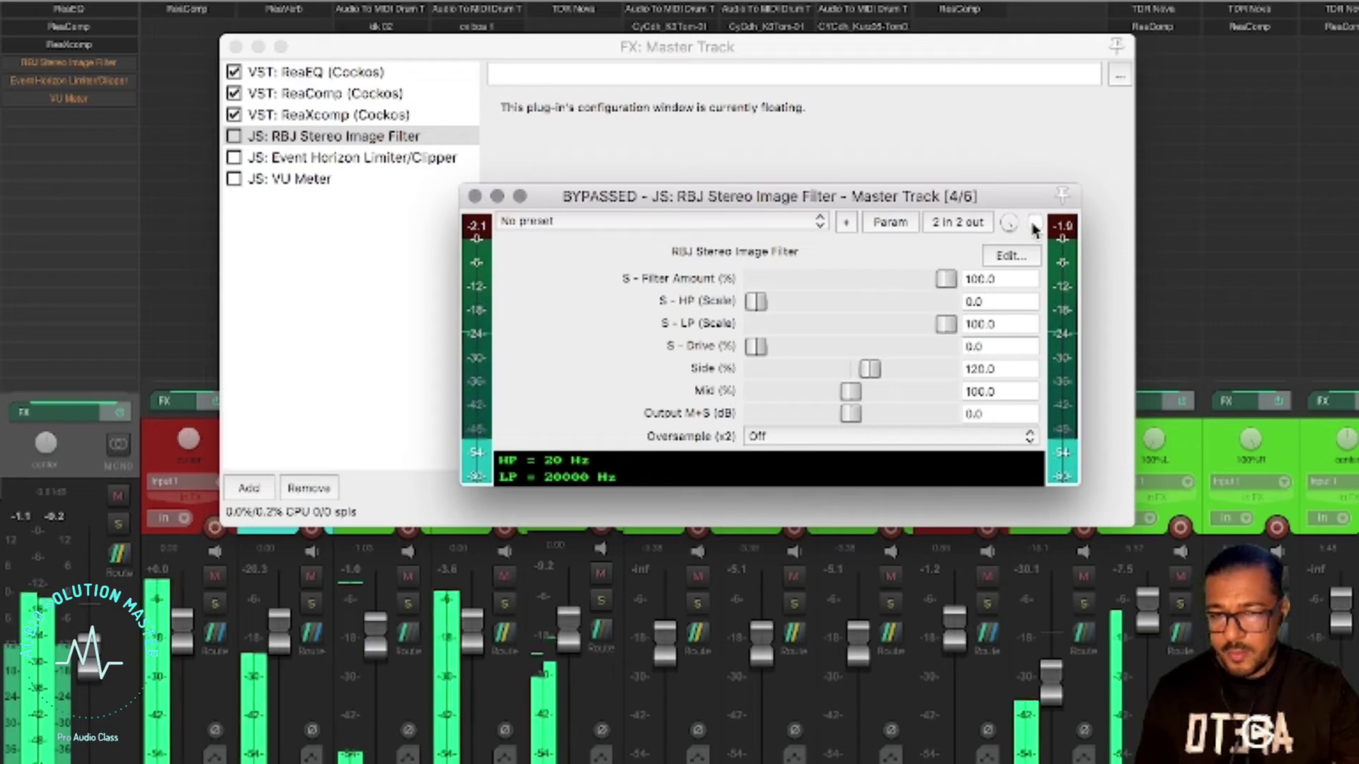
{"action": "left_click", "coordinate": [1034, 224]}
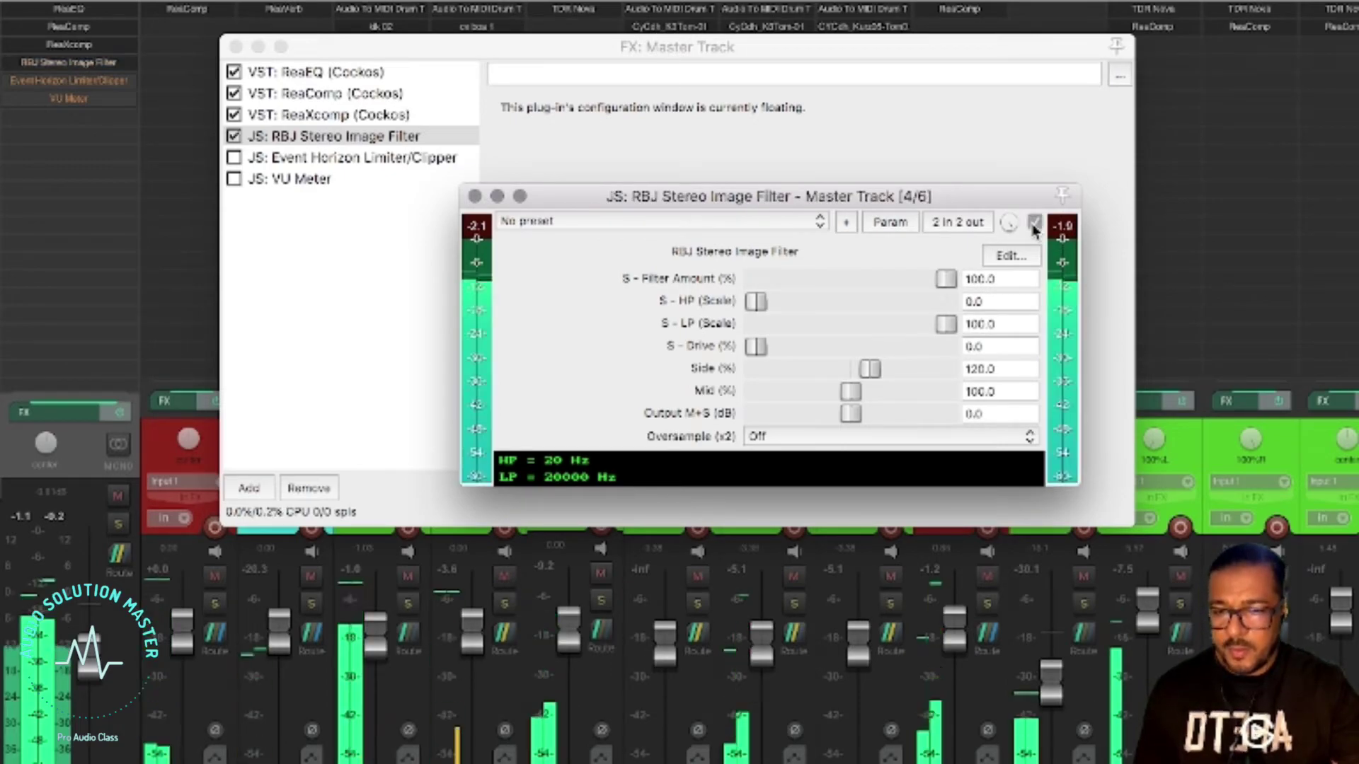
{"action": "left_click", "coordinate": [475, 197]}
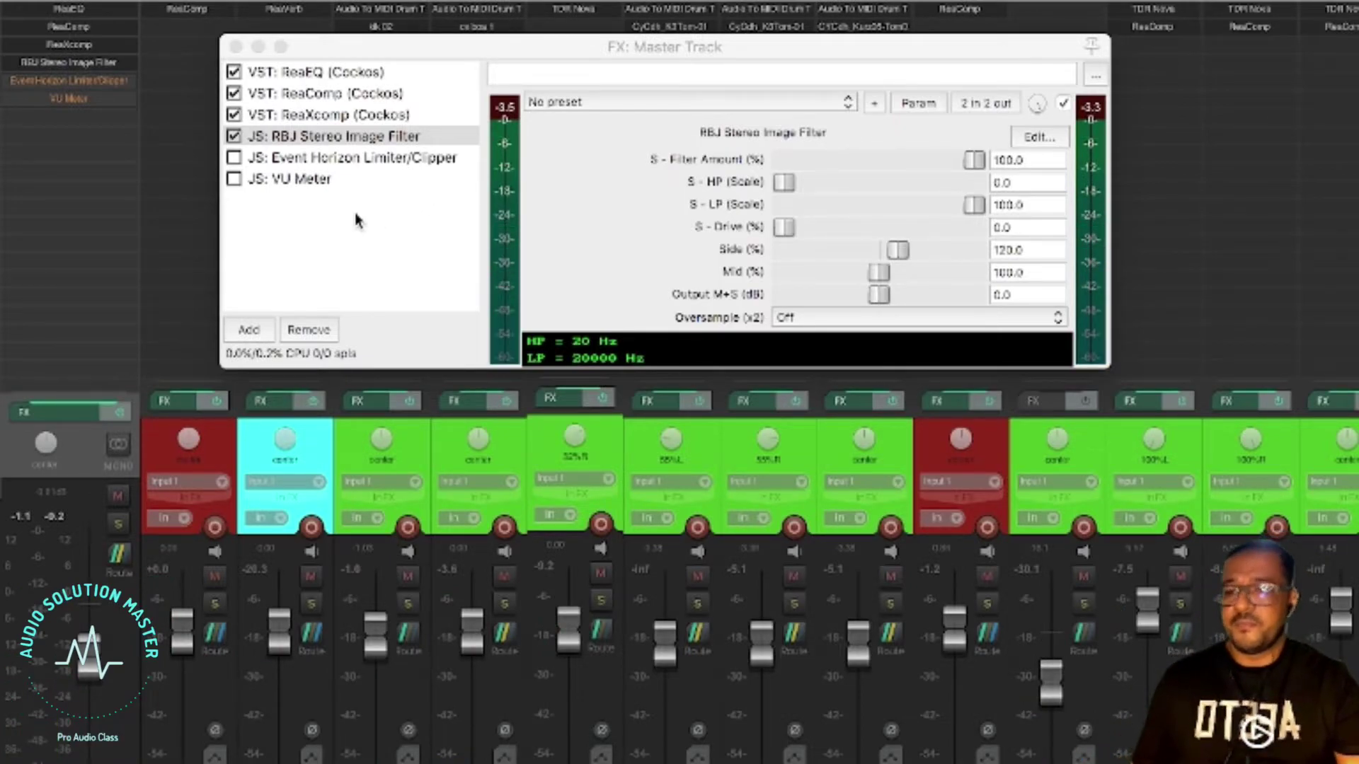
Enable the Event Horizon Limiter/Clipper and VU Meter on the master track and arrange both in floating windows side by side
{"action": "left_click", "coordinate": [329, 164]}
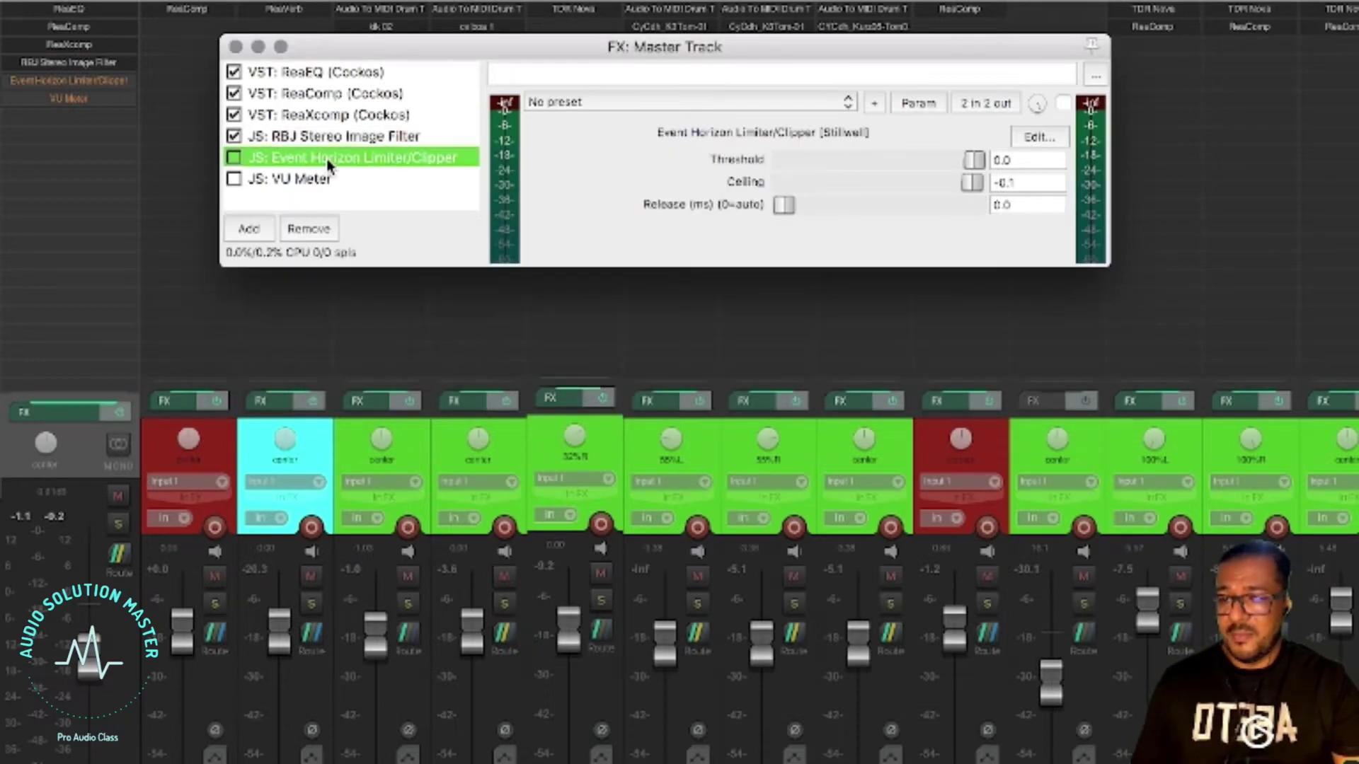
{"action": "left_click", "coordinate": [233, 158]}
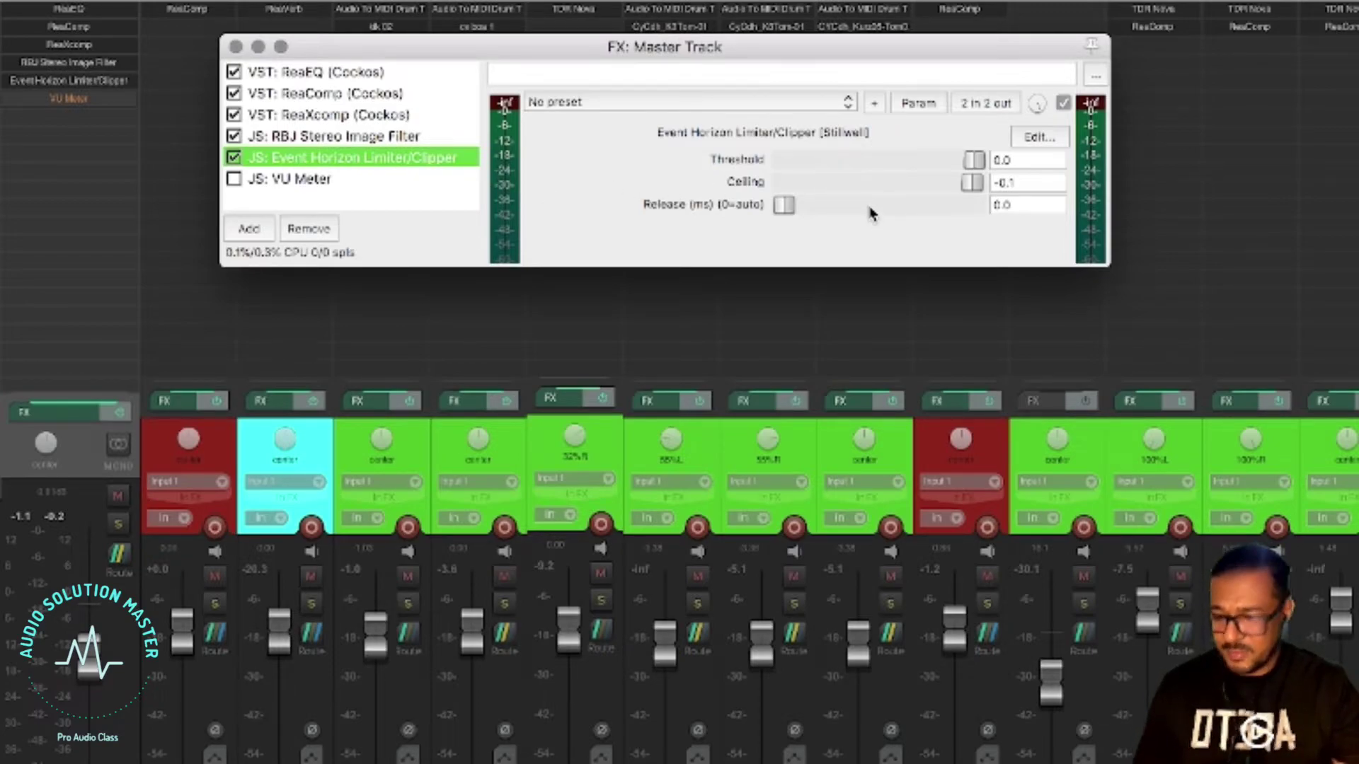
{"action": "key", "text": "space"}
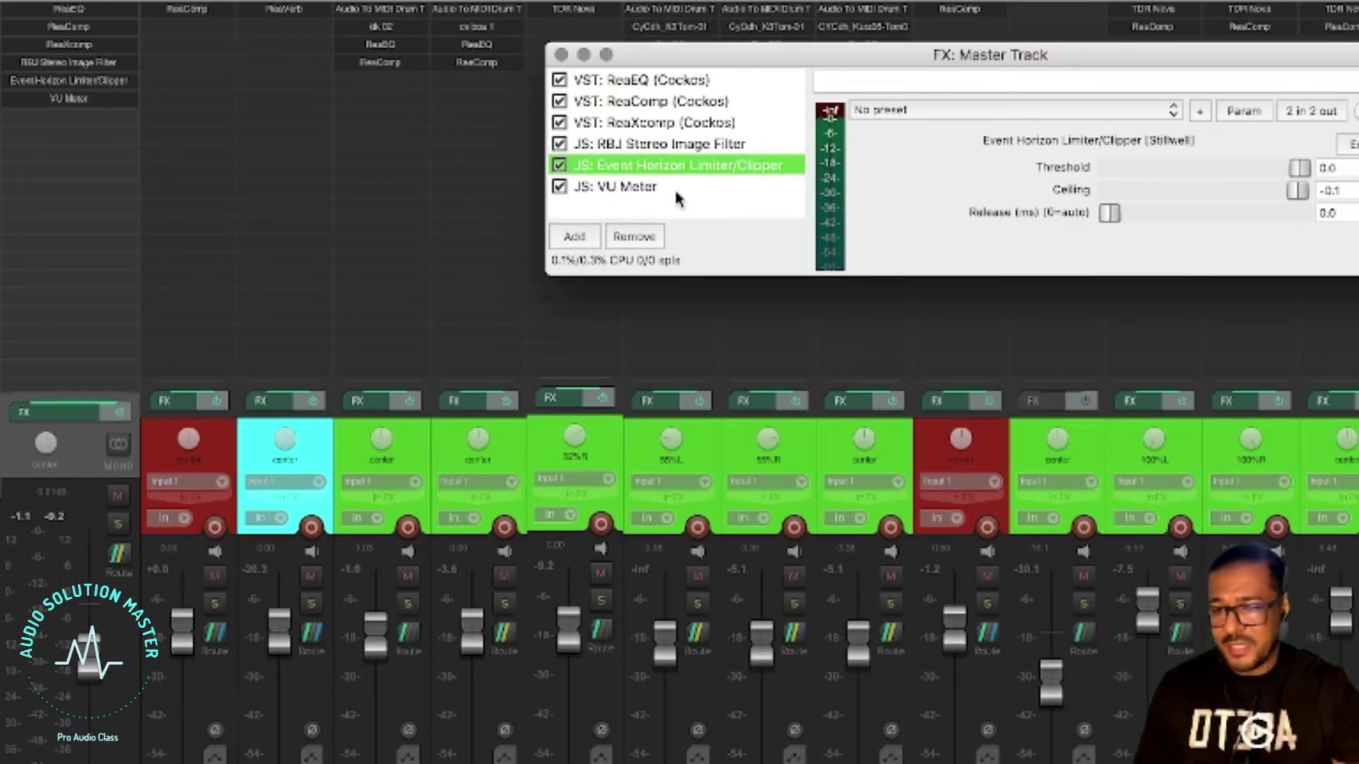
{"action": "left_click", "coordinate": [635, 189]}
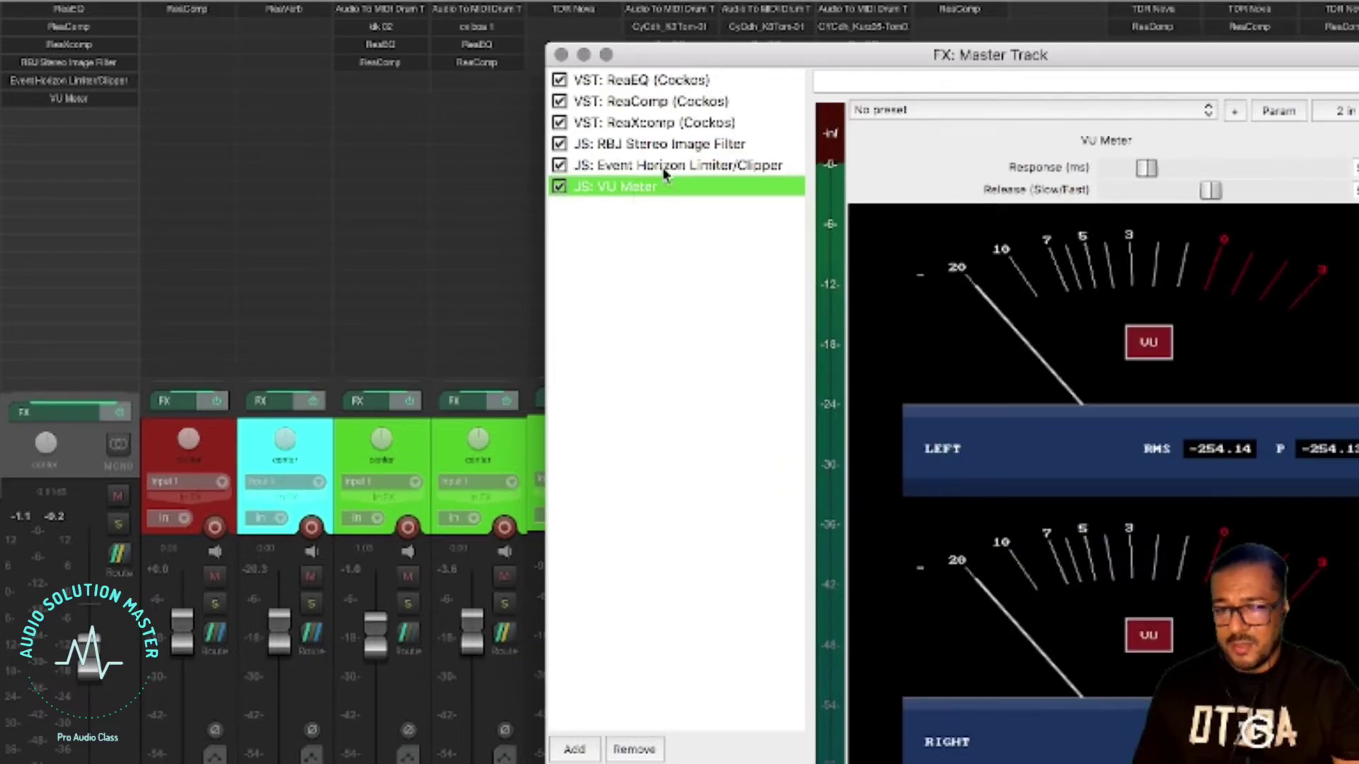
{"action": "left_click_drag", "start_coordinate": [884, 54], "coordinate": [668, 100]}
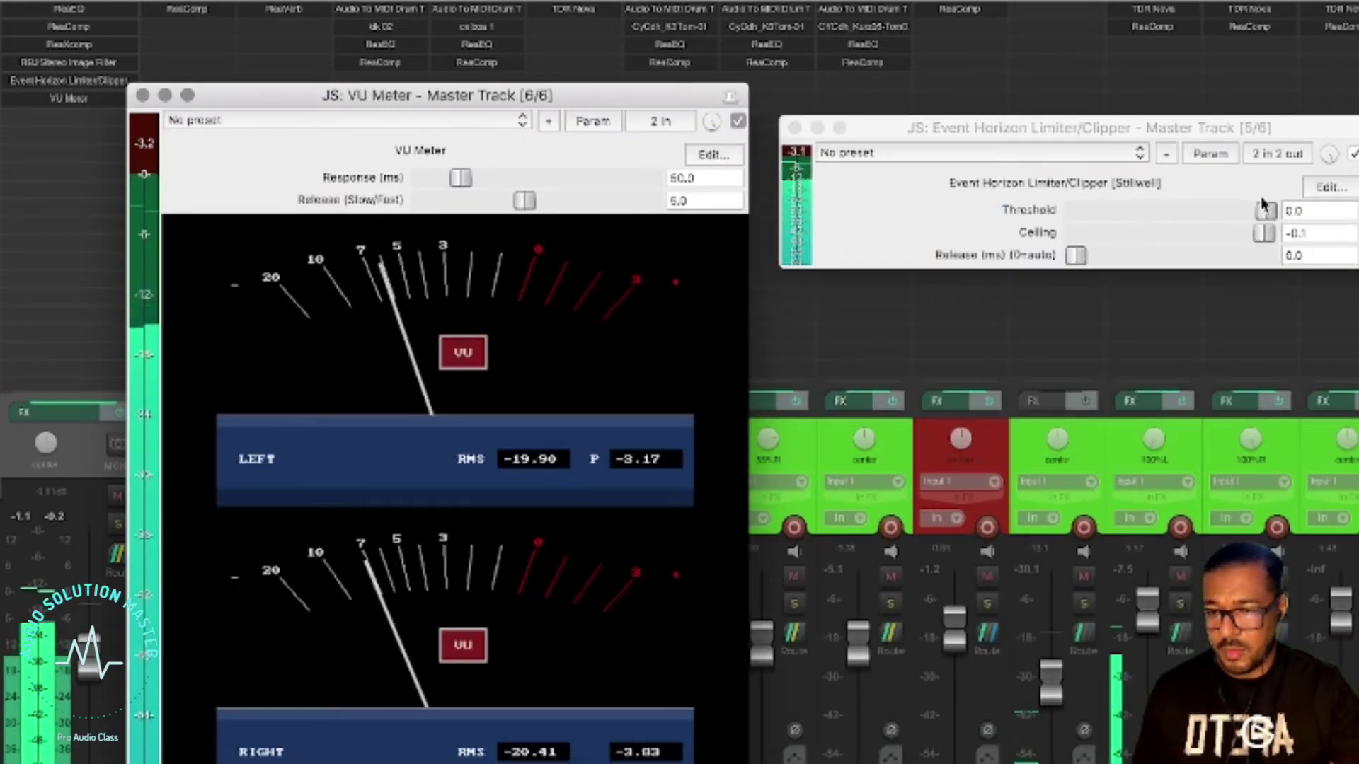
Lower the Event Horizon Limiter/Clipper threshold to -9.9 while watching the VU Meter during playback
{"action": "left_click_drag", "start_coordinate": [1276, 212], "coordinate": [1248, 215]}
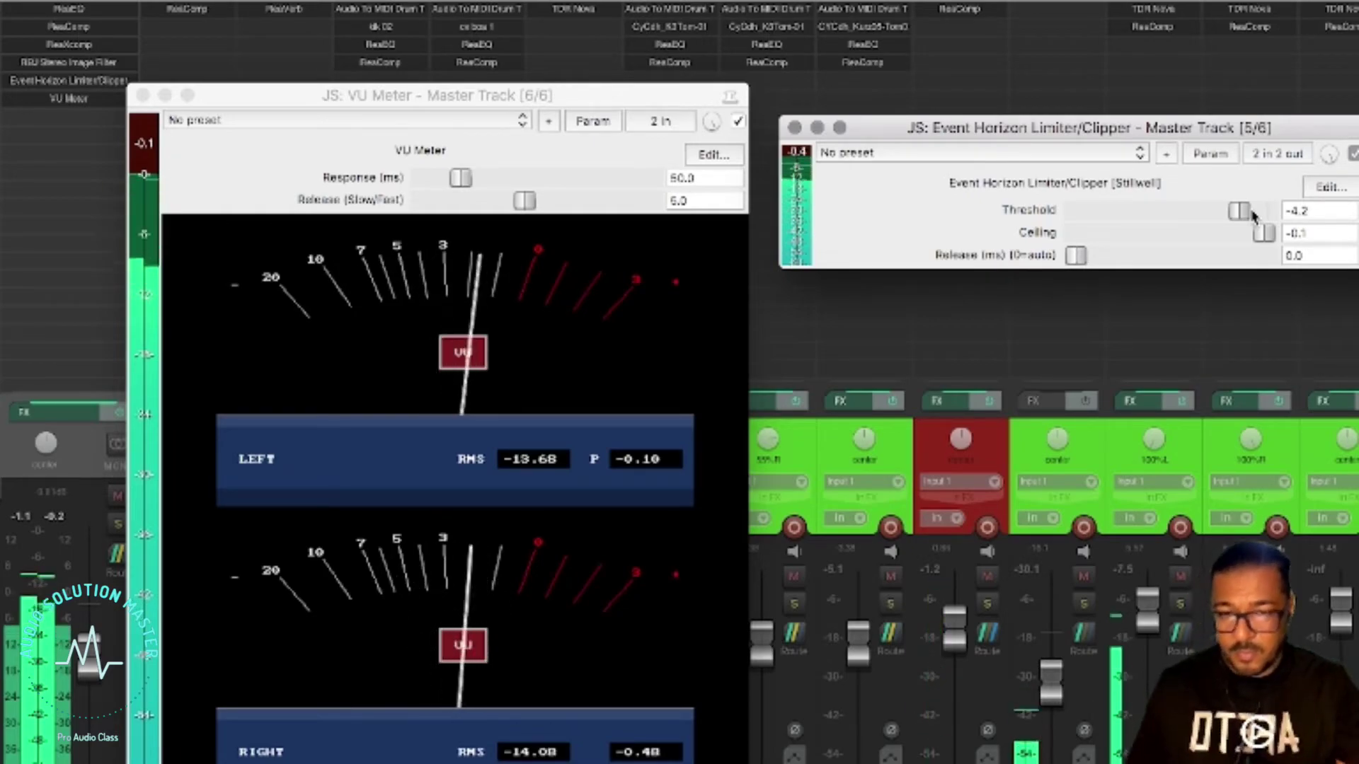
{"action": "left_click_drag", "start_coordinate": [1239, 211], "coordinate": [1227, 216]}
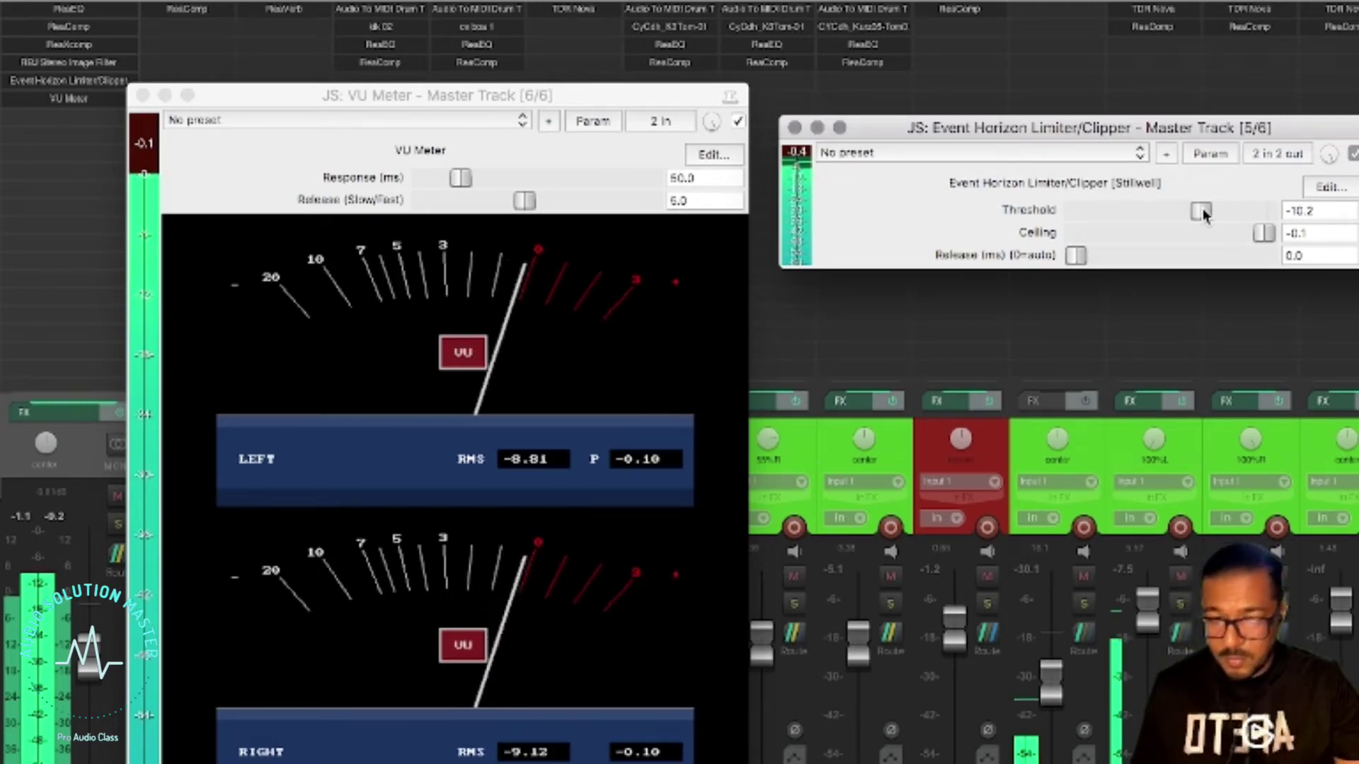
{"action": "left_click_drag", "start_coordinate": [1203, 214], "coordinate": [1207, 217]}
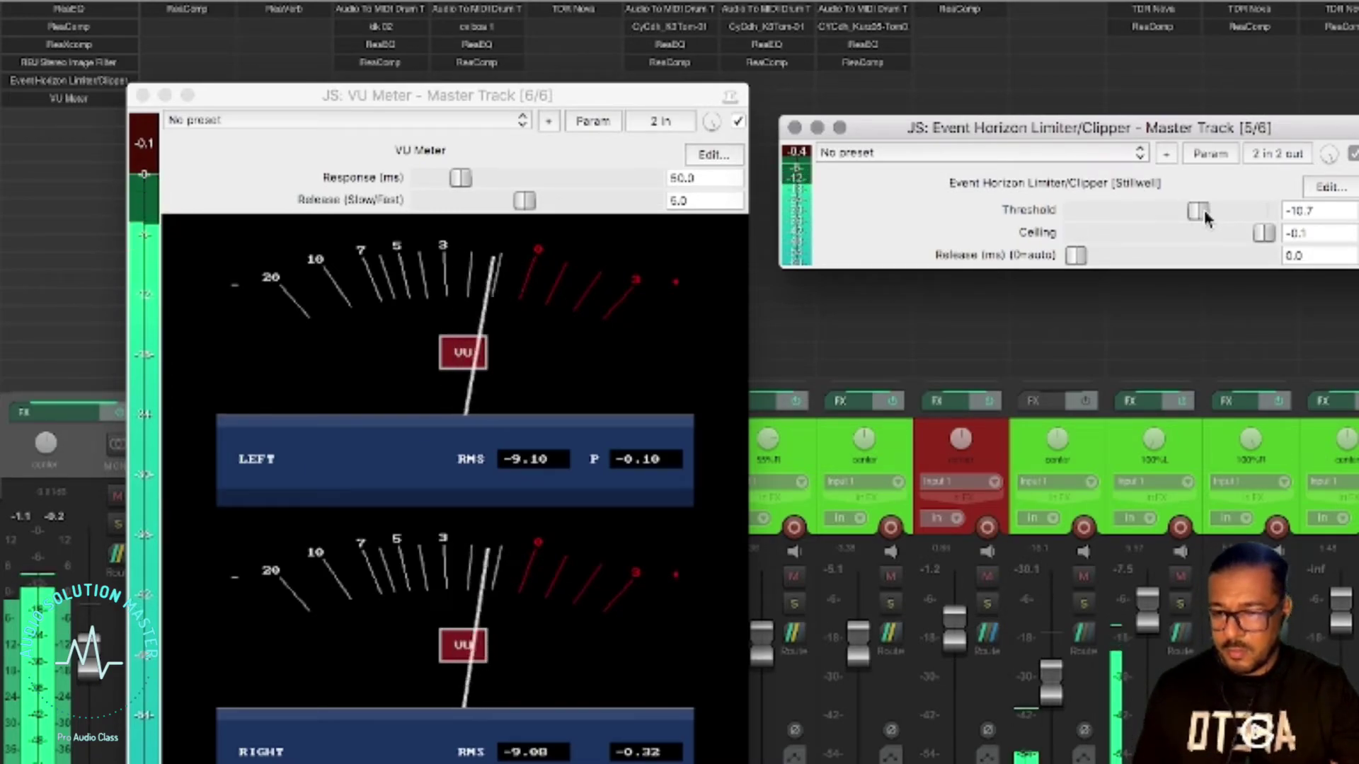
{"action": "left_click_drag", "start_coordinate": [1209, 219], "coordinate": [1210, 221]}
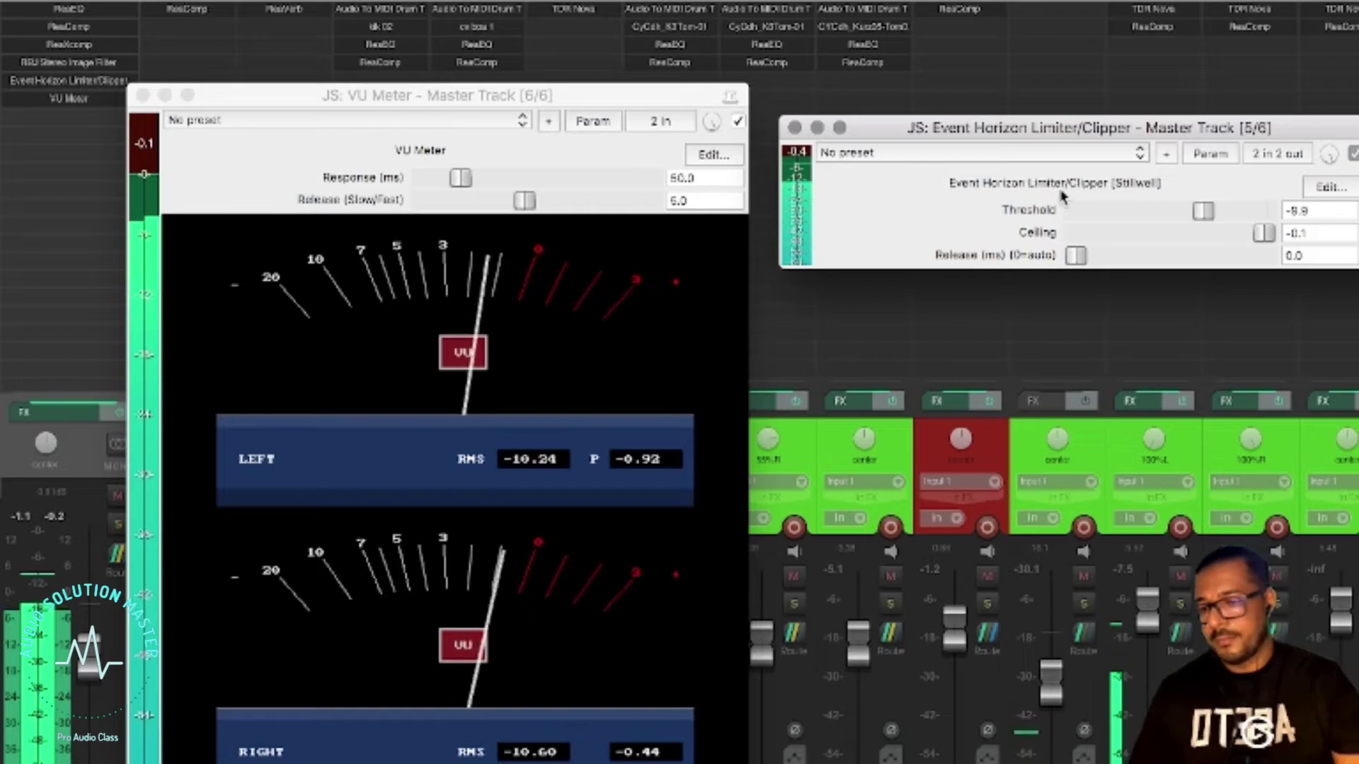
Bring up the master track's ReaEQ and FX chain windows, and close them along with the VU Meter
{"action": "left_click", "coordinate": [78, 11]}
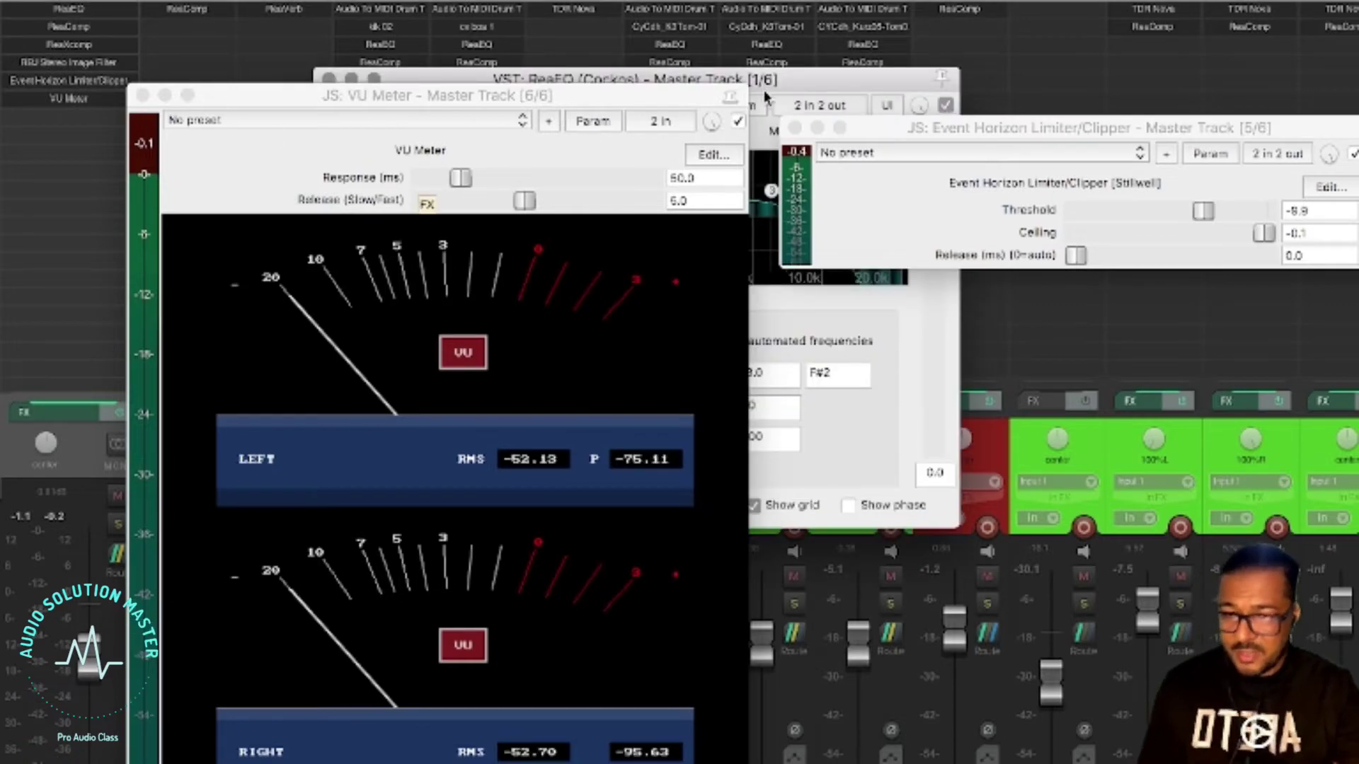
{"action": "left_click", "coordinate": [135, 167]}
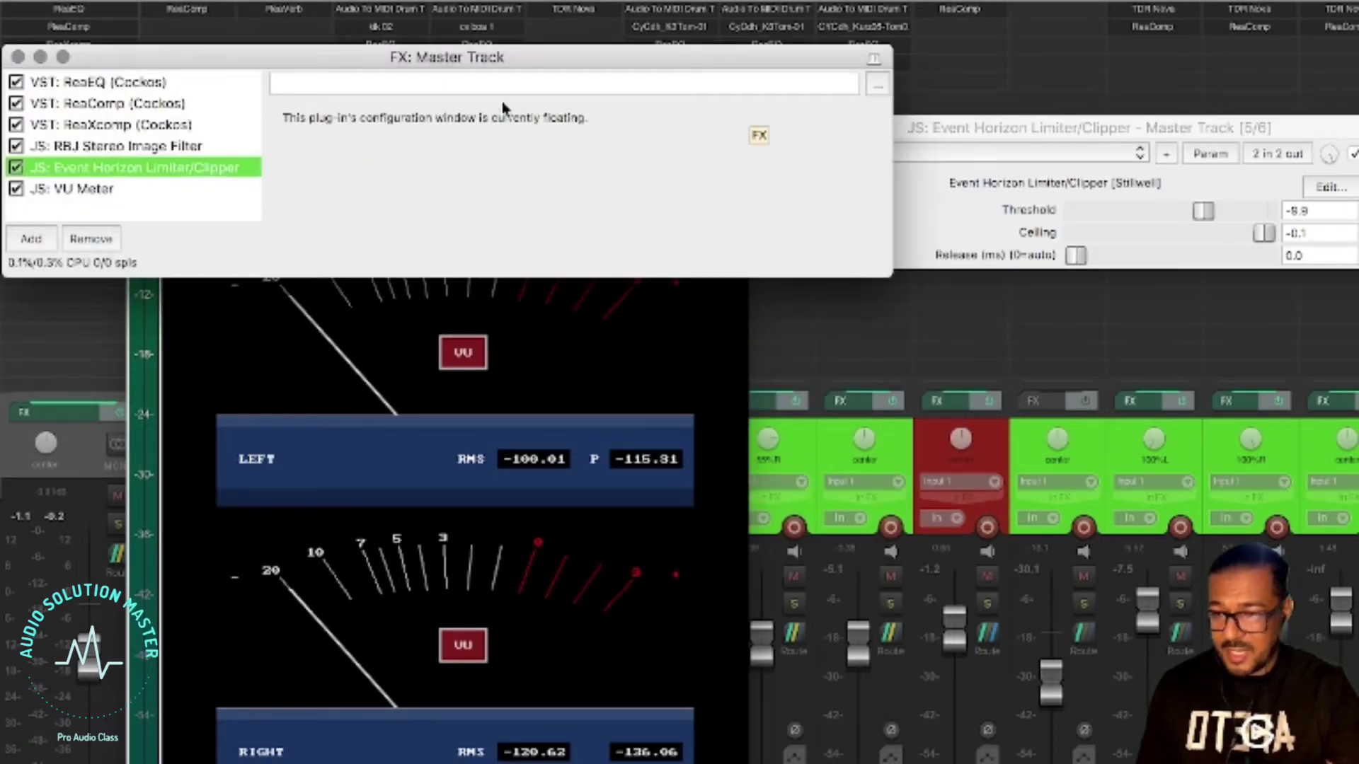
{"action": "left_click", "coordinate": [18, 57]}
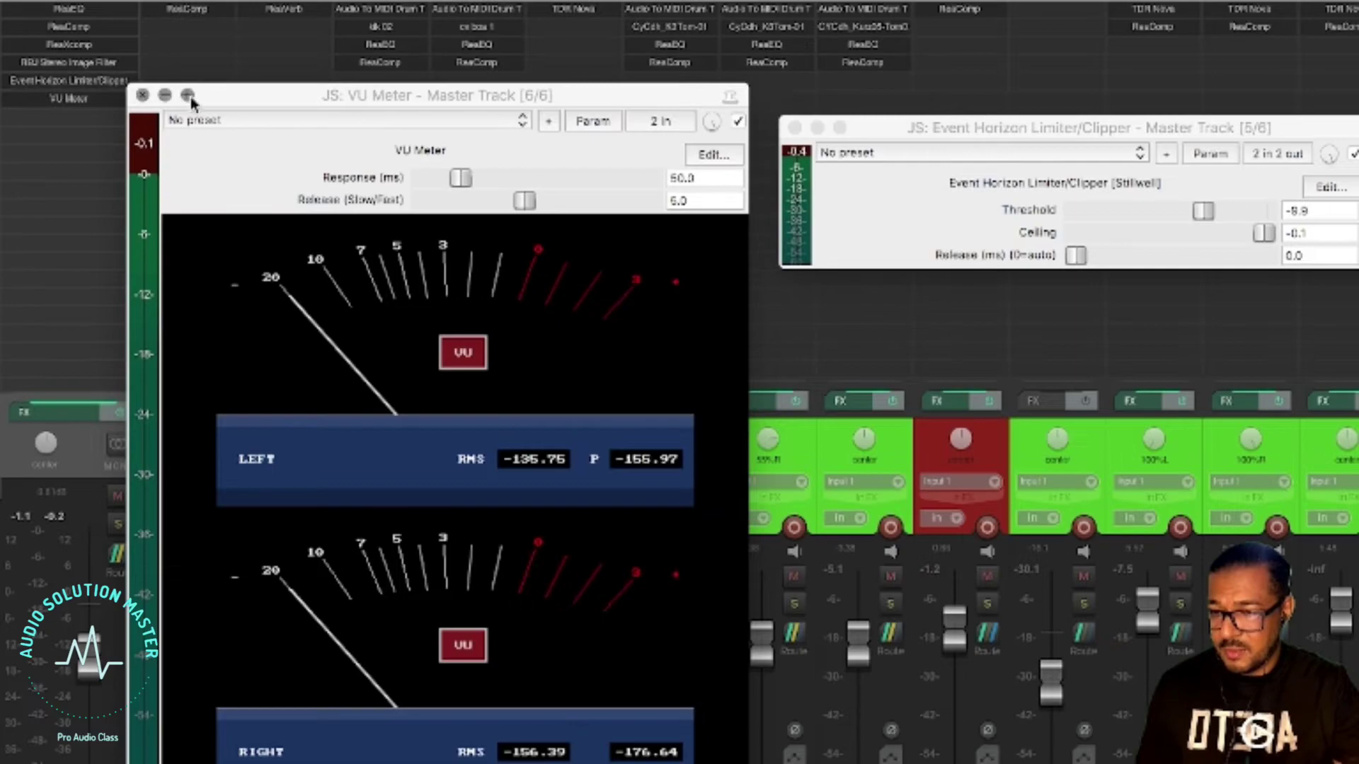
{"action": "left_click", "coordinate": [143, 96]}
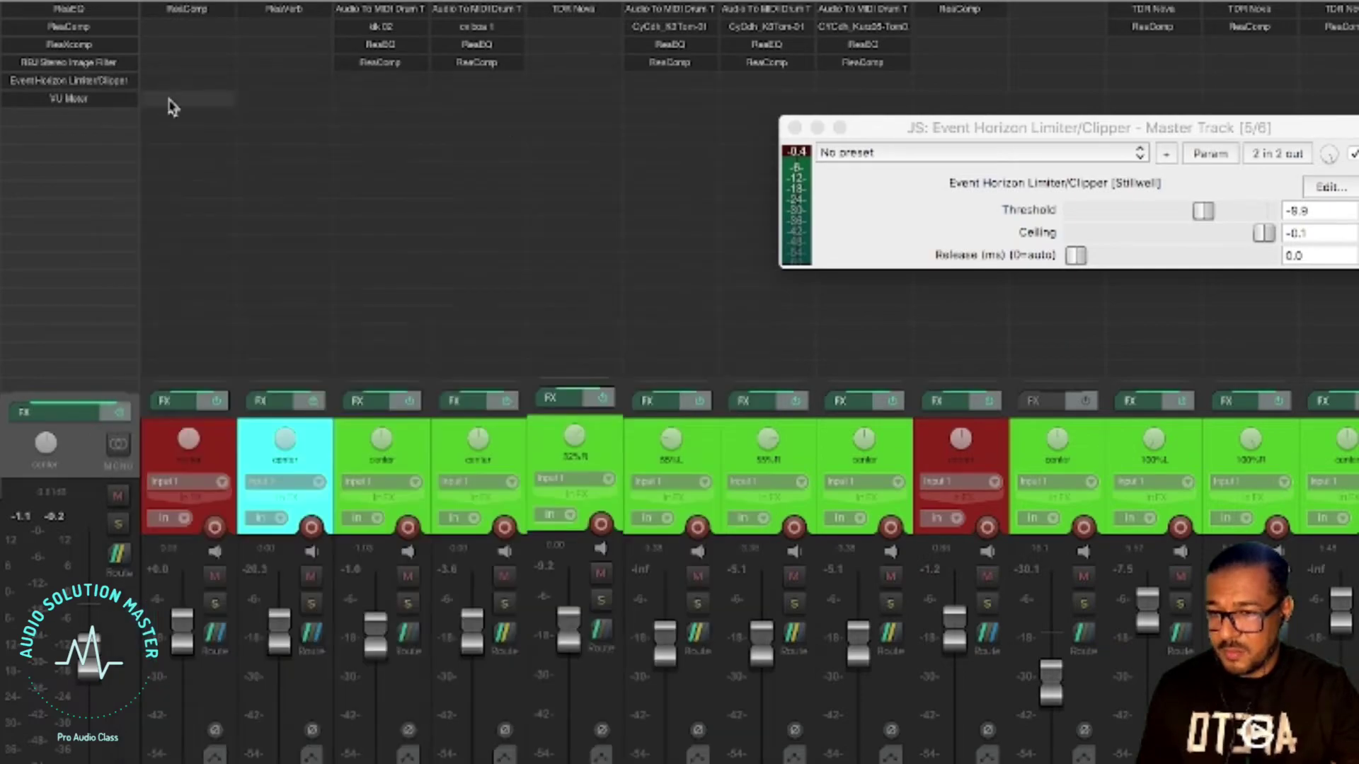
Close the limiter window, bring up the master track's ReaEQ, and set the 93 Hz band's gain to 2.0 dB during playback
{"action": "left_click", "coordinate": [793, 128]}
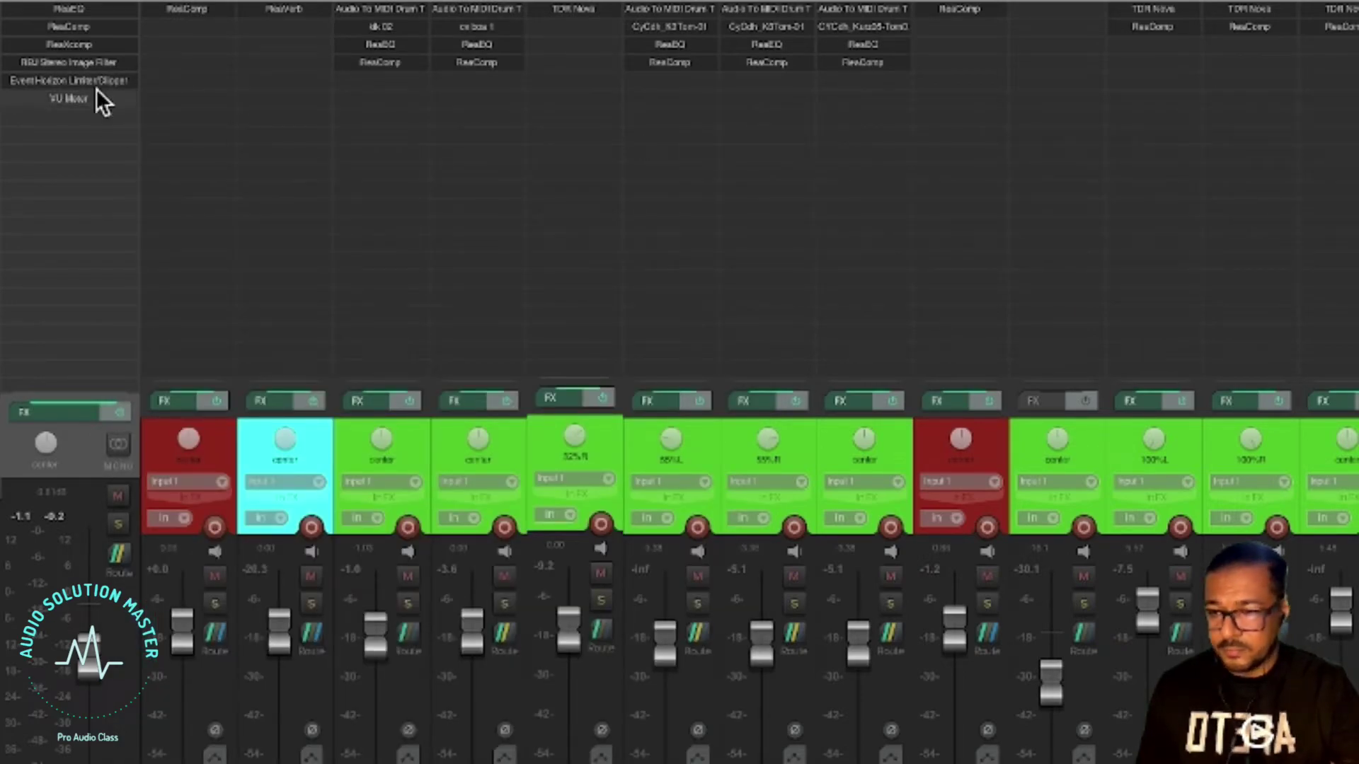
{"action": "left_click", "coordinate": [69, 9]}
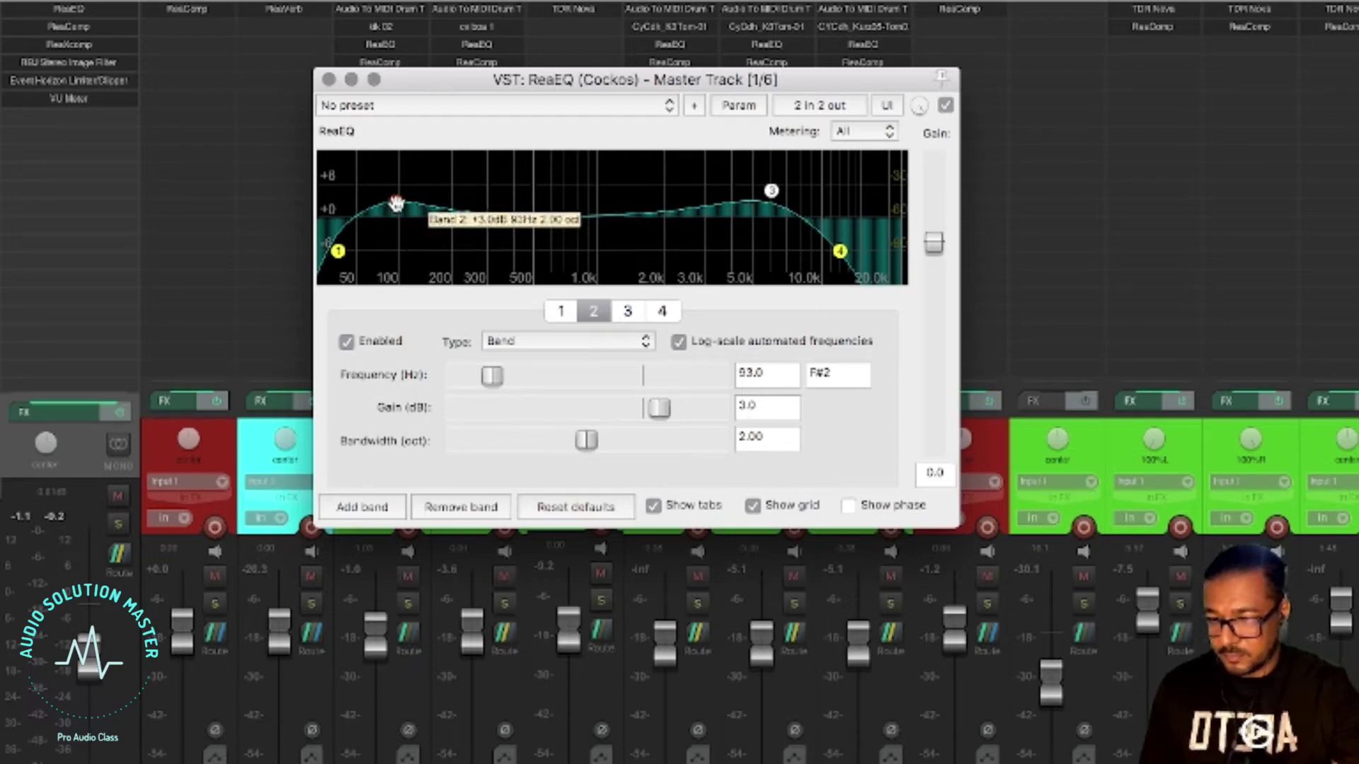
{"action": "key", "text": "space"}
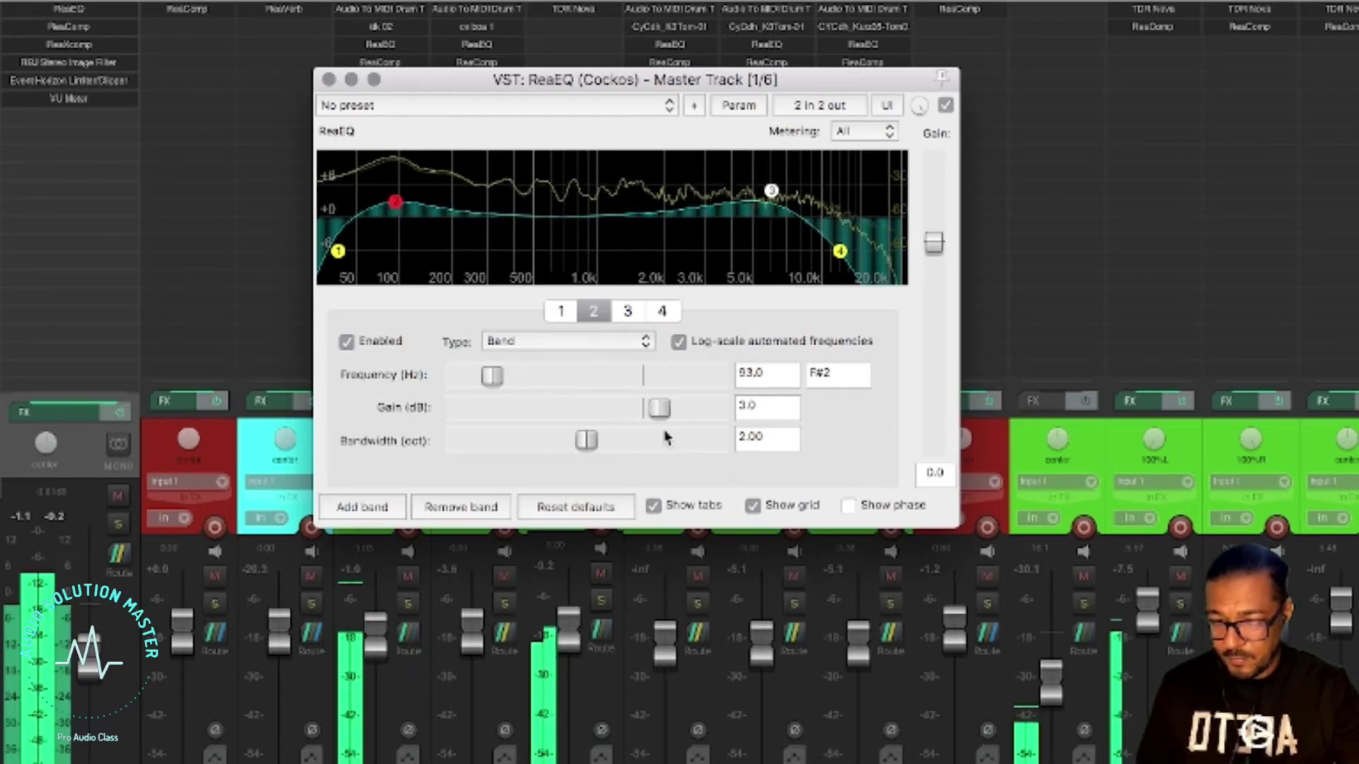
{"action": "left_click_drag", "start_coordinate": [668, 410], "coordinate": [657, 414]}
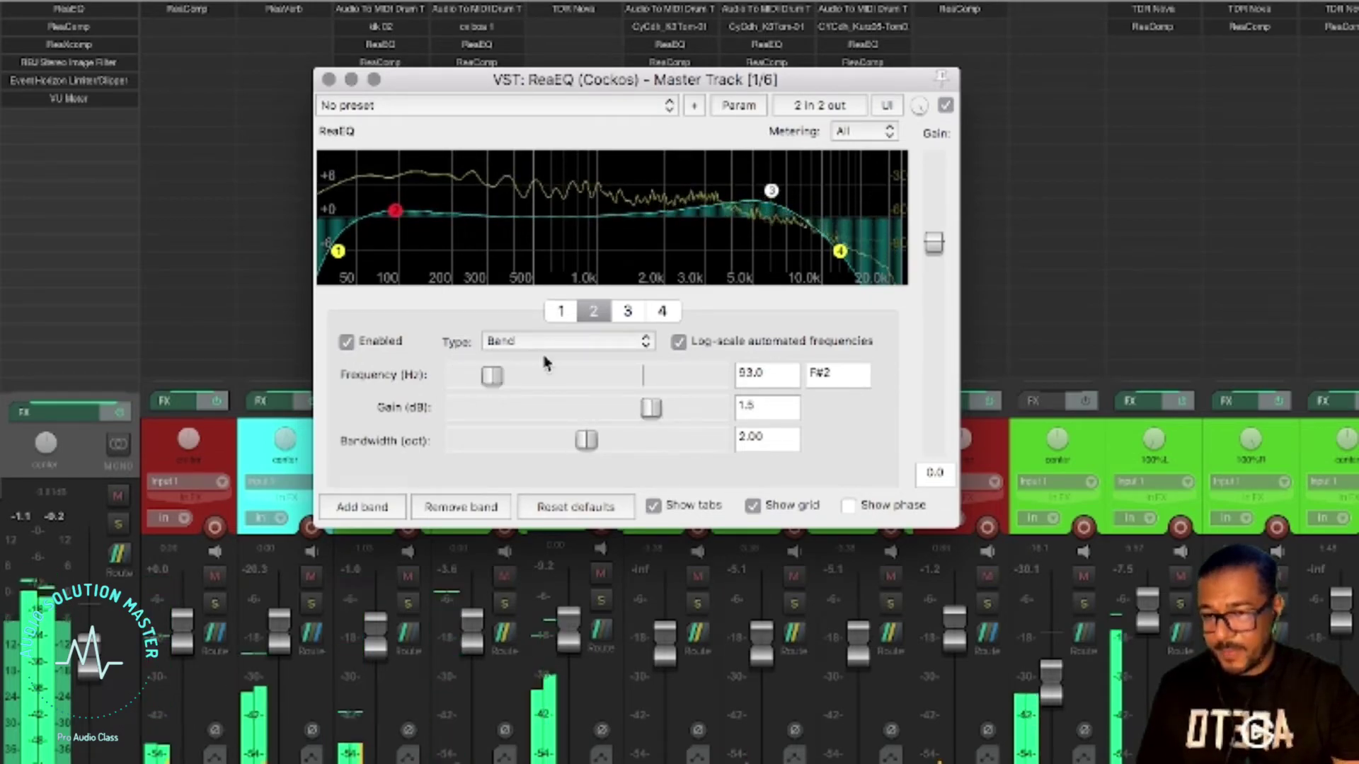
{"action": "left_click_drag", "start_coordinate": [653, 417], "coordinate": [658, 418]}
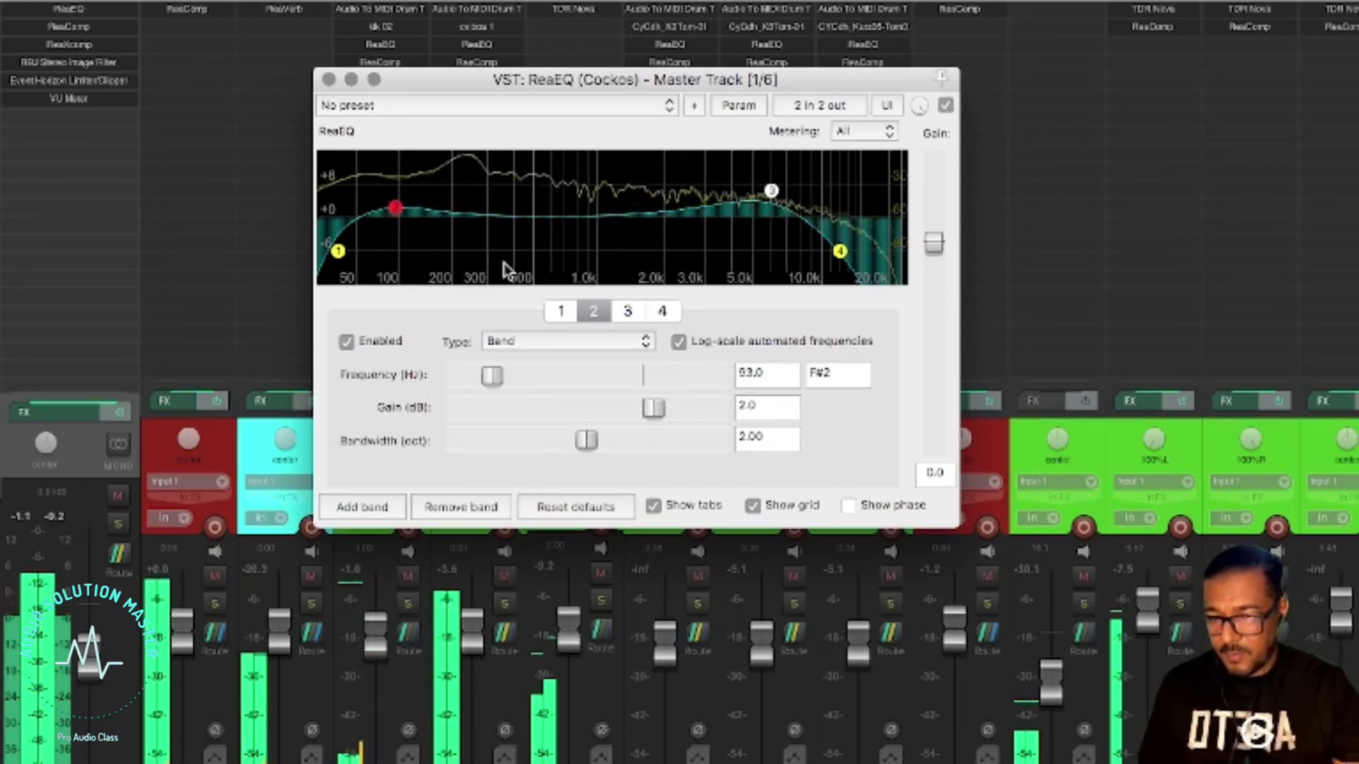
Add a narrow band cut to the master ReaEQ at 238.4 Hz, with -2.9 dB gain and 0.18 octave bandwidth, and audition it
{"action": "double_click", "coordinate": [469, 221]}
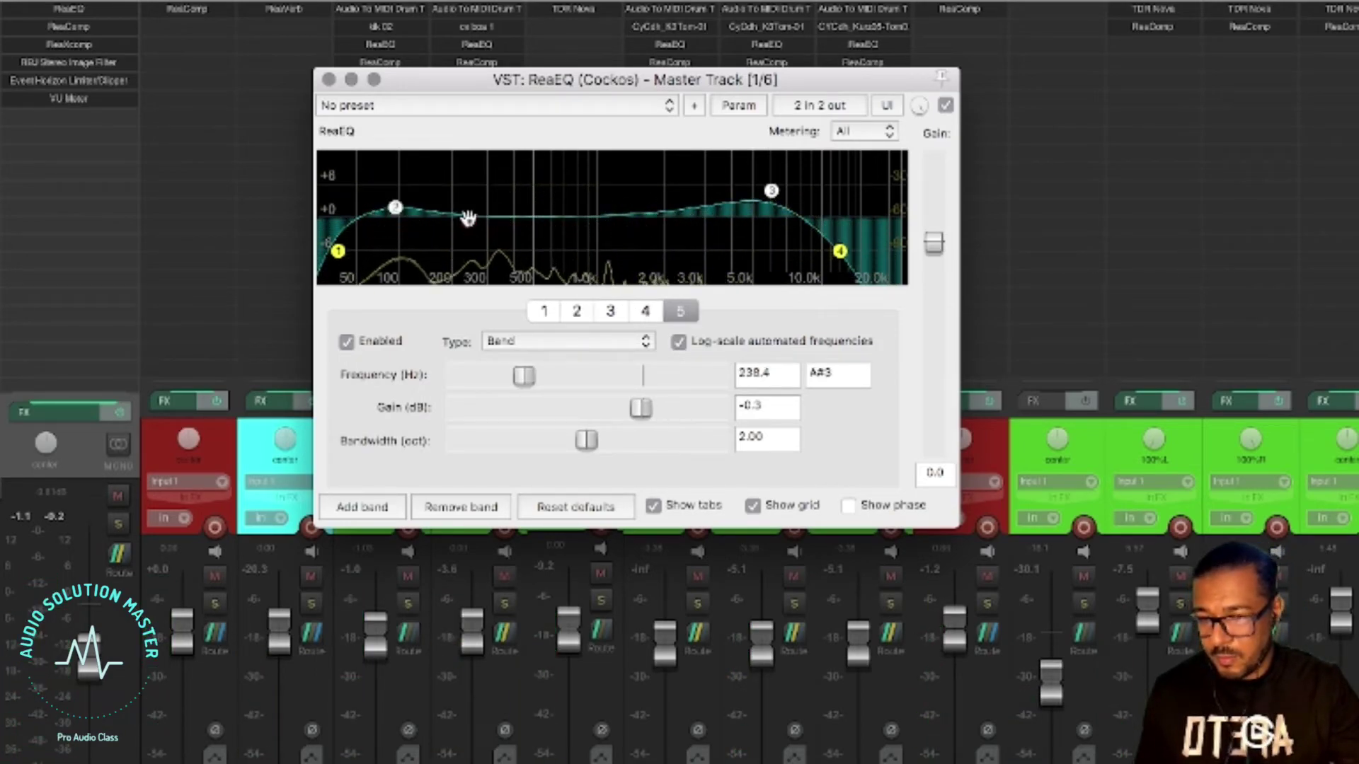
{"action": "left_click_drag", "start_coordinate": [469, 221], "coordinate": [469, 234]}
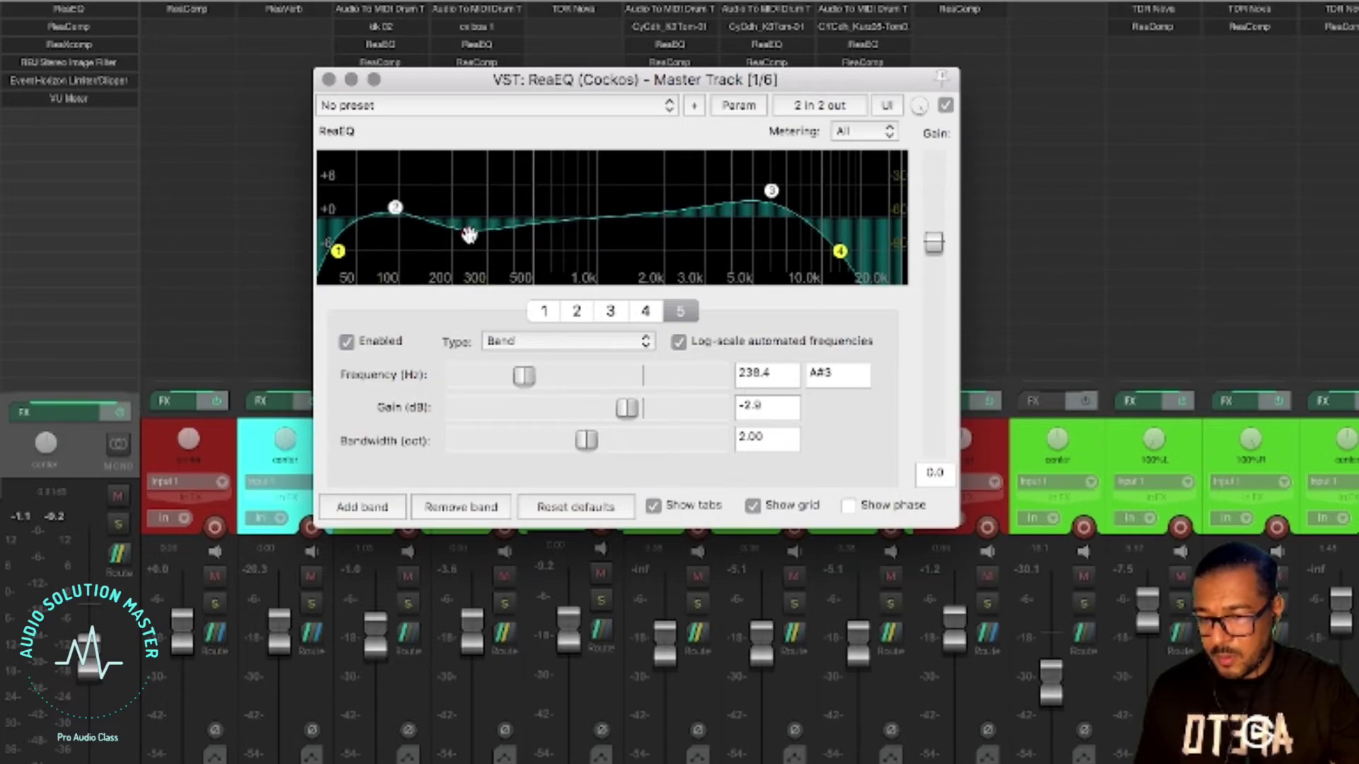
{"action": "left_click_drag", "start_coordinate": [586, 442], "coordinate": [451, 445]}
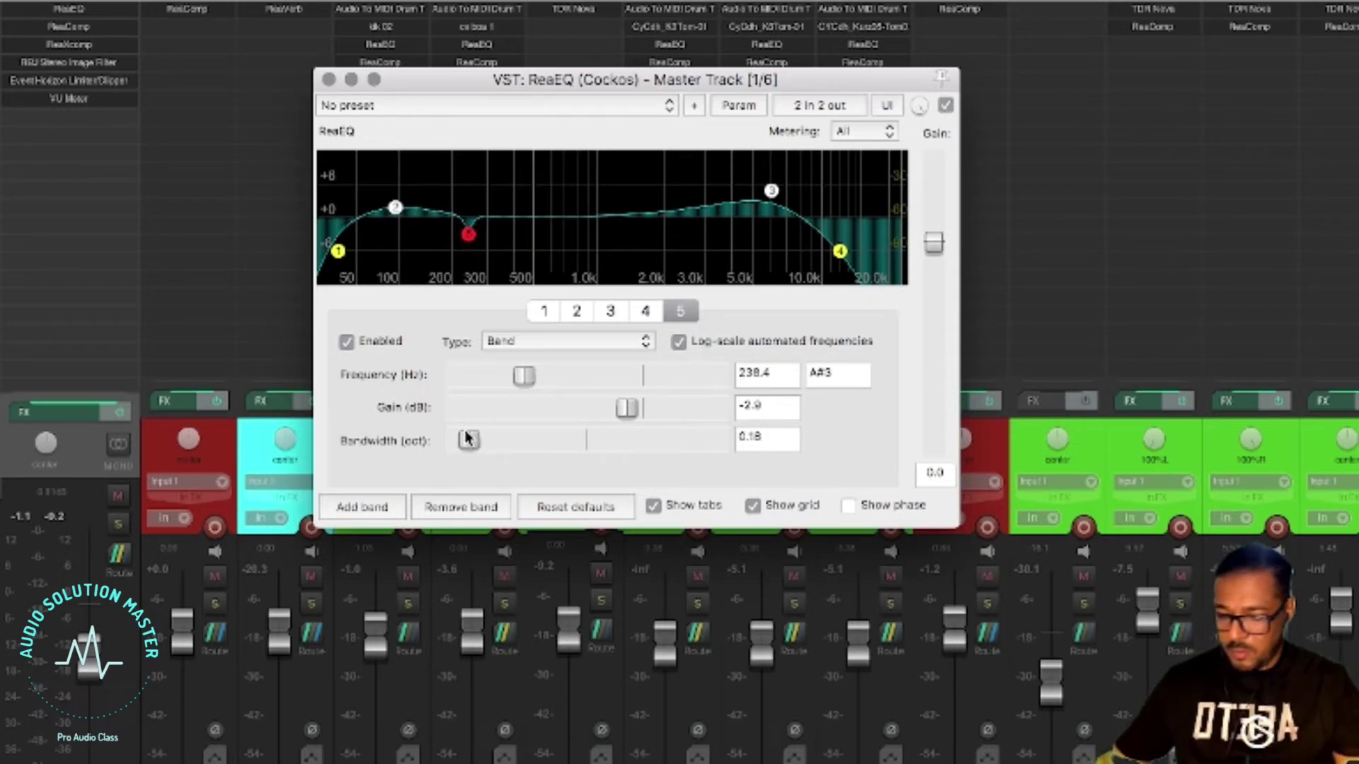
{"action": "key", "text": "space"}
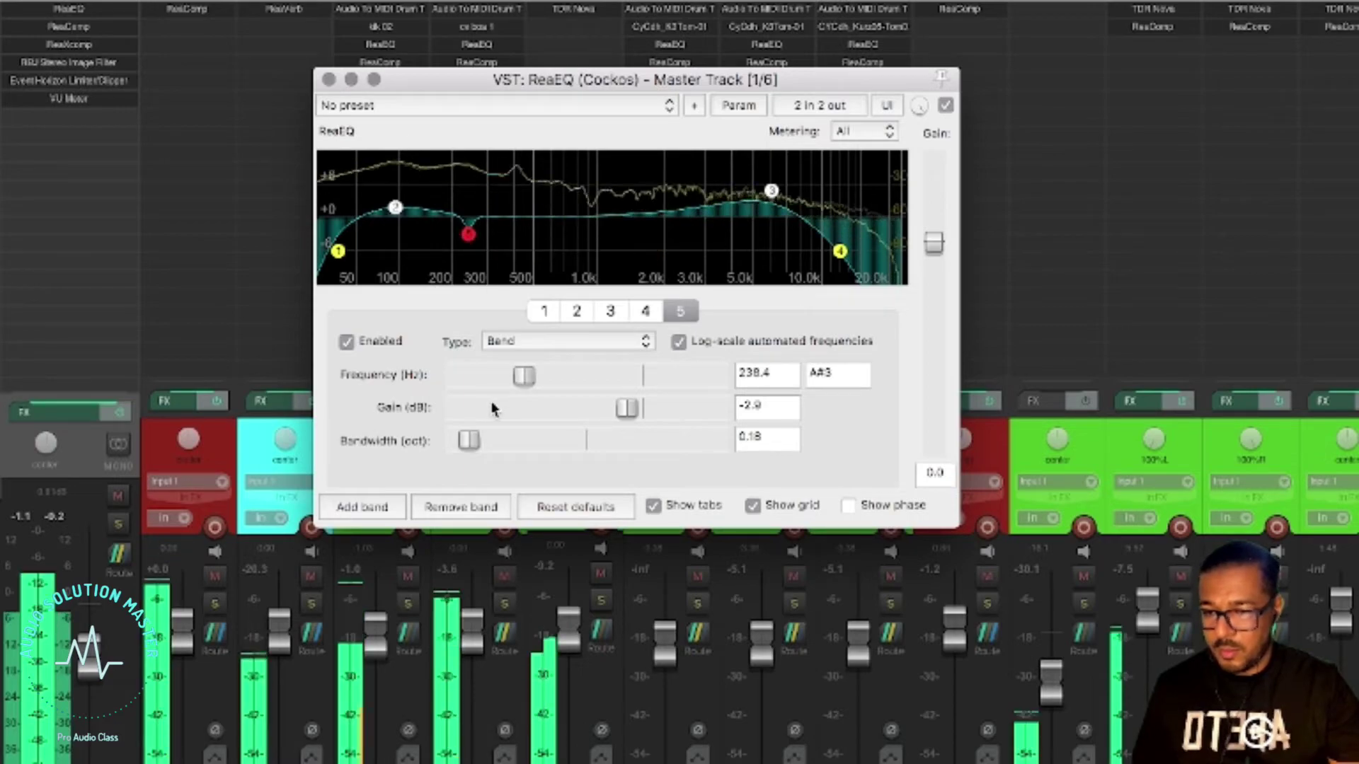
{"action": "left_click_drag", "start_coordinate": [622, 406], "coordinate": [623, 447]}
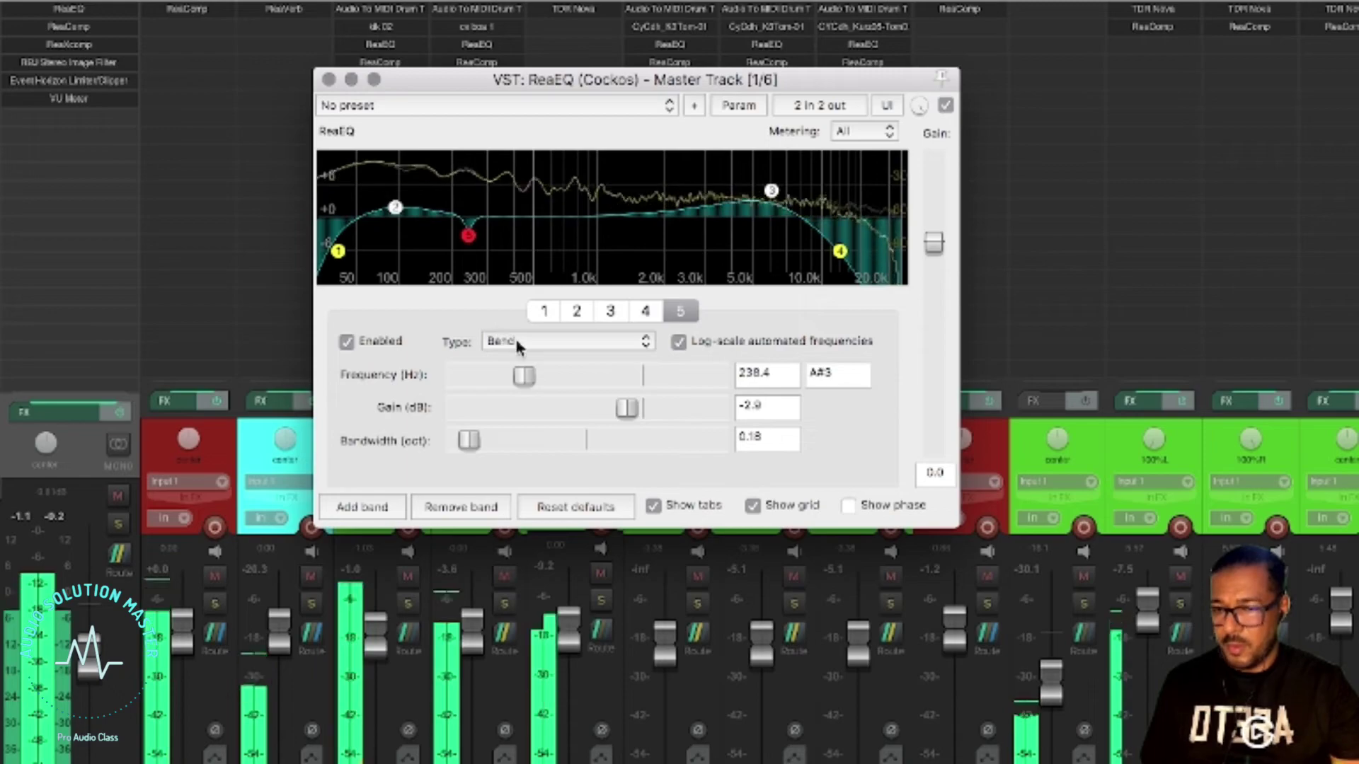
Raise the master ReaEQ's high-pass frequency to 45.0 Hz and play the mix
{"action": "left_click_drag", "start_coordinate": [338, 251], "coordinate": [349, 254]}
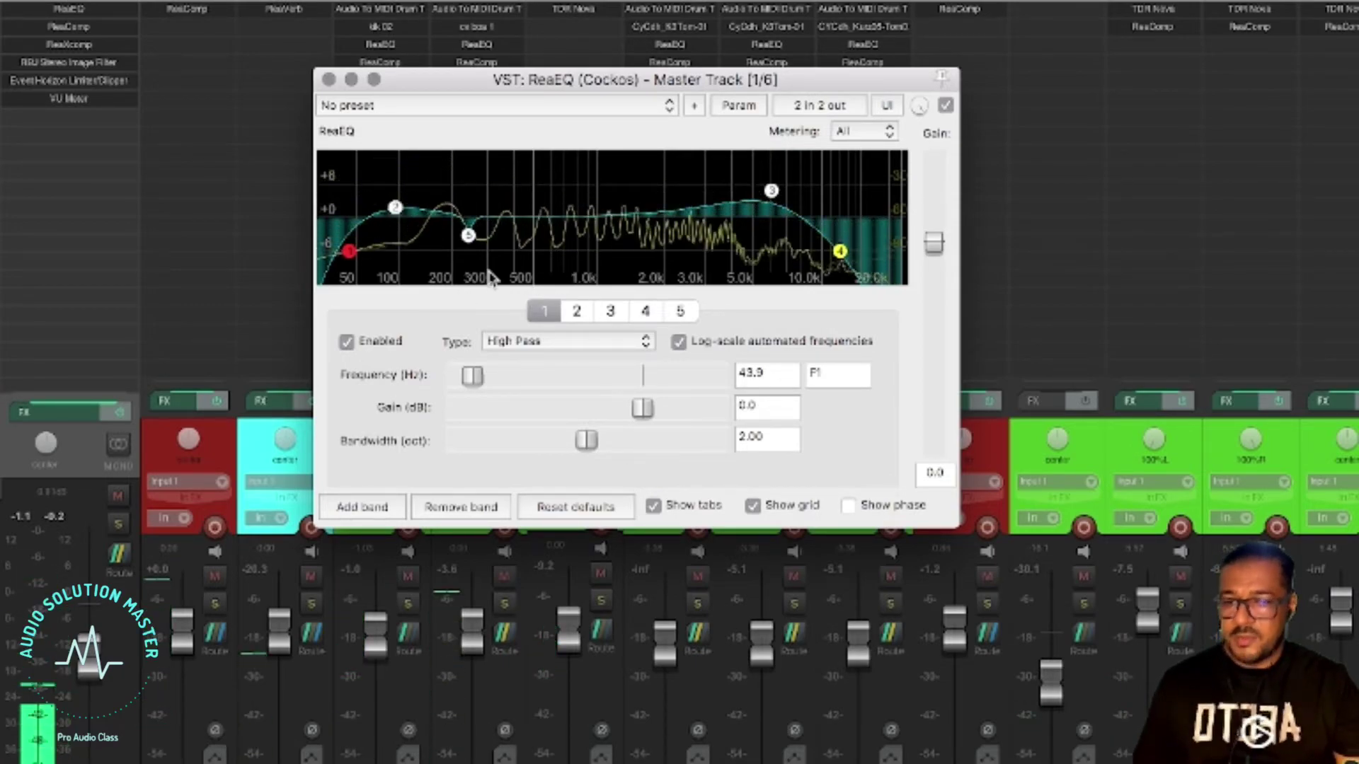
{"action": "mouse_move", "coordinate": [354, 251]}
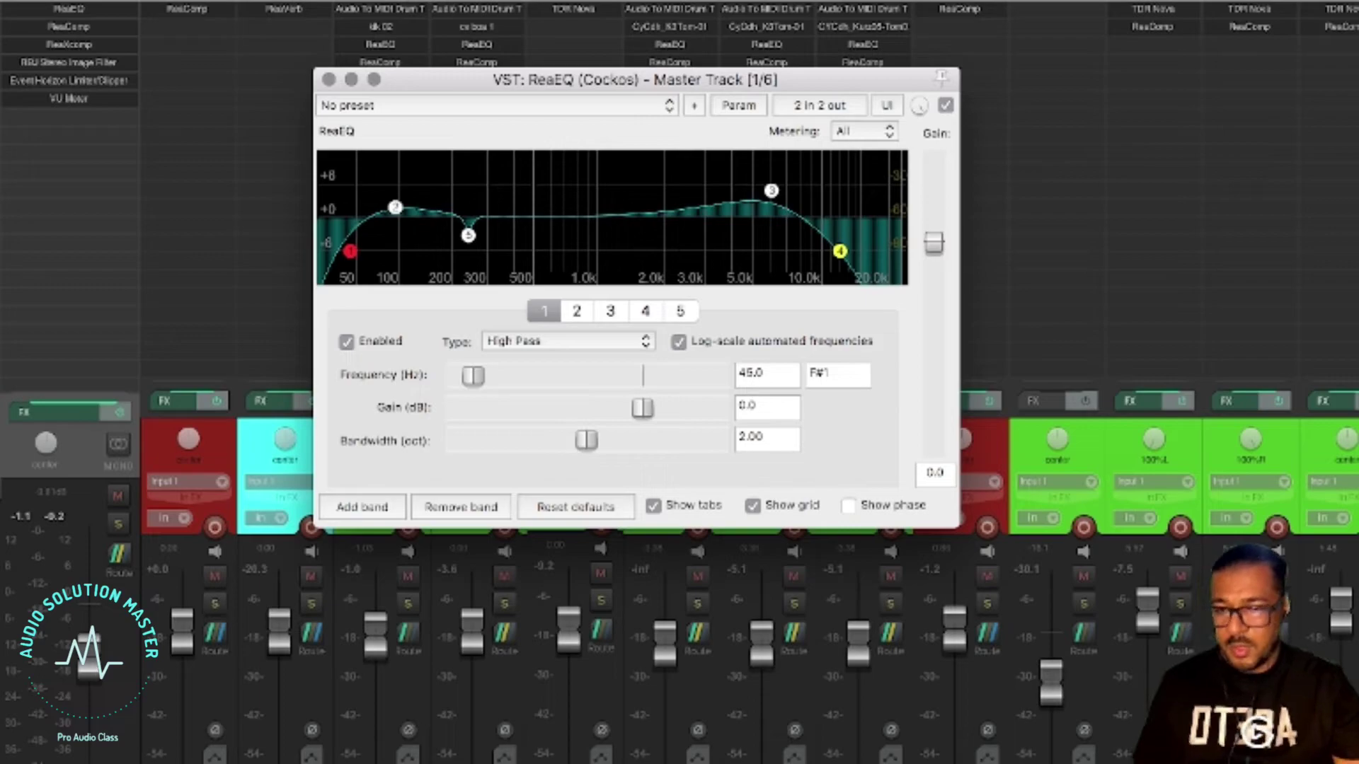
{"action": "key", "text": "space"}
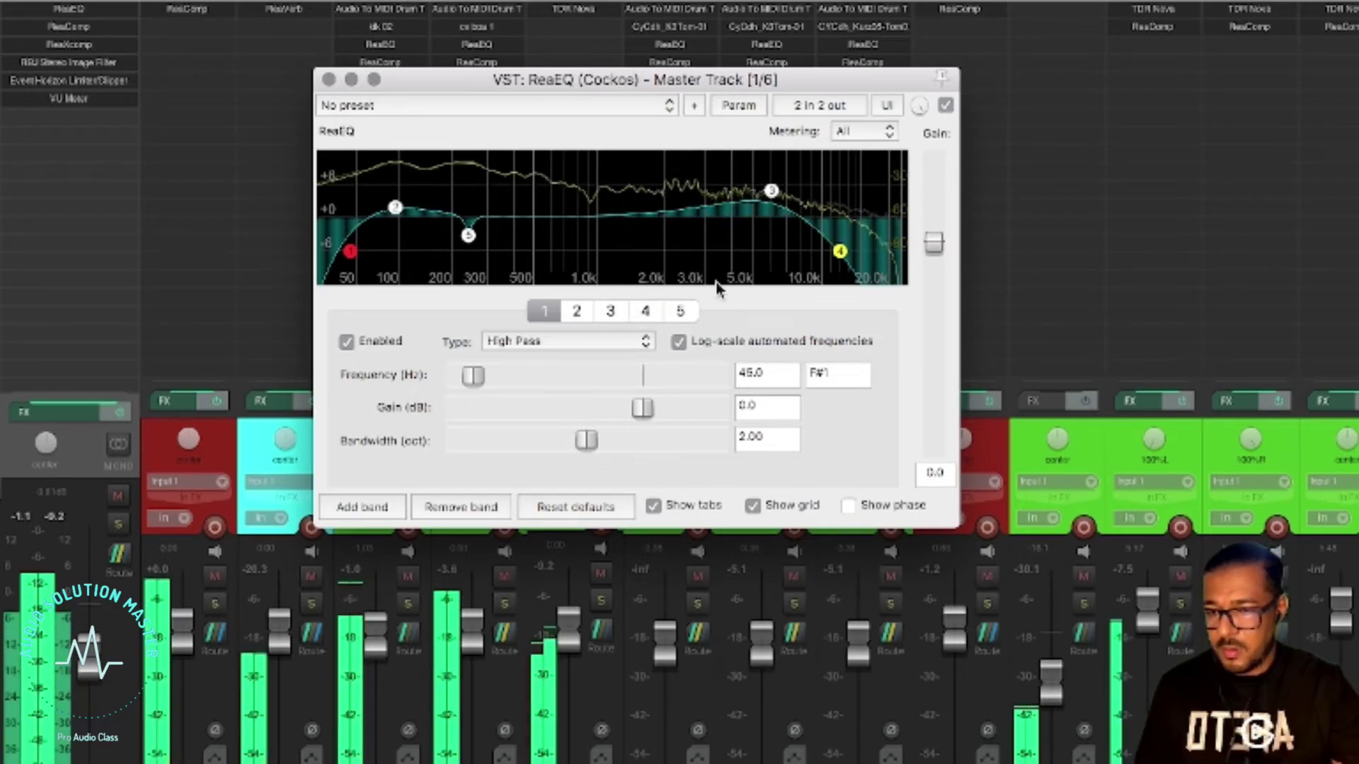
Set the narrow cut band's frequency to 240.0 Hz and compare the mix with ReaEQ bypassed and active
{"action": "left_click", "coordinate": [467, 236]}
{"action": "left_click", "coordinate": [777, 377]}
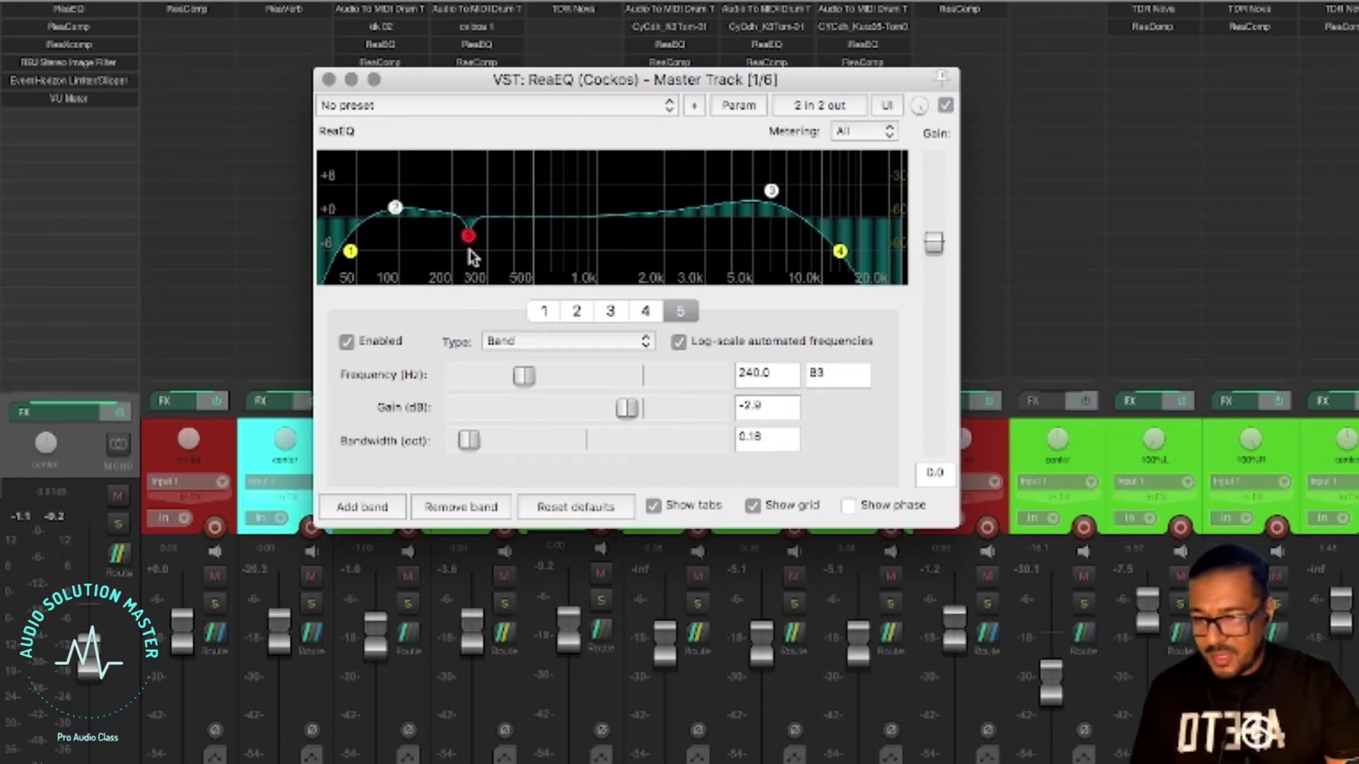
{"action": "key", "text": "space"}
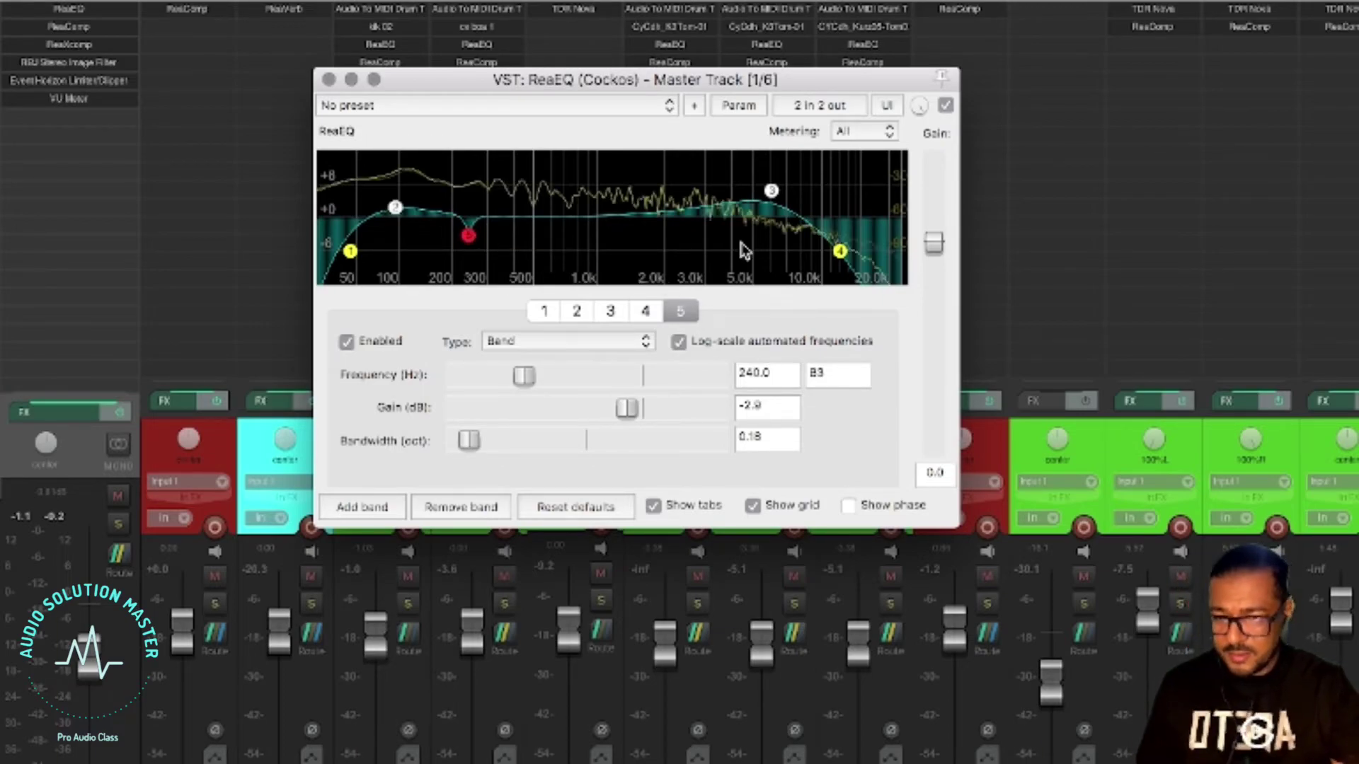
{"action": "left_click", "coordinate": [944, 107]}
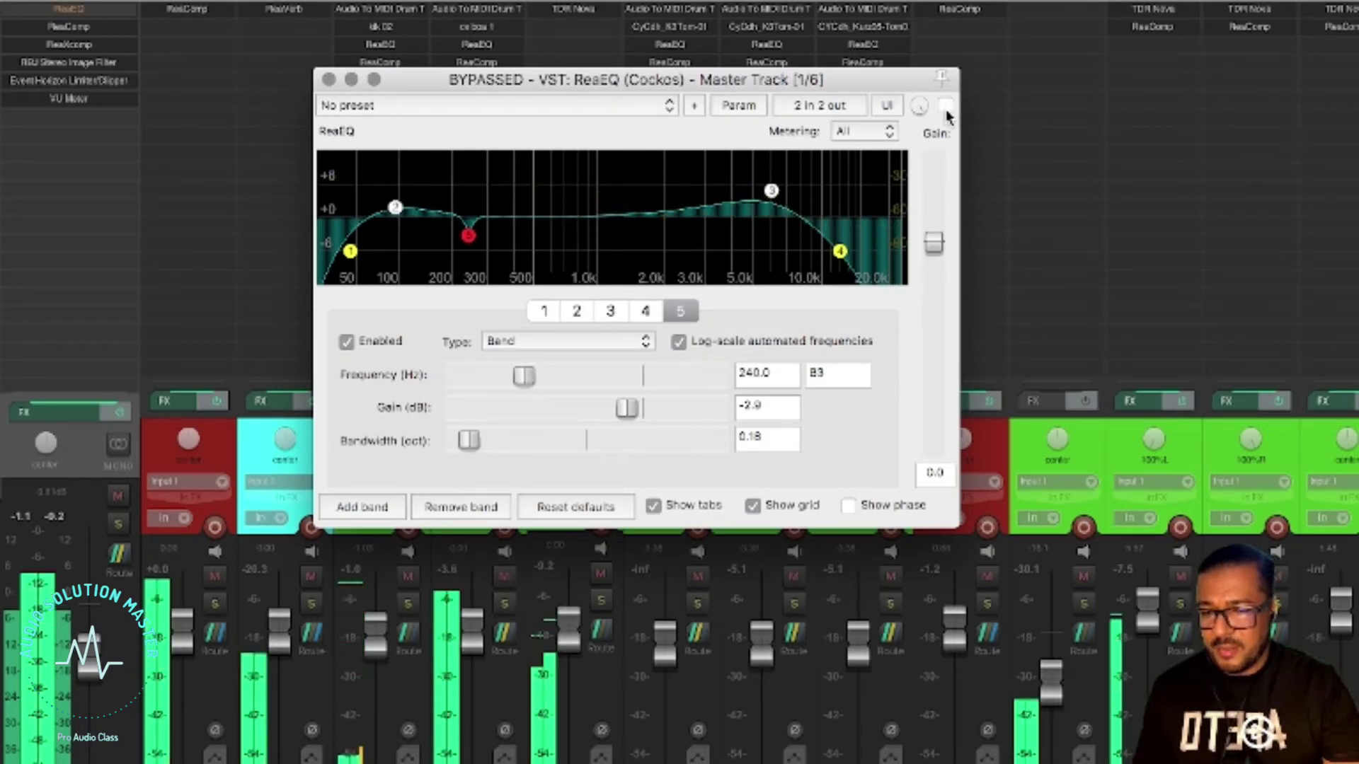
{"action": "left_click", "coordinate": [945, 107]}
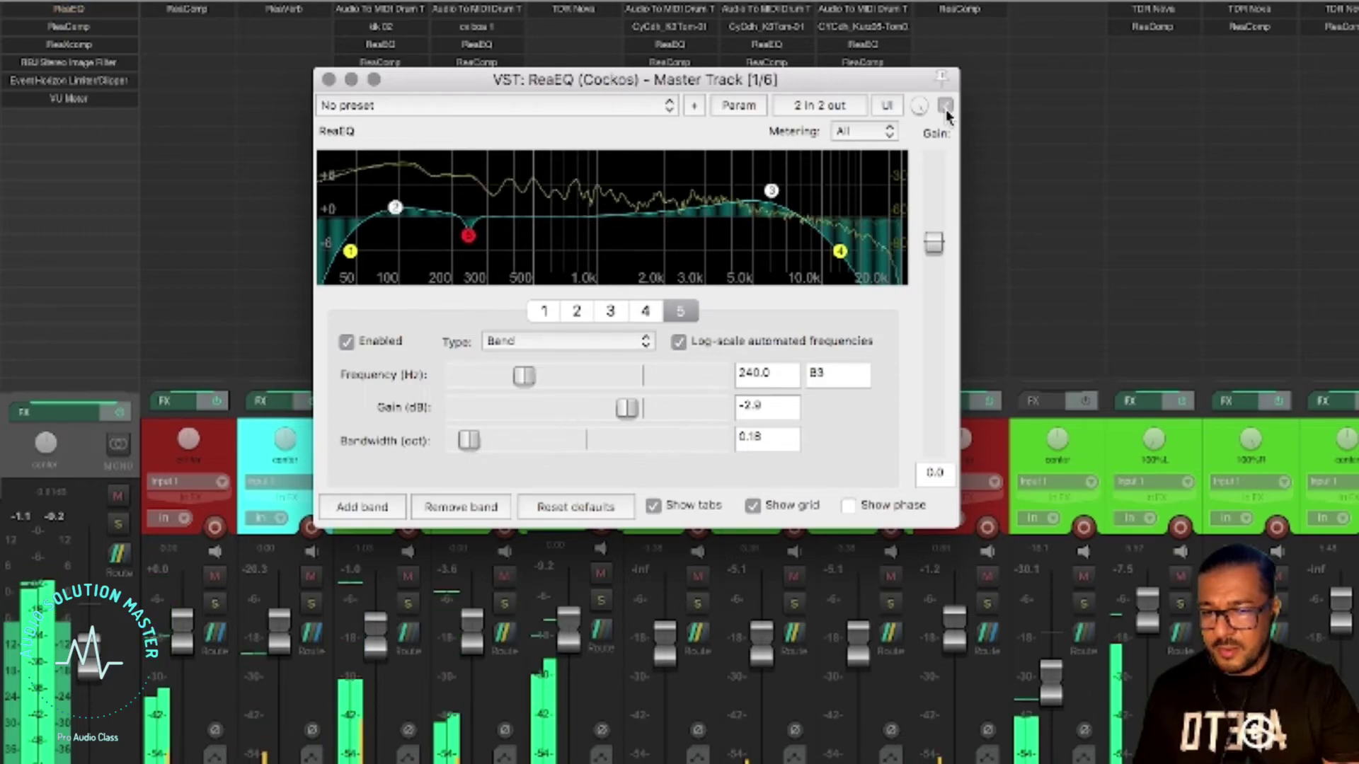
Set the low-pass band's frequency to 13000 Hz in the master ReaEQ
{"action": "left_click", "coordinate": [839, 251]}
{"action": "left_click", "coordinate": [772, 373]}
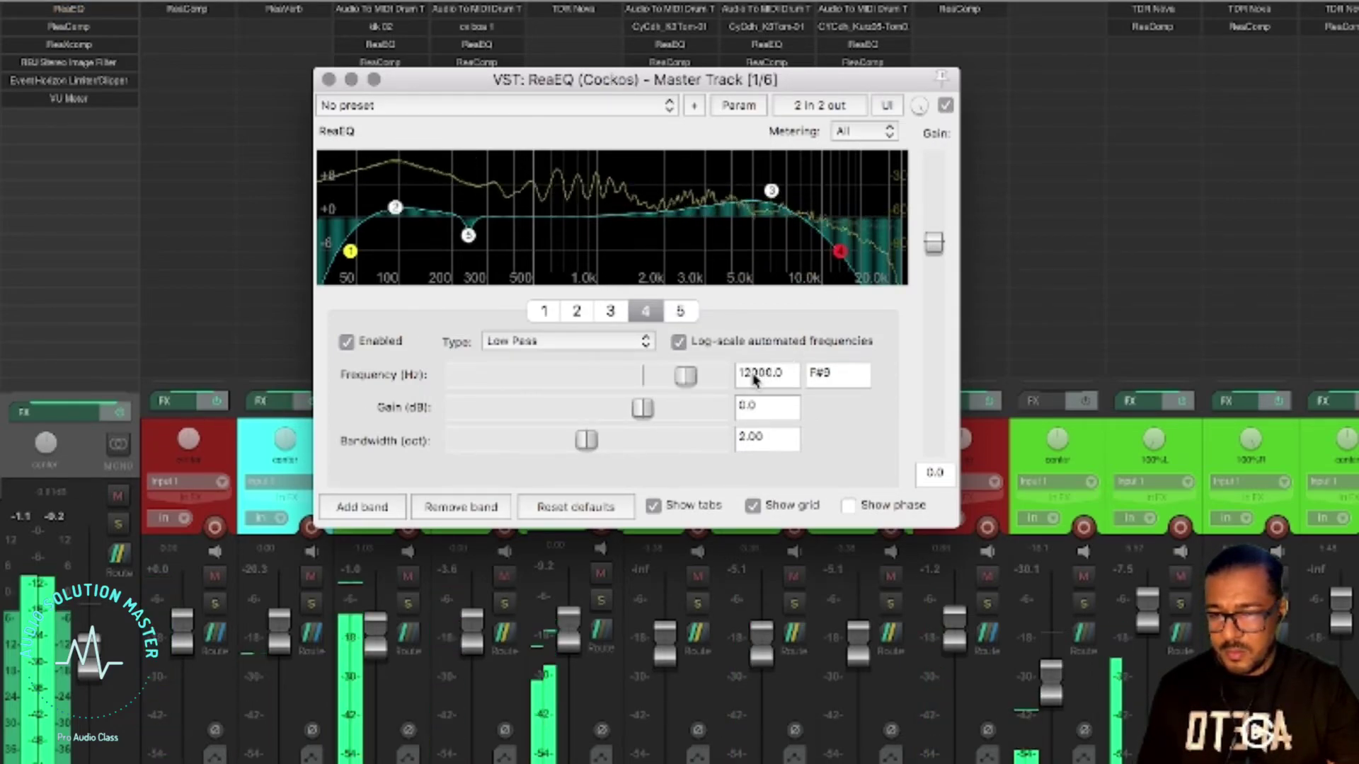
{"action": "left_click", "coordinate": [750, 373]}
{"action": "key", "text": "BackSpace"}
{"action": "type", "text": "3"}
{"action": "key", "text": "Return"}
{"action": "key", "text": "Return"}
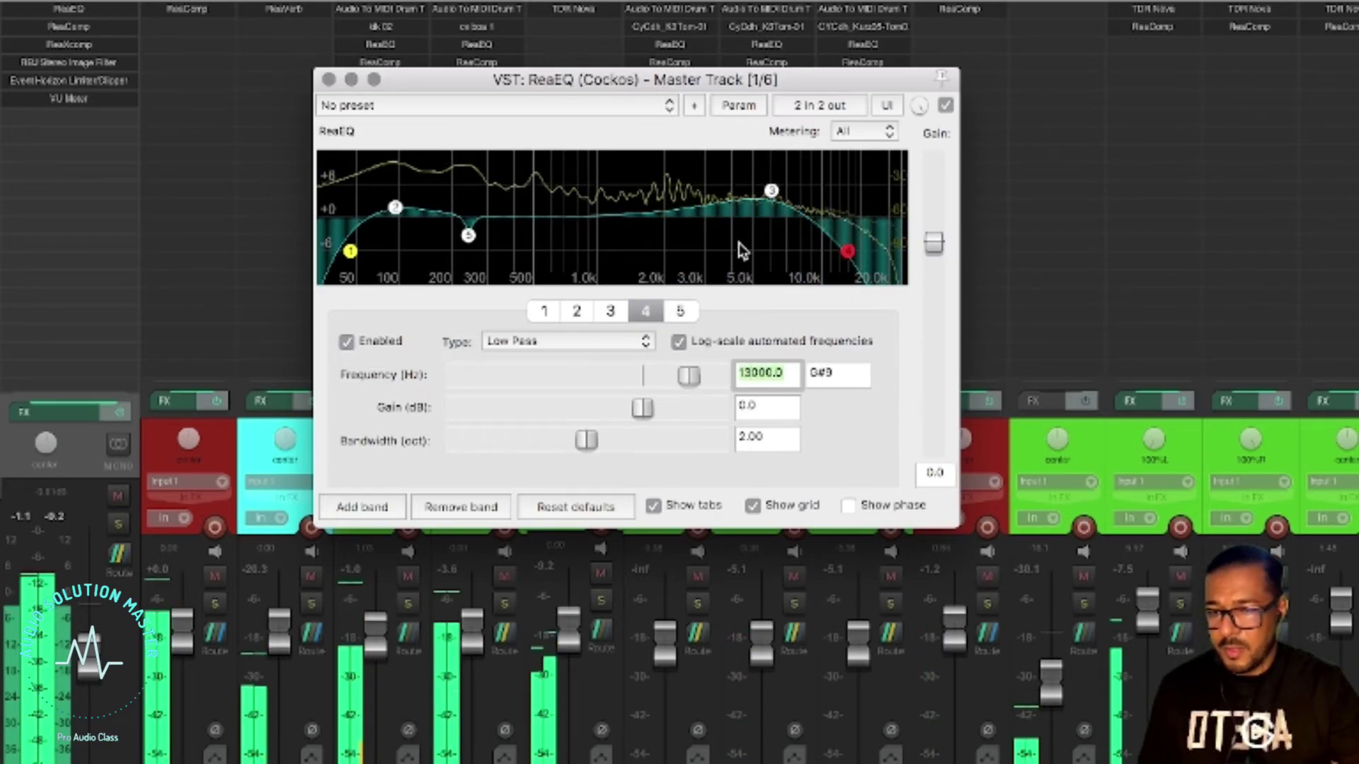
Compare the mix with ReaEQ bypassed and active, and look over the master ReaComp's Master Bus Glue settings
{"action": "left_click", "coordinate": [945, 105]}
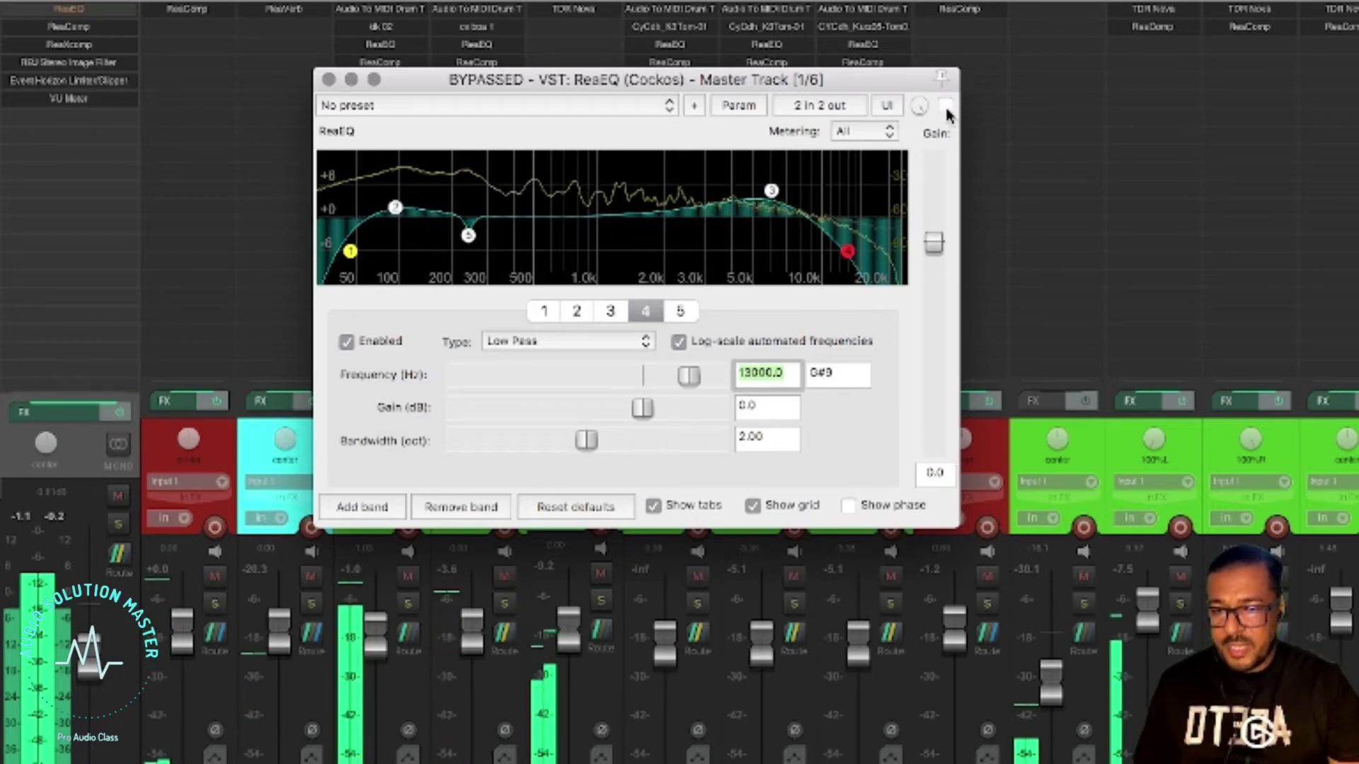
{"action": "left_click", "coordinate": [946, 107]}
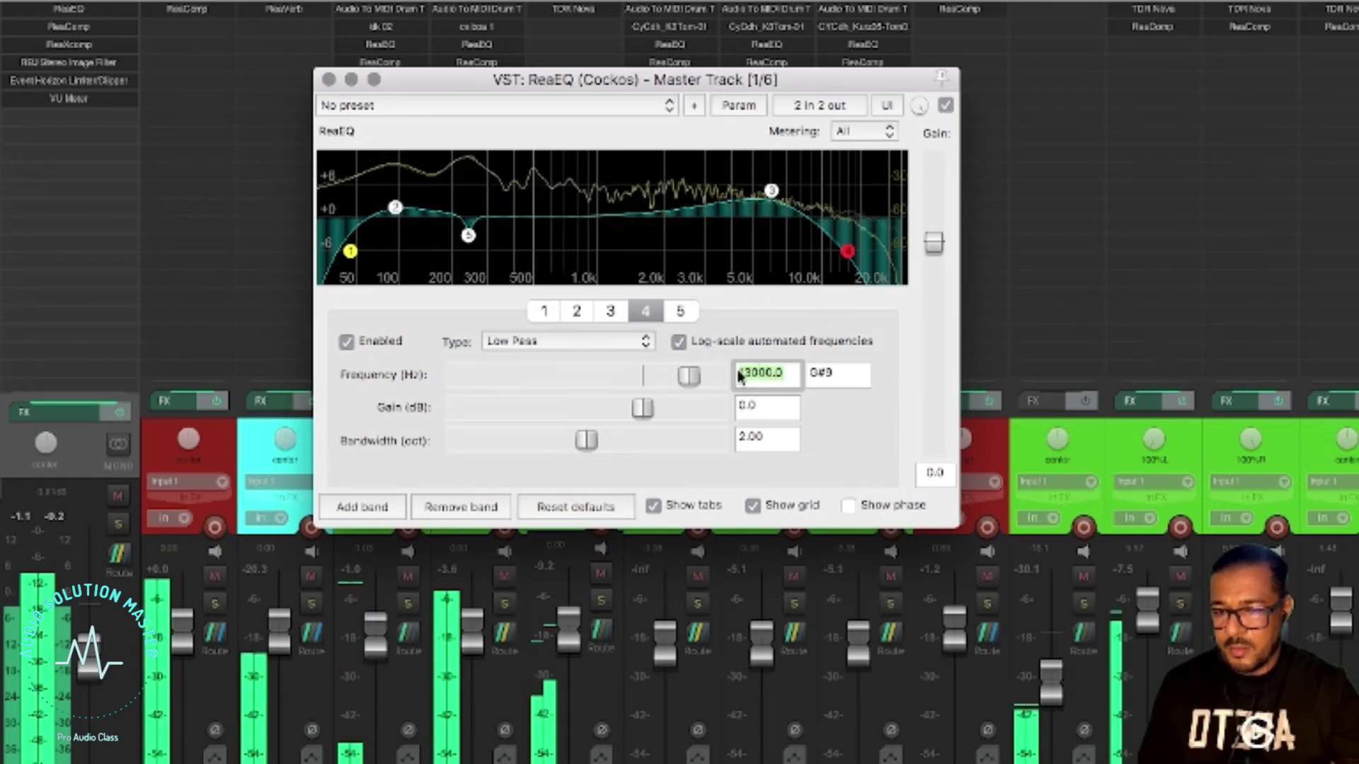
{"action": "left_click", "coordinate": [395, 208]}
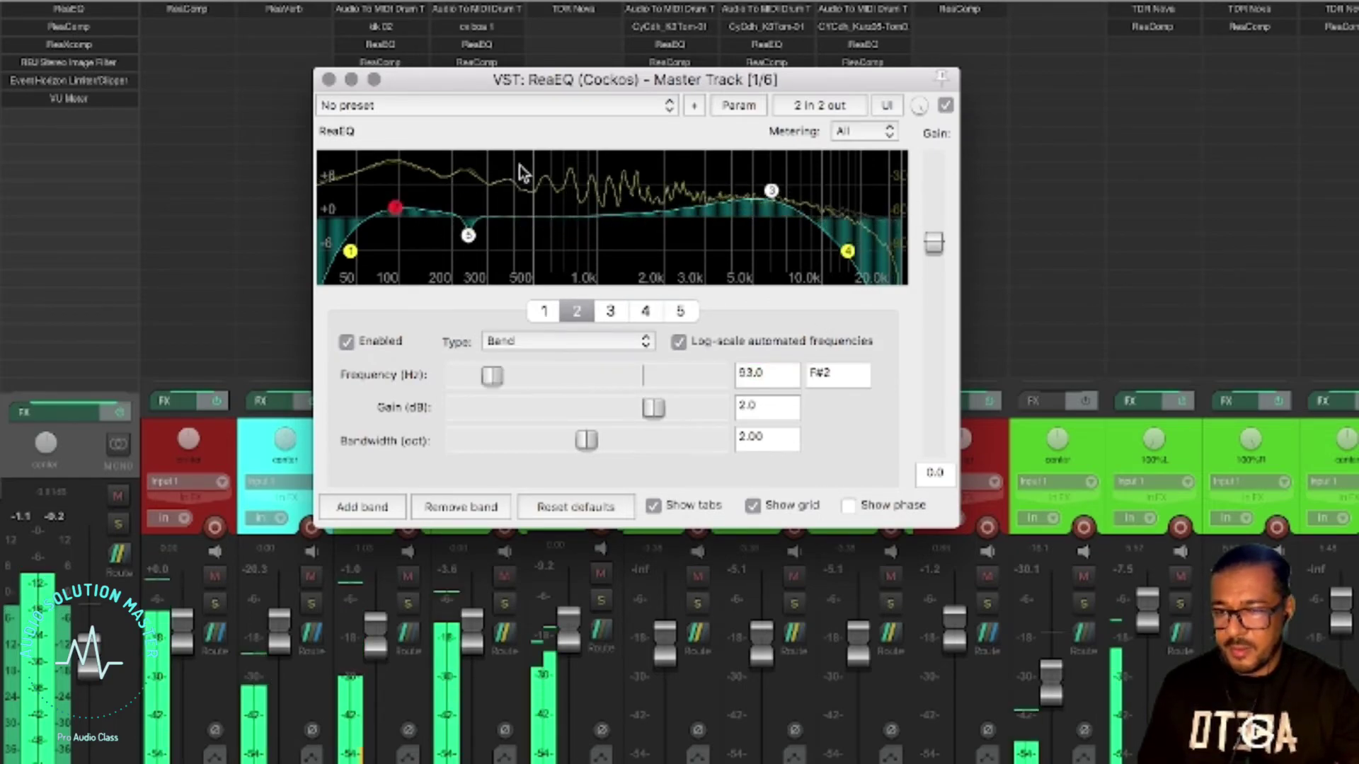
{"action": "left_click", "coordinate": [330, 80]}
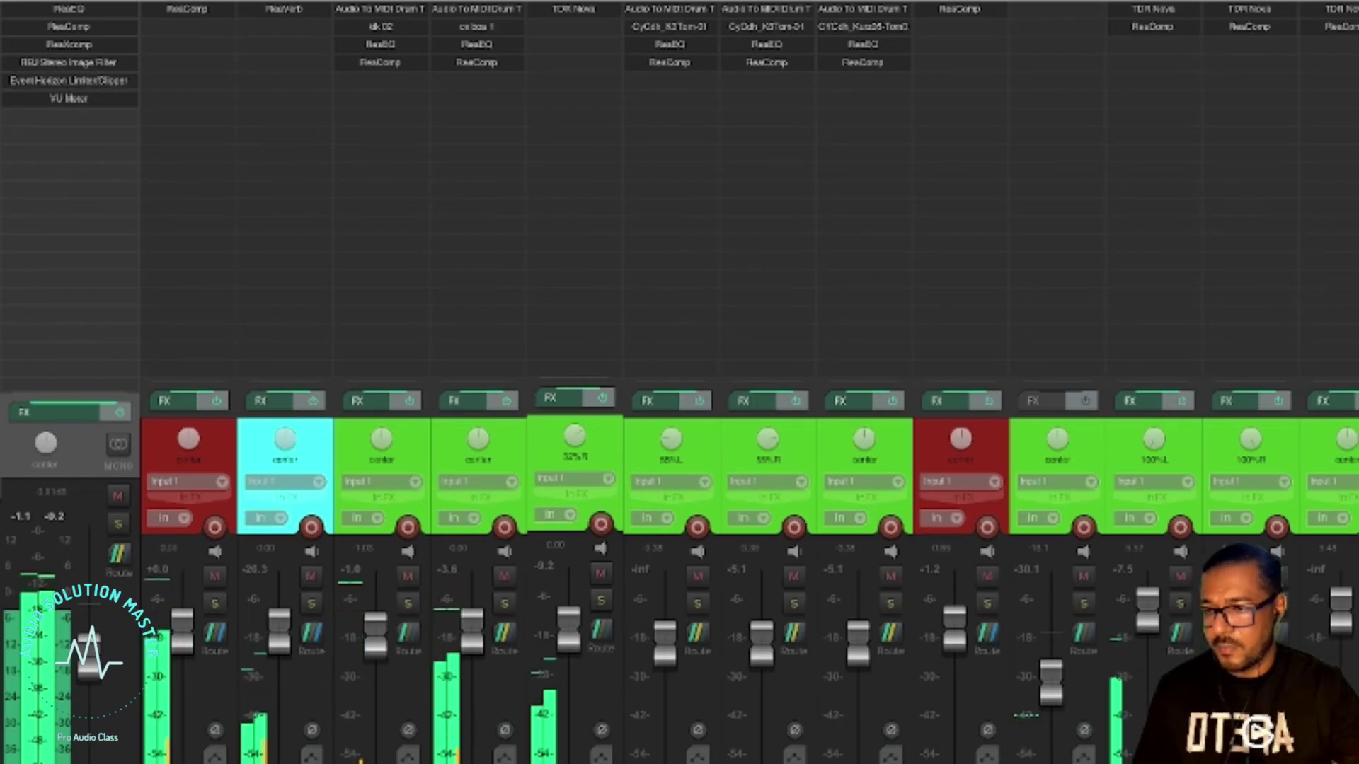
{"action": "double_click", "coordinate": [75, 27]}
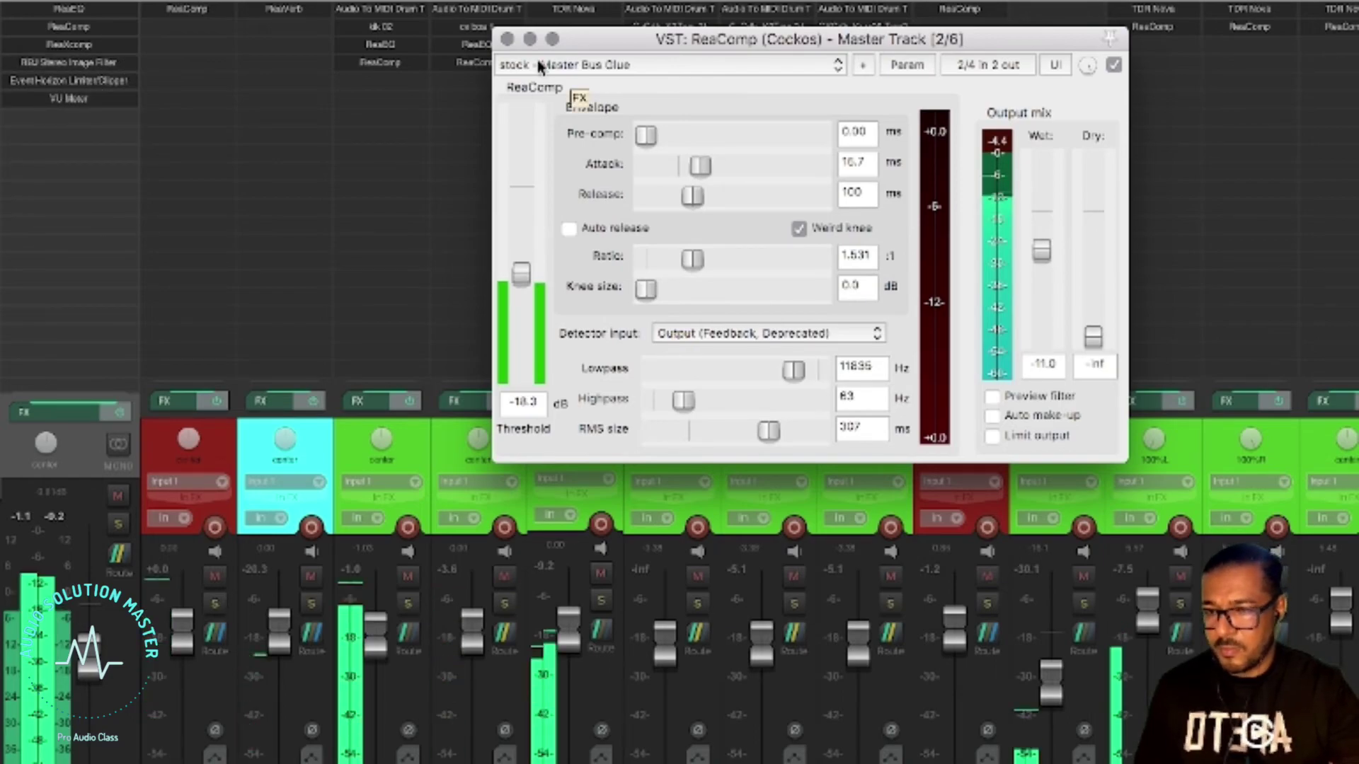
{"action": "left_click", "coordinate": [507, 39]}
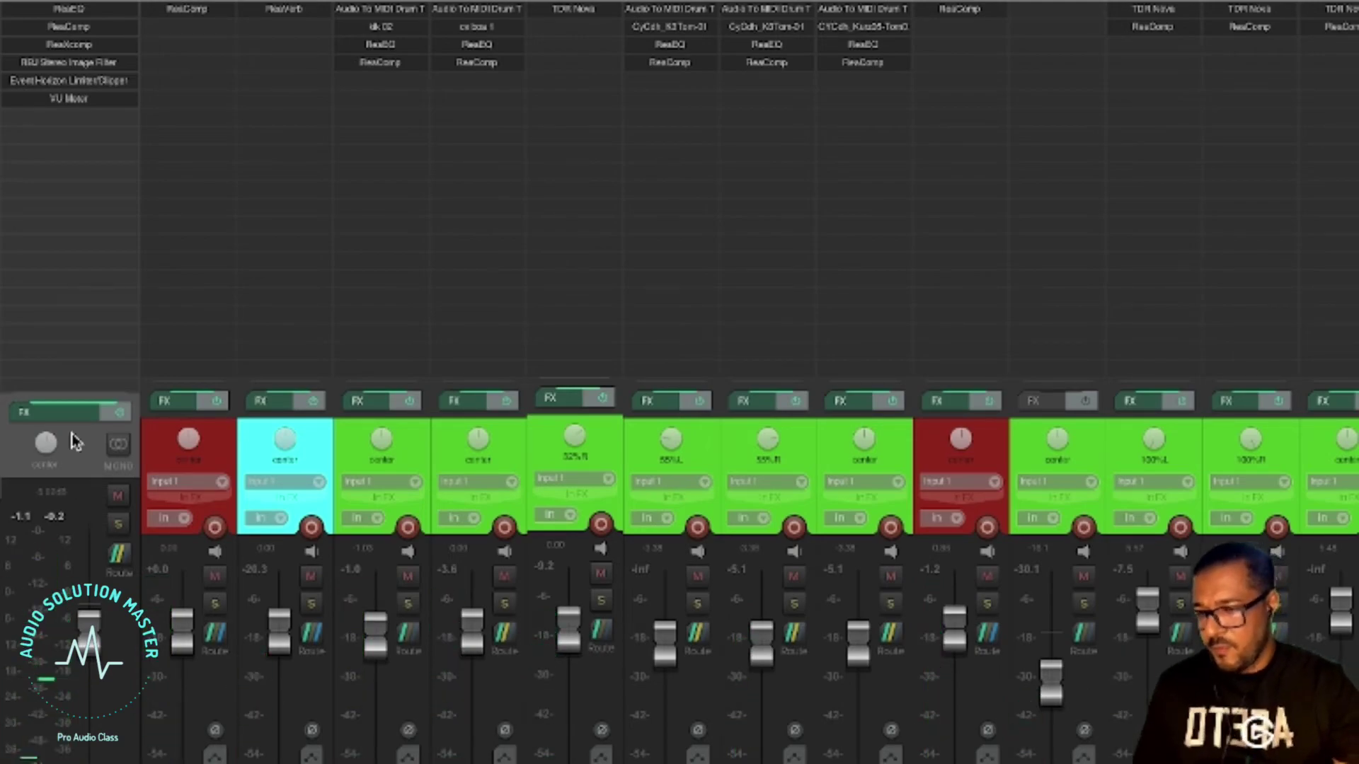
Compare the mix with the whole master FX chain bypassed and active, and reset the master peak readings
{"action": "left_click", "coordinate": [119, 416]}
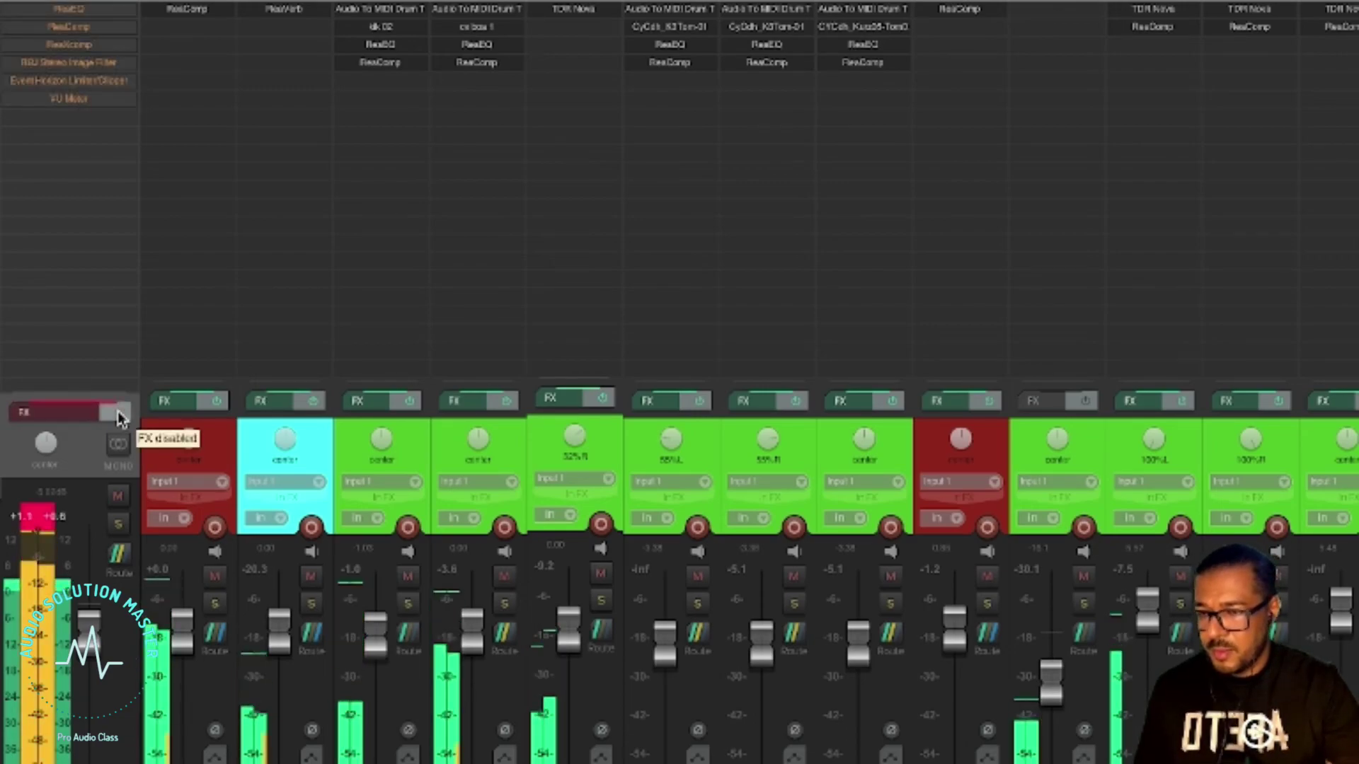
{"action": "left_click", "coordinate": [119, 416]}
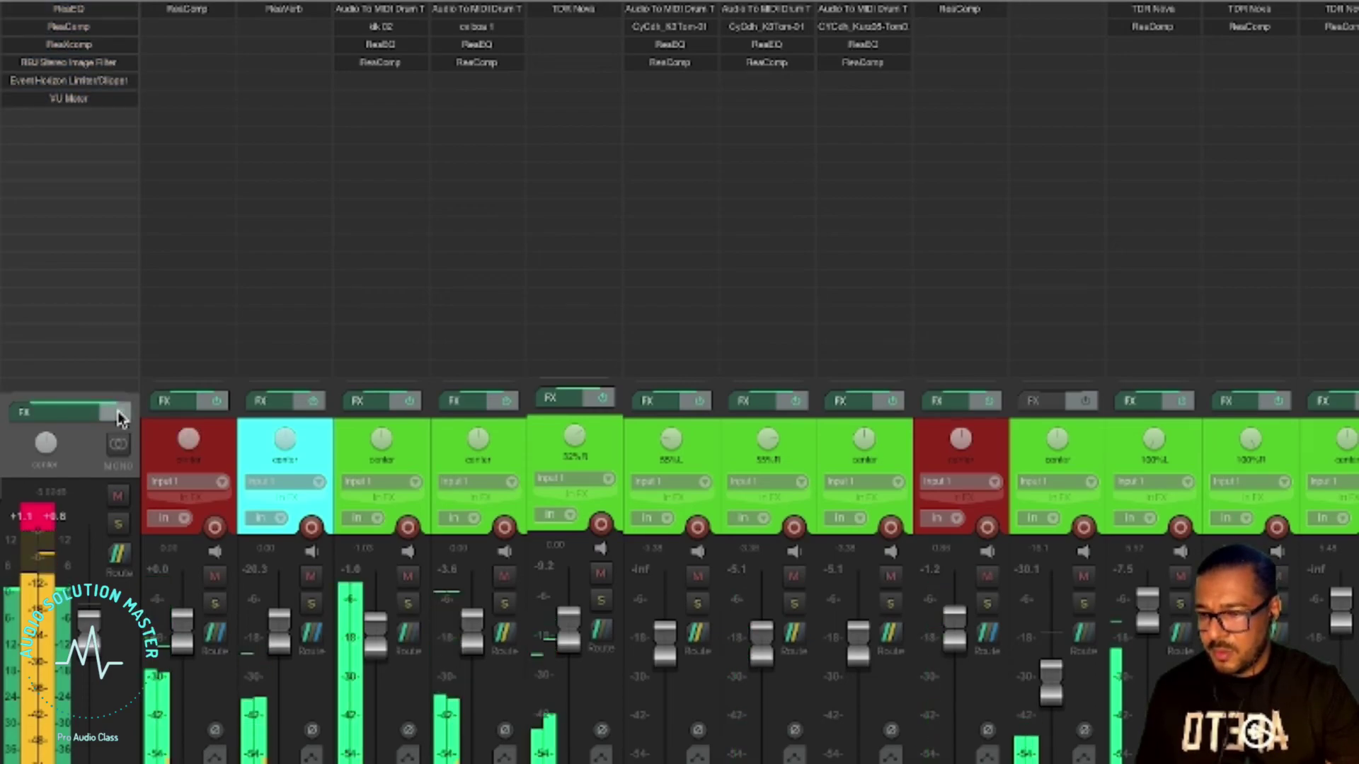
{"action": "left_click", "coordinate": [46, 522]}
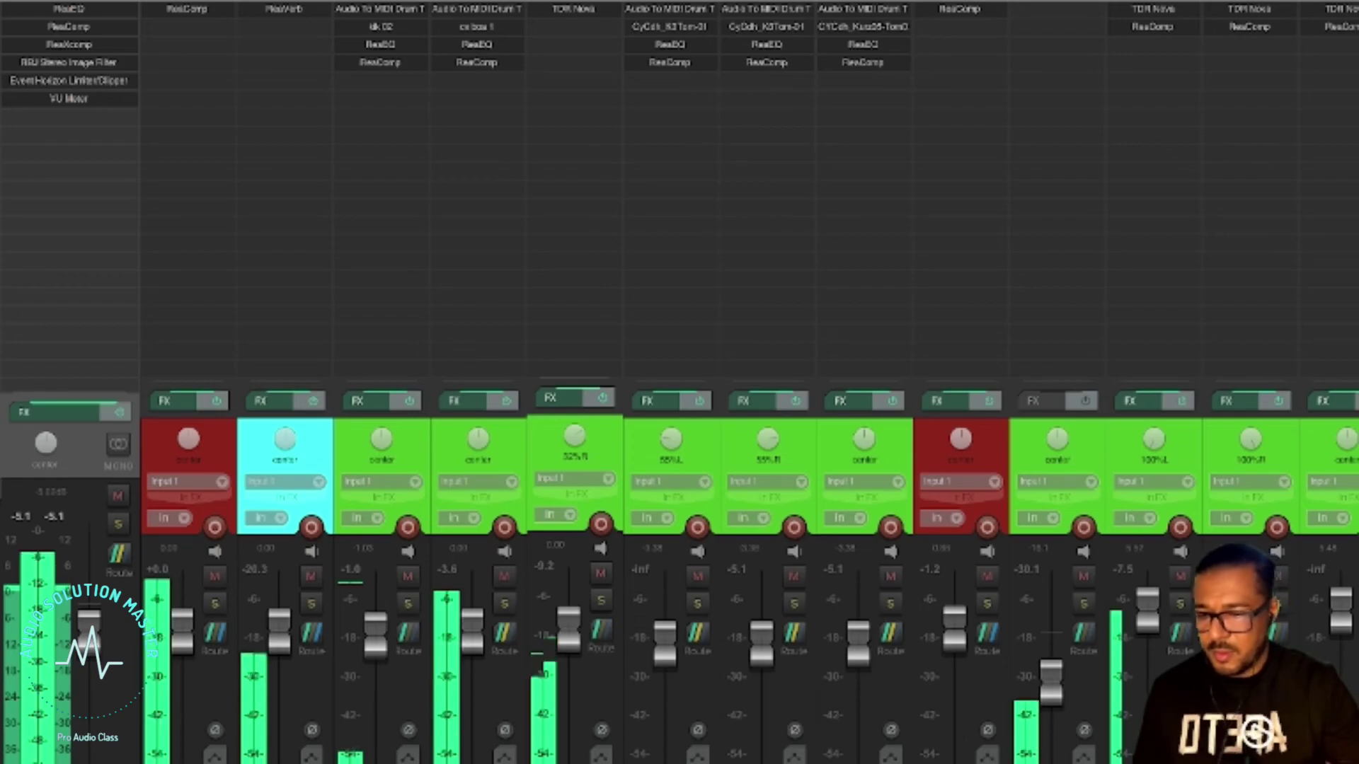
Bring up the master track's floating plugin windows and place the Event Horizon Limiter/Clipper below ReaComp beside the VU Meter
{"action": "scroll", "coordinate": [748, 566], "scroll_direction": "right", "scroll_amount": 4}
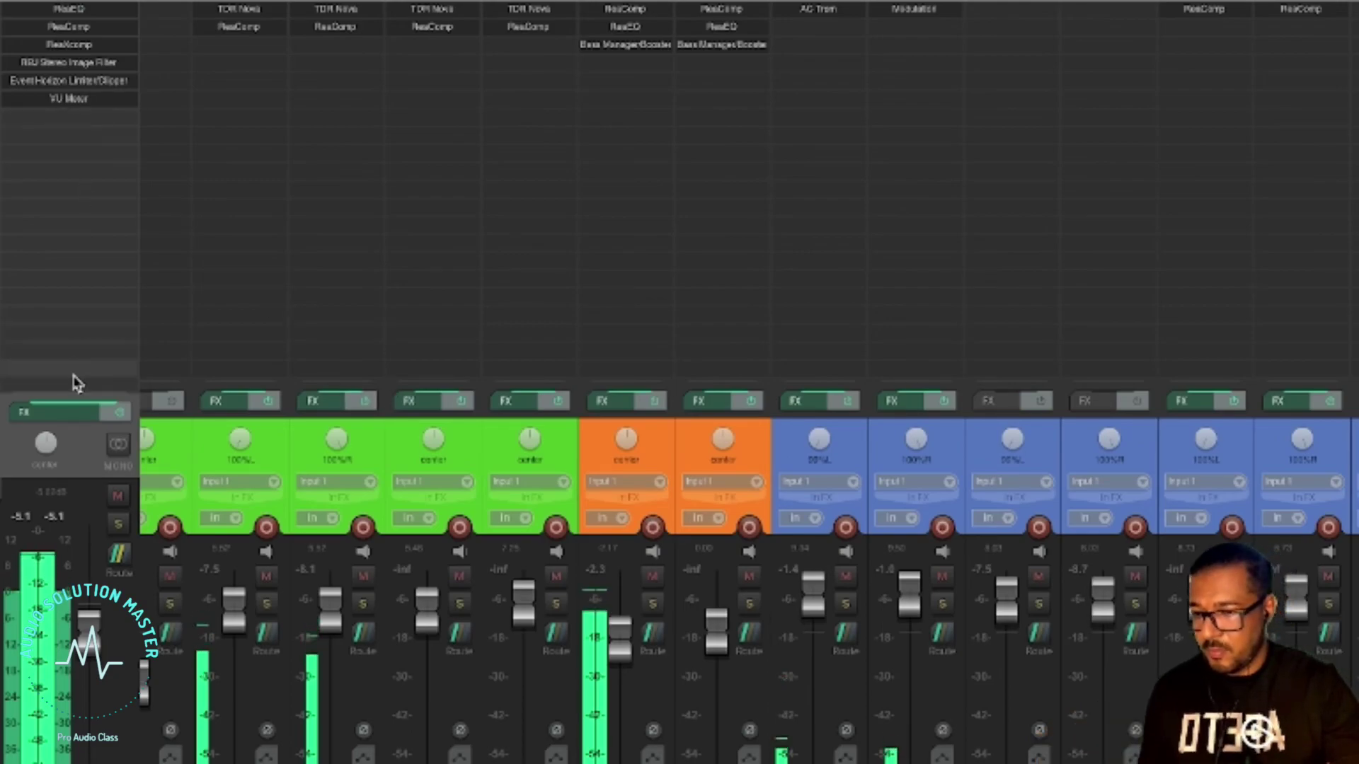
{"action": "left_click", "coordinate": [73, 416]}
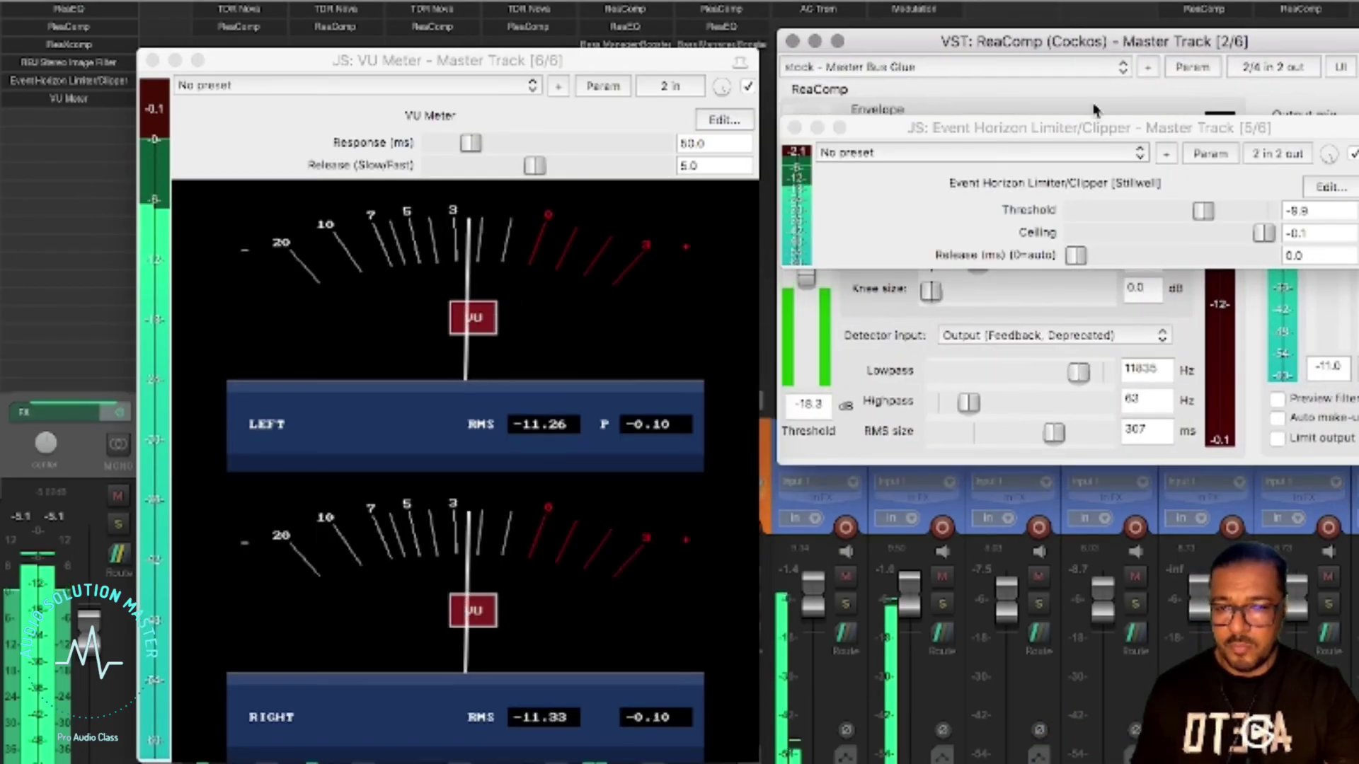
{"action": "left_click_drag", "start_coordinate": [1078, 134], "coordinate": [1075, 497]}
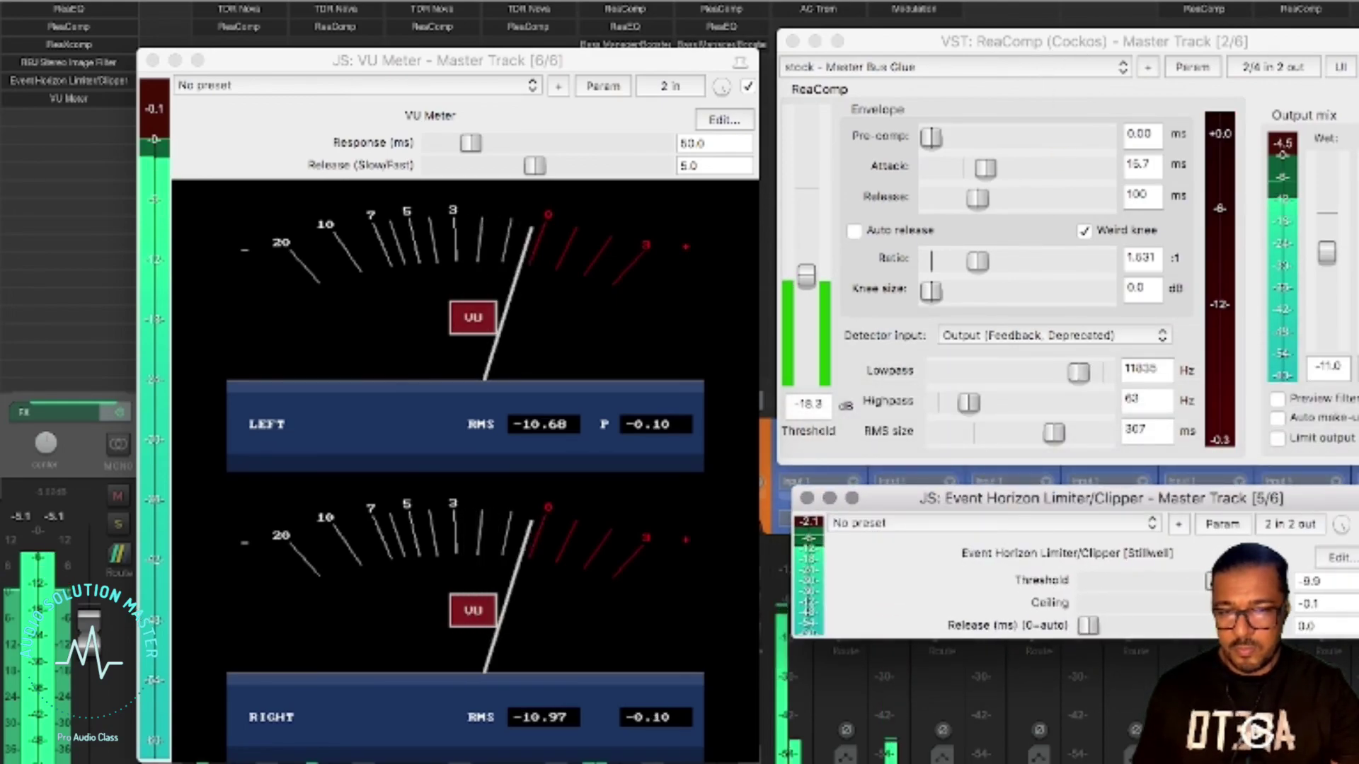
Lower the ReaComp threshold to -19.7 dB and the limiter ceiling to -0.4 during playback, and stop the mix
{"action": "left_click", "coordinate": [1056, 146]}
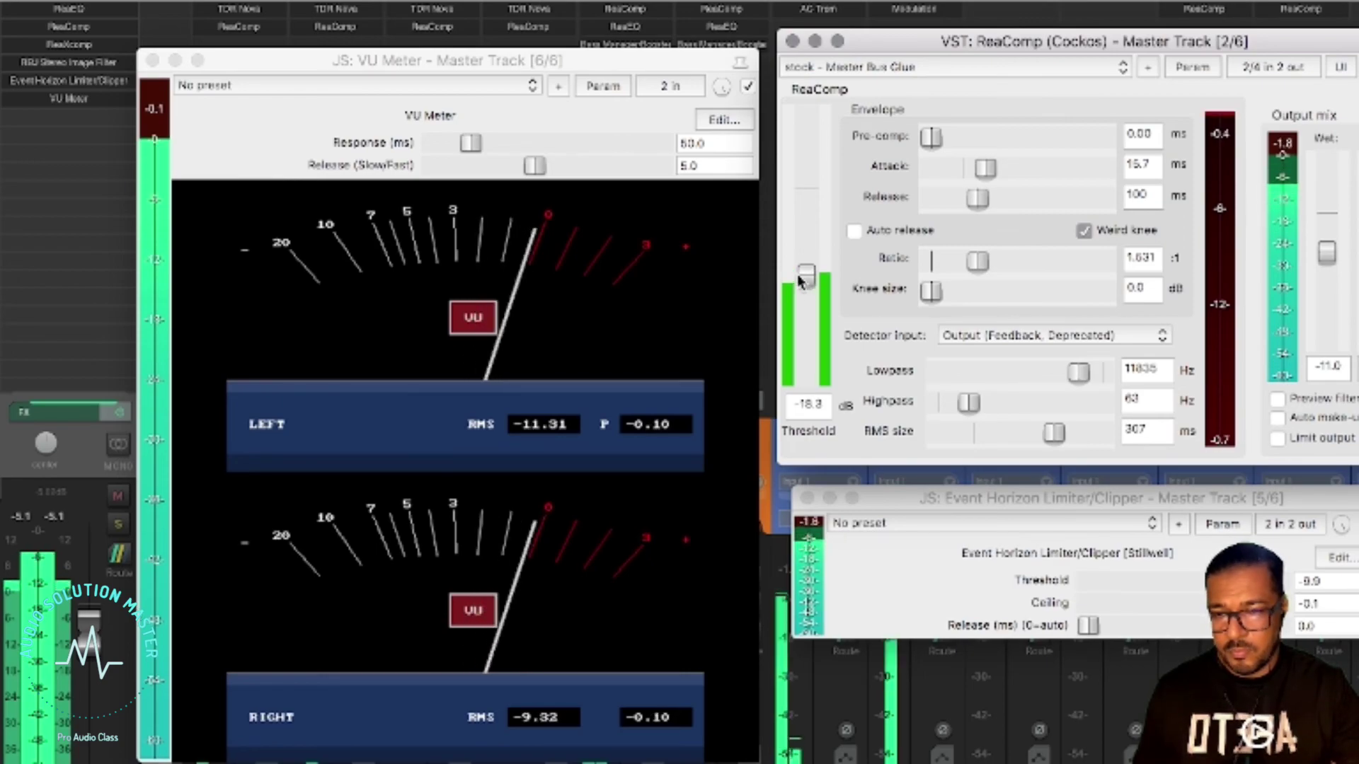
{"action": "key", "text": "space"}
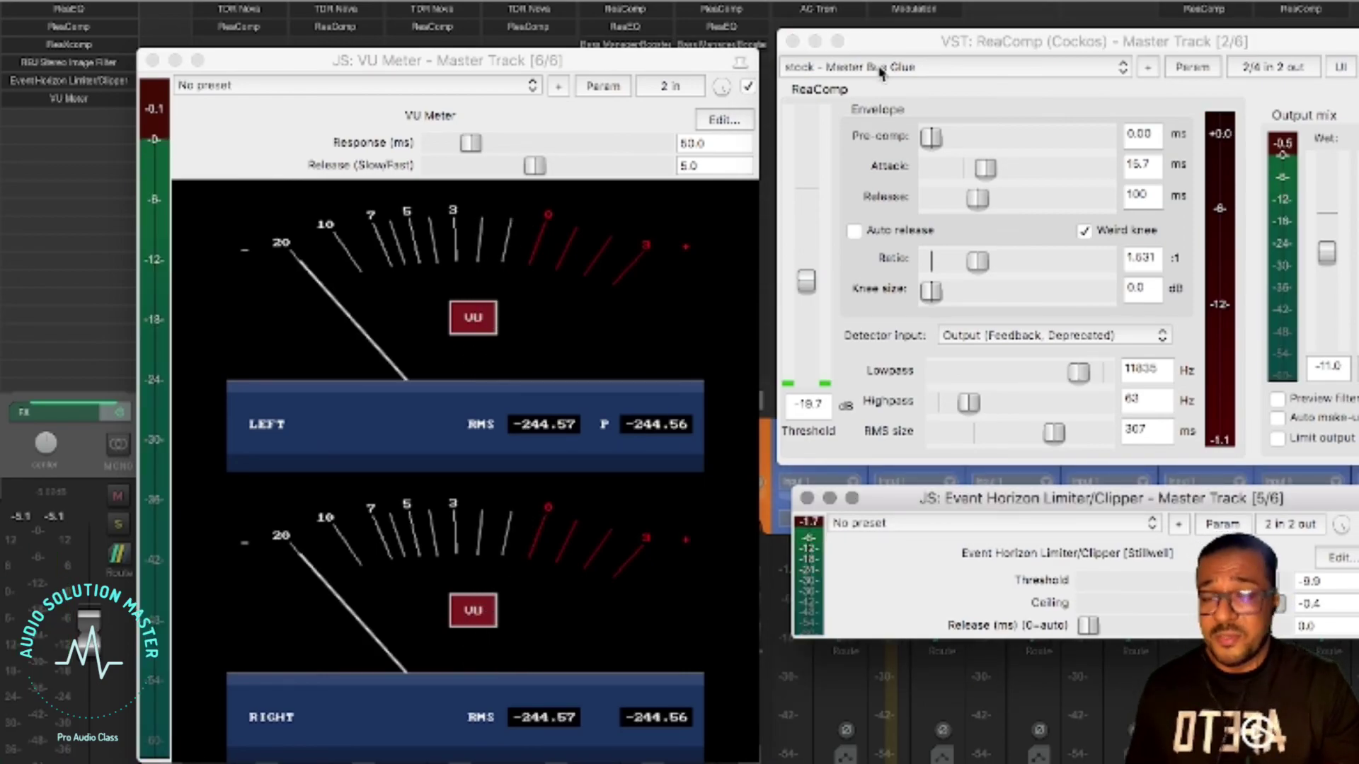